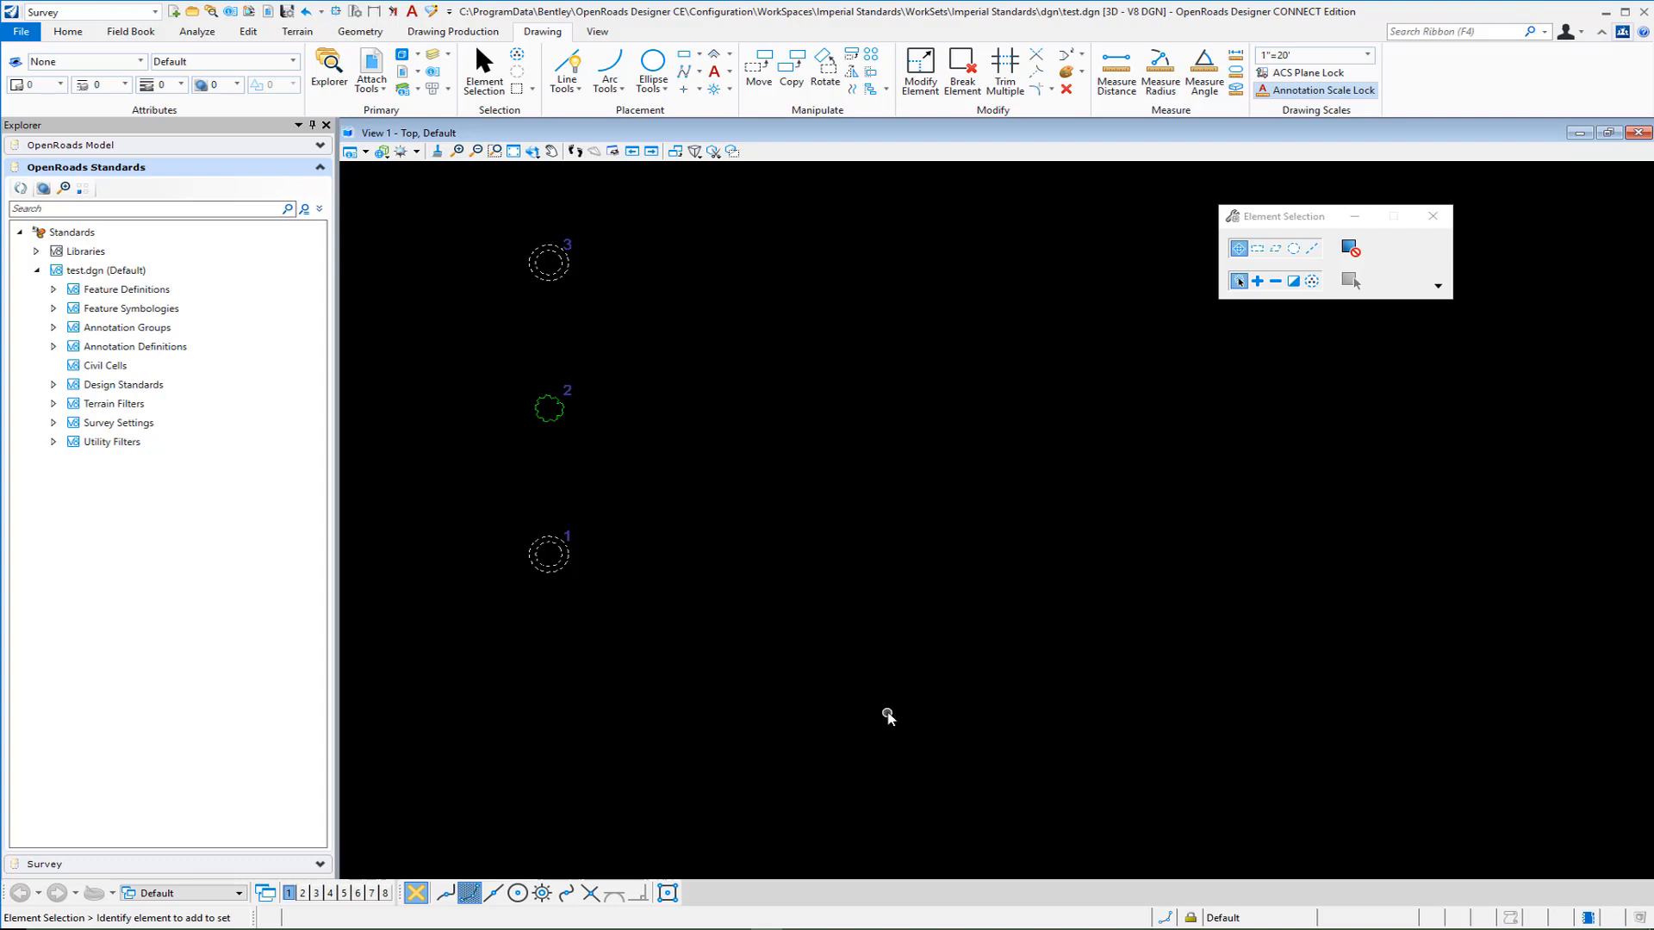
# Step: Switch to UltraEdit and review the three survey points and their attribute lines in Attribute Annotations.RW5
pyautogui.click(737, 929)
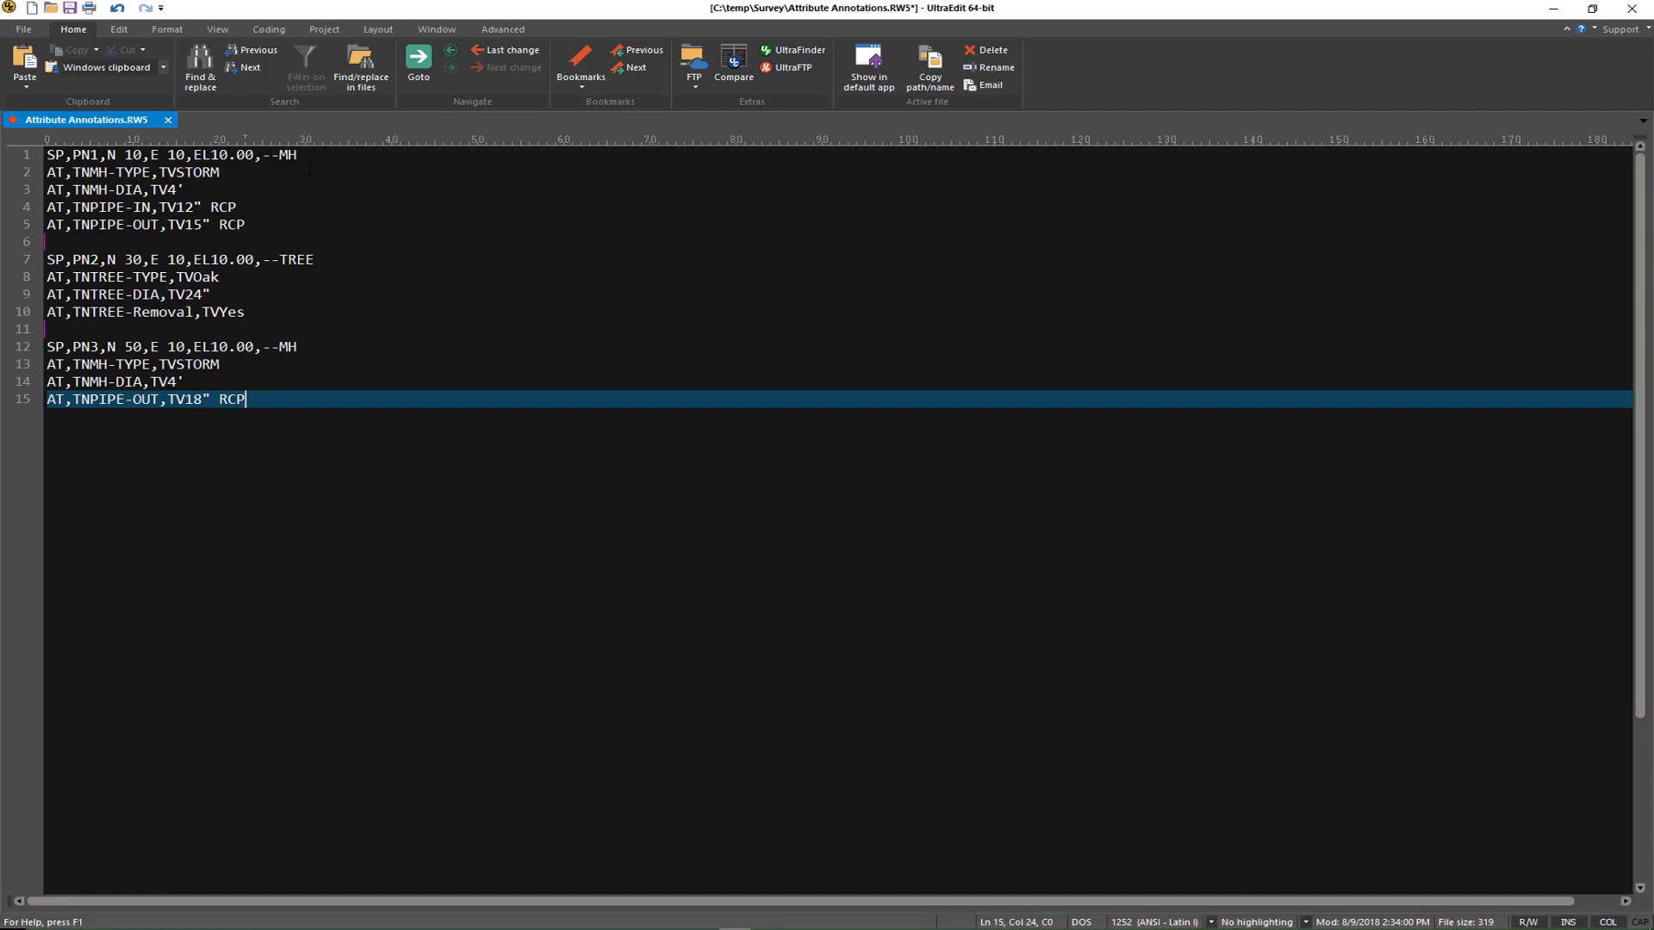
pyautogui.click(308, 158)
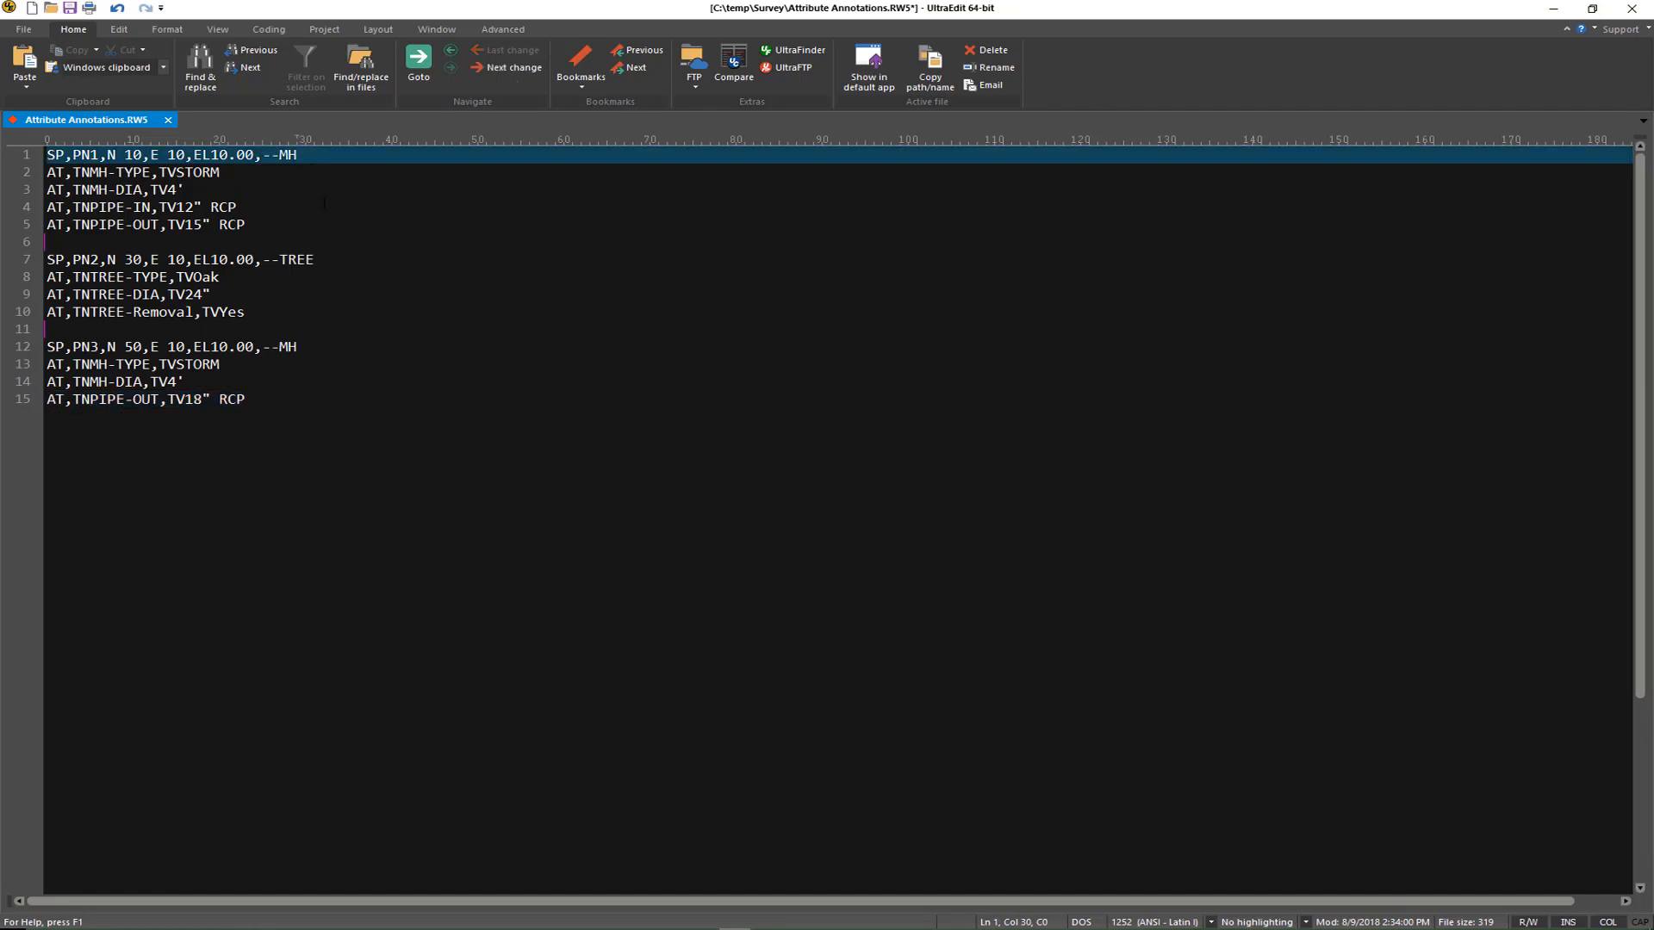
pyautogui.click(313, 260)
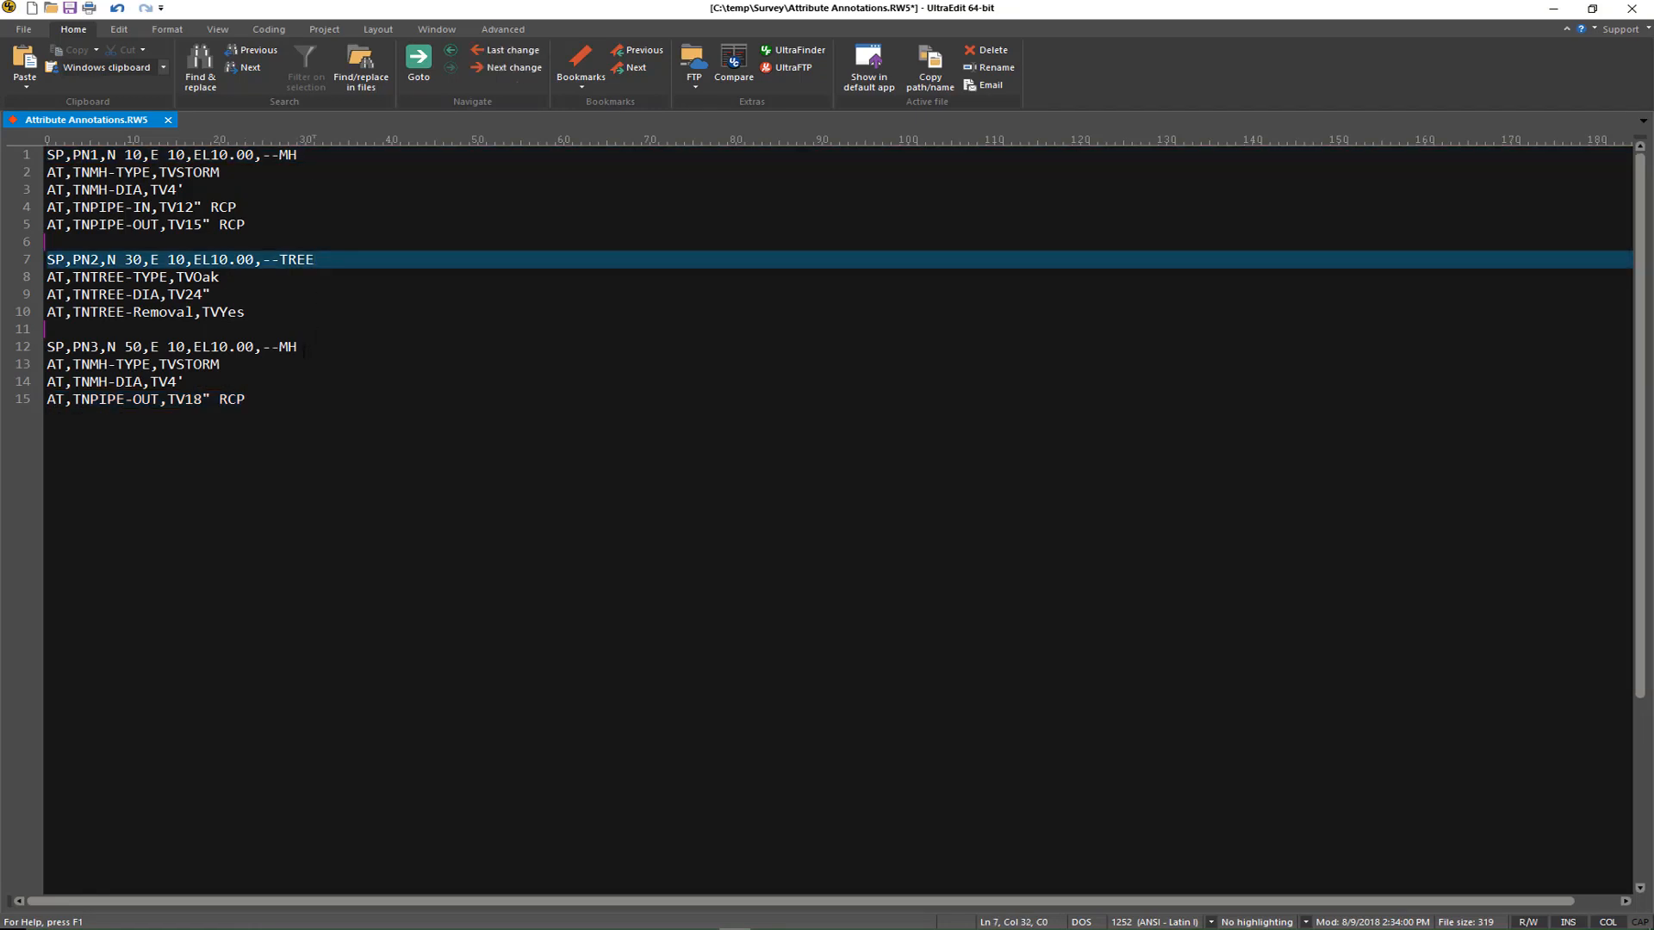
pyautogui.click(305, 348)
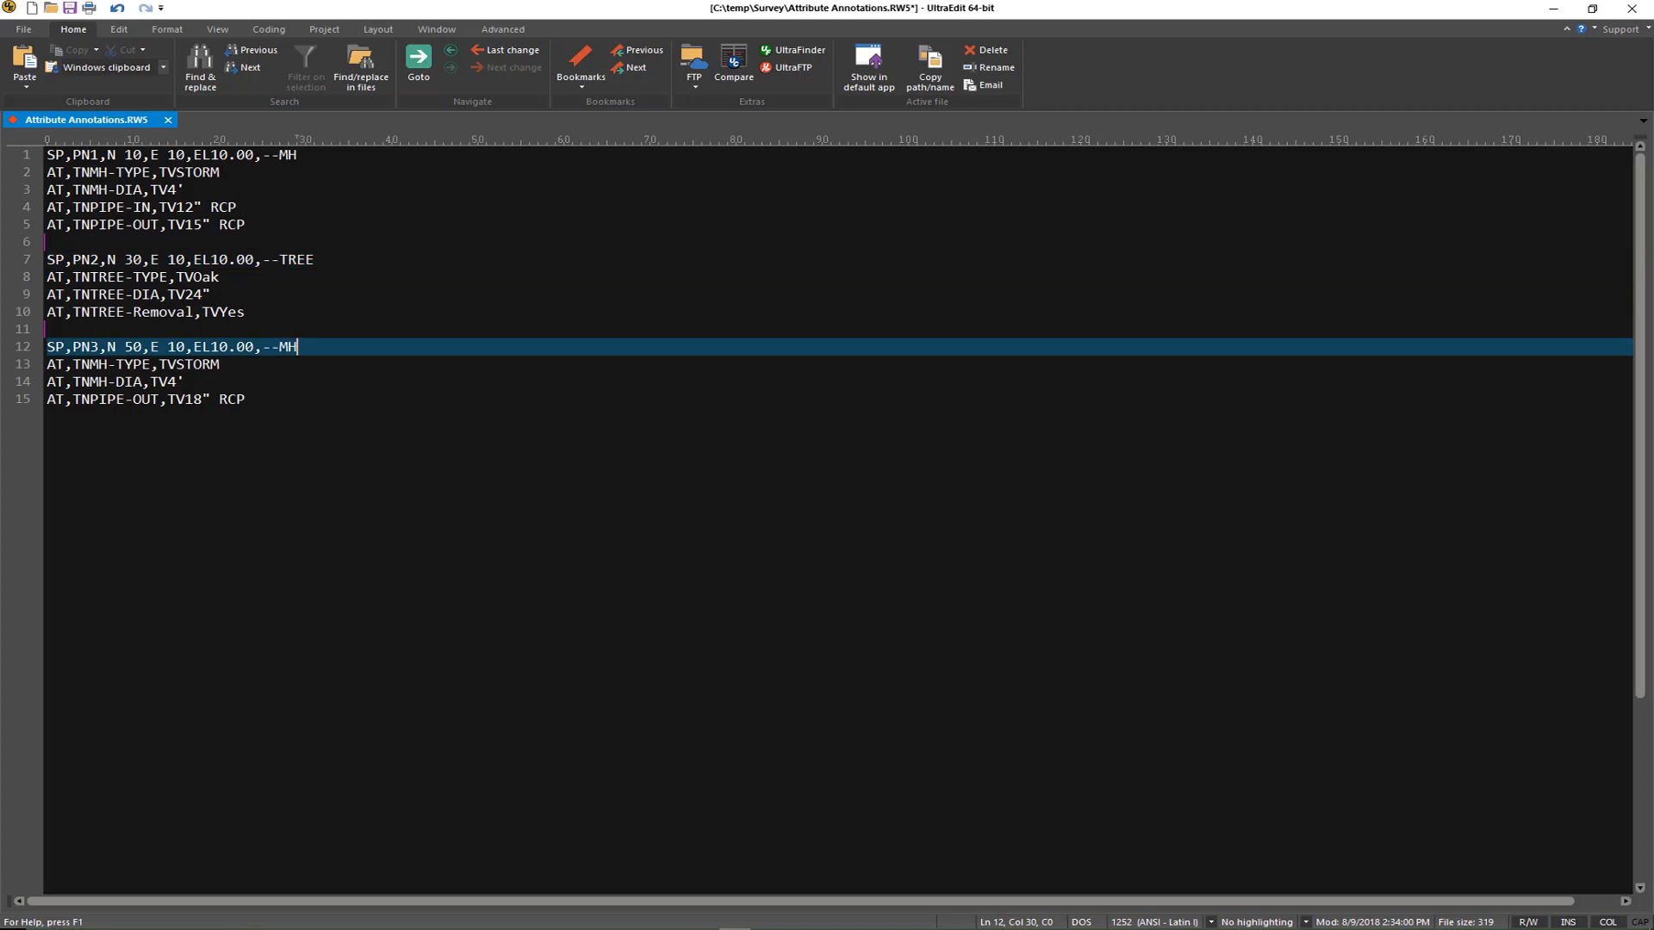
pyautogui.click(296, 156)
pyautogui.click(315, 260)
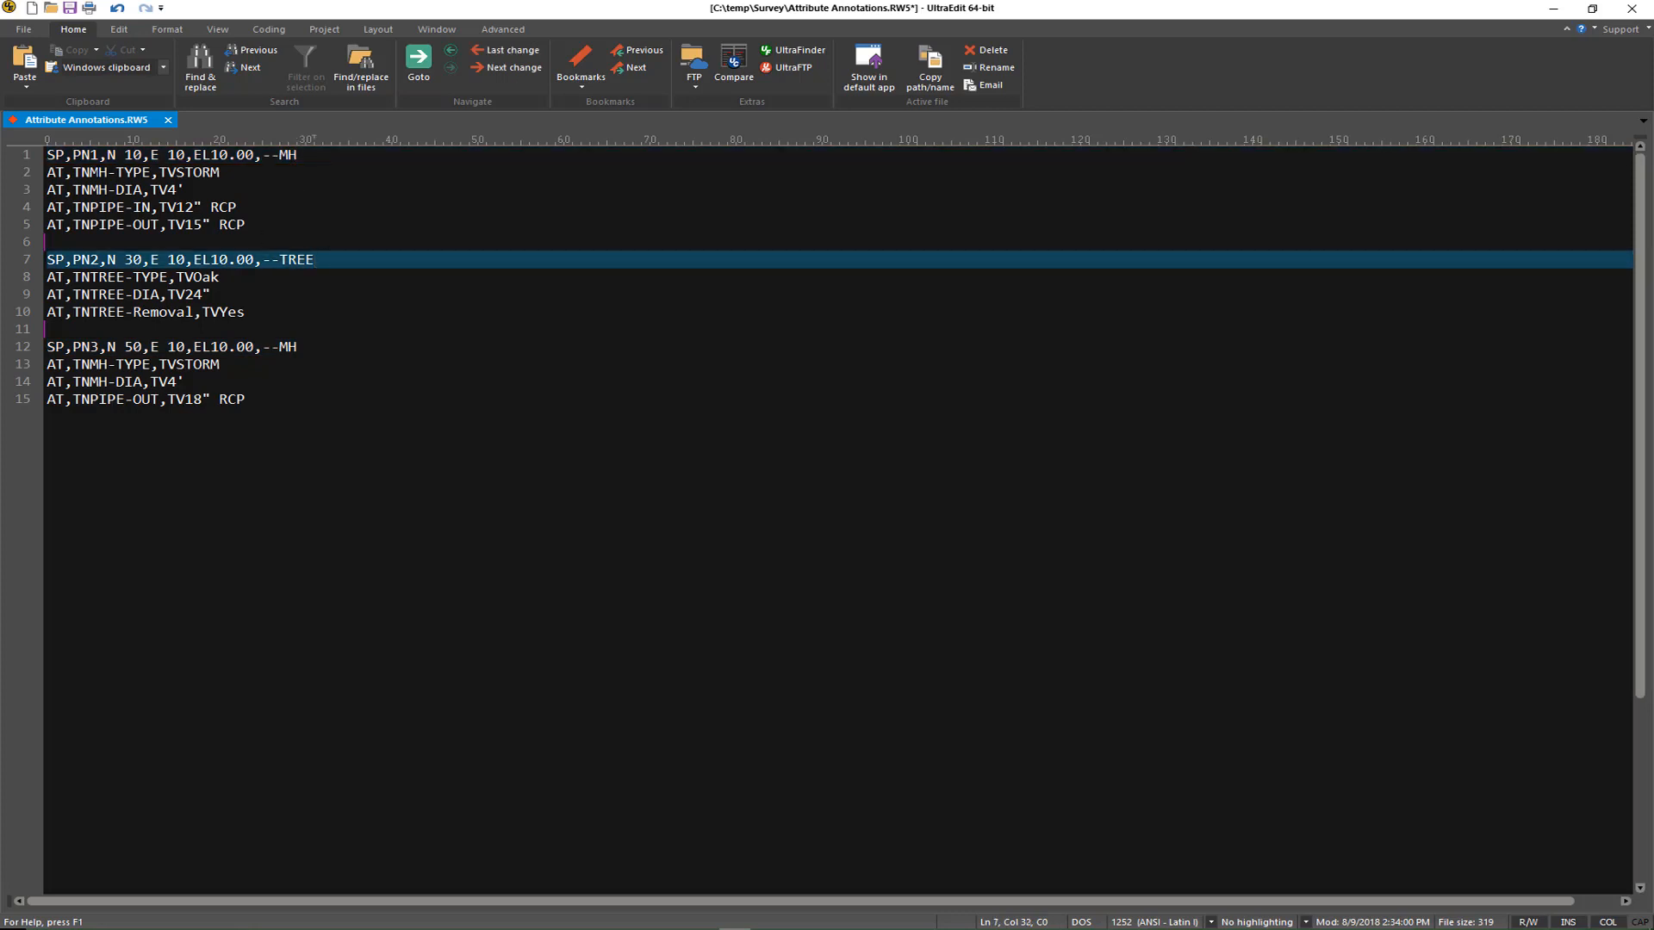
pyautogui.click(99, 173)
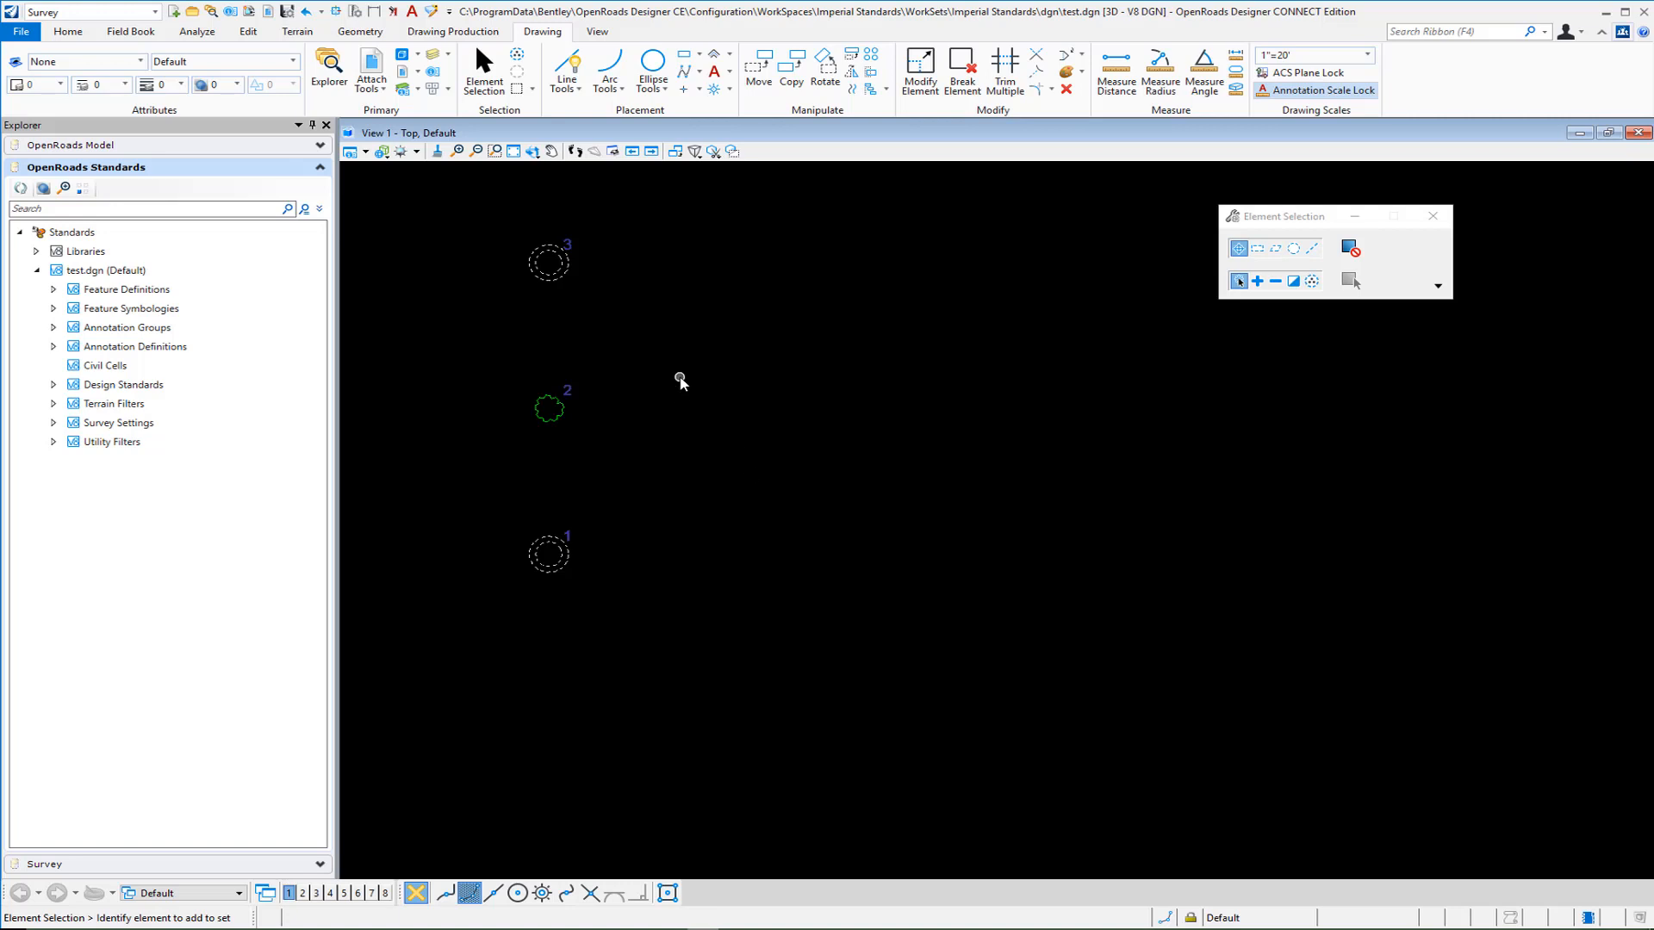
# Step: In OpenRoads Designer, start placing text, move the text editor clear of the survey points and choose the text style 0030_Engr Vert Lt Top
pyautogui.click(410, 15)
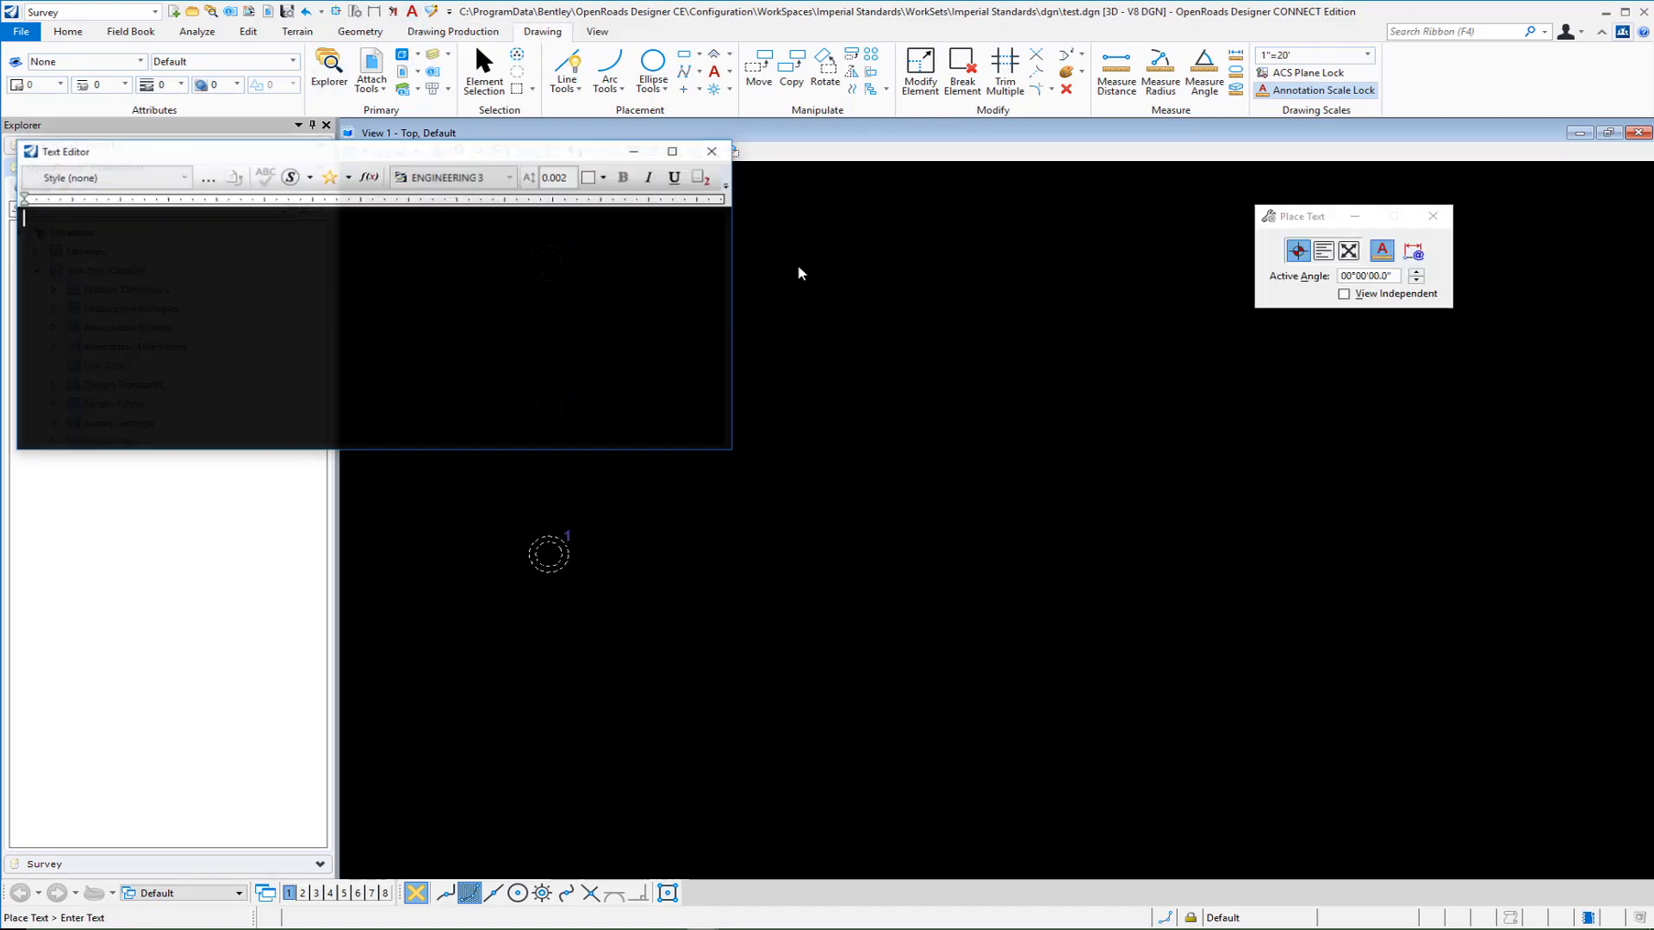
pyautogui.moveTo(554, 153); pyautogui.dragTo(1255, 343)
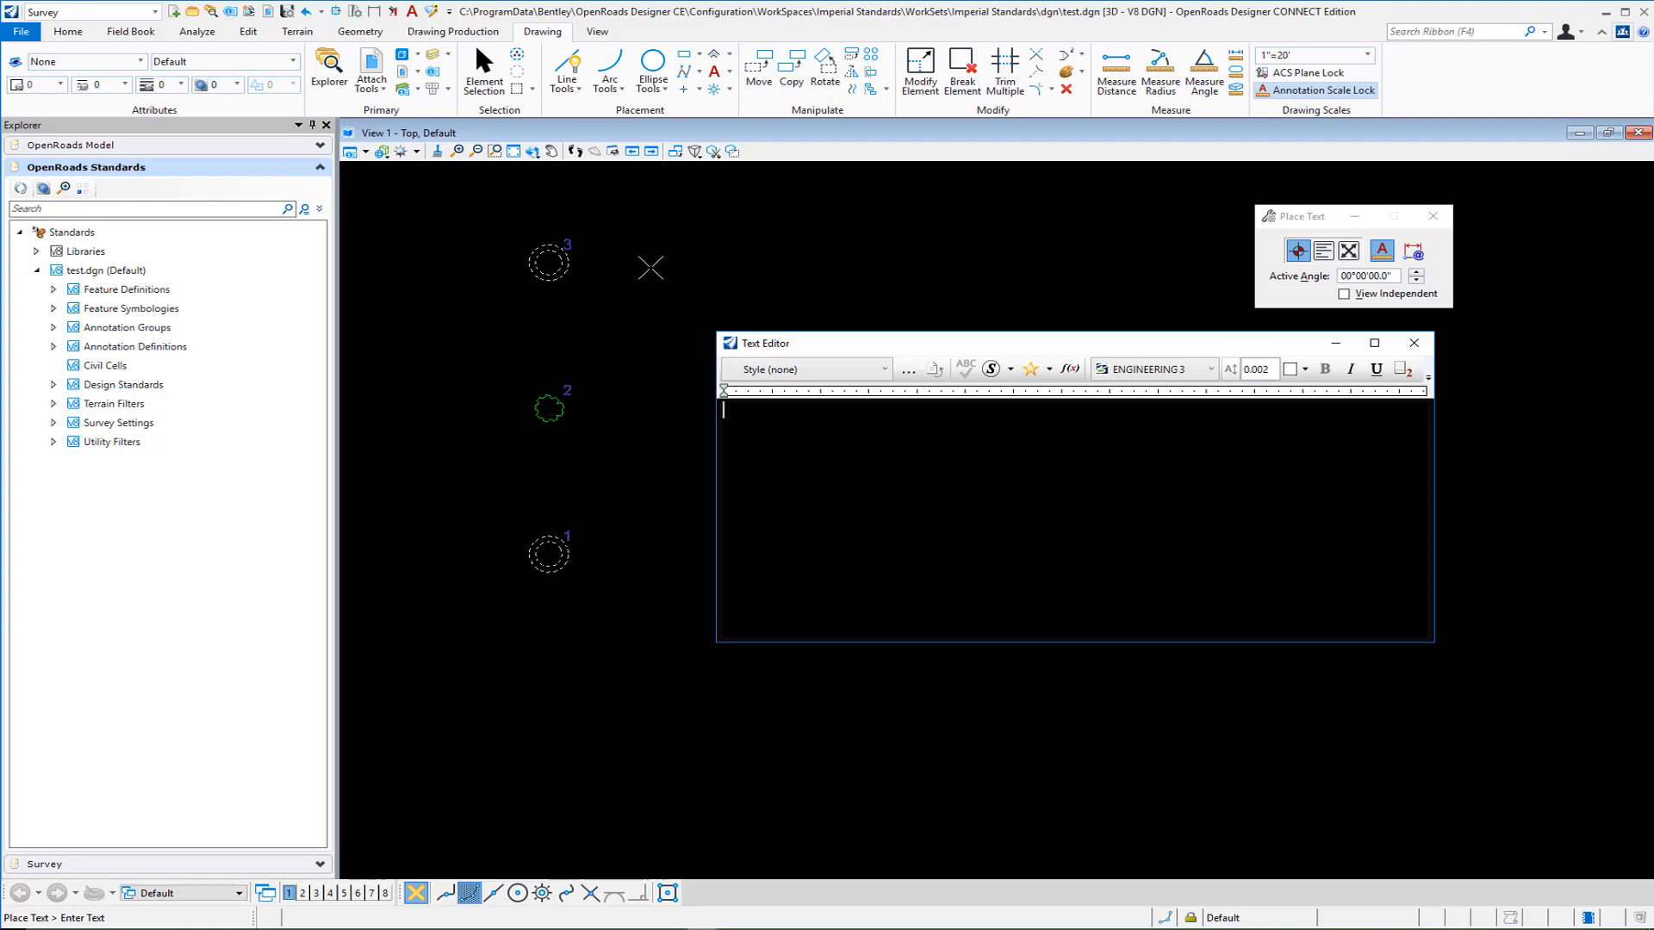
pyautogui.press('Escape')
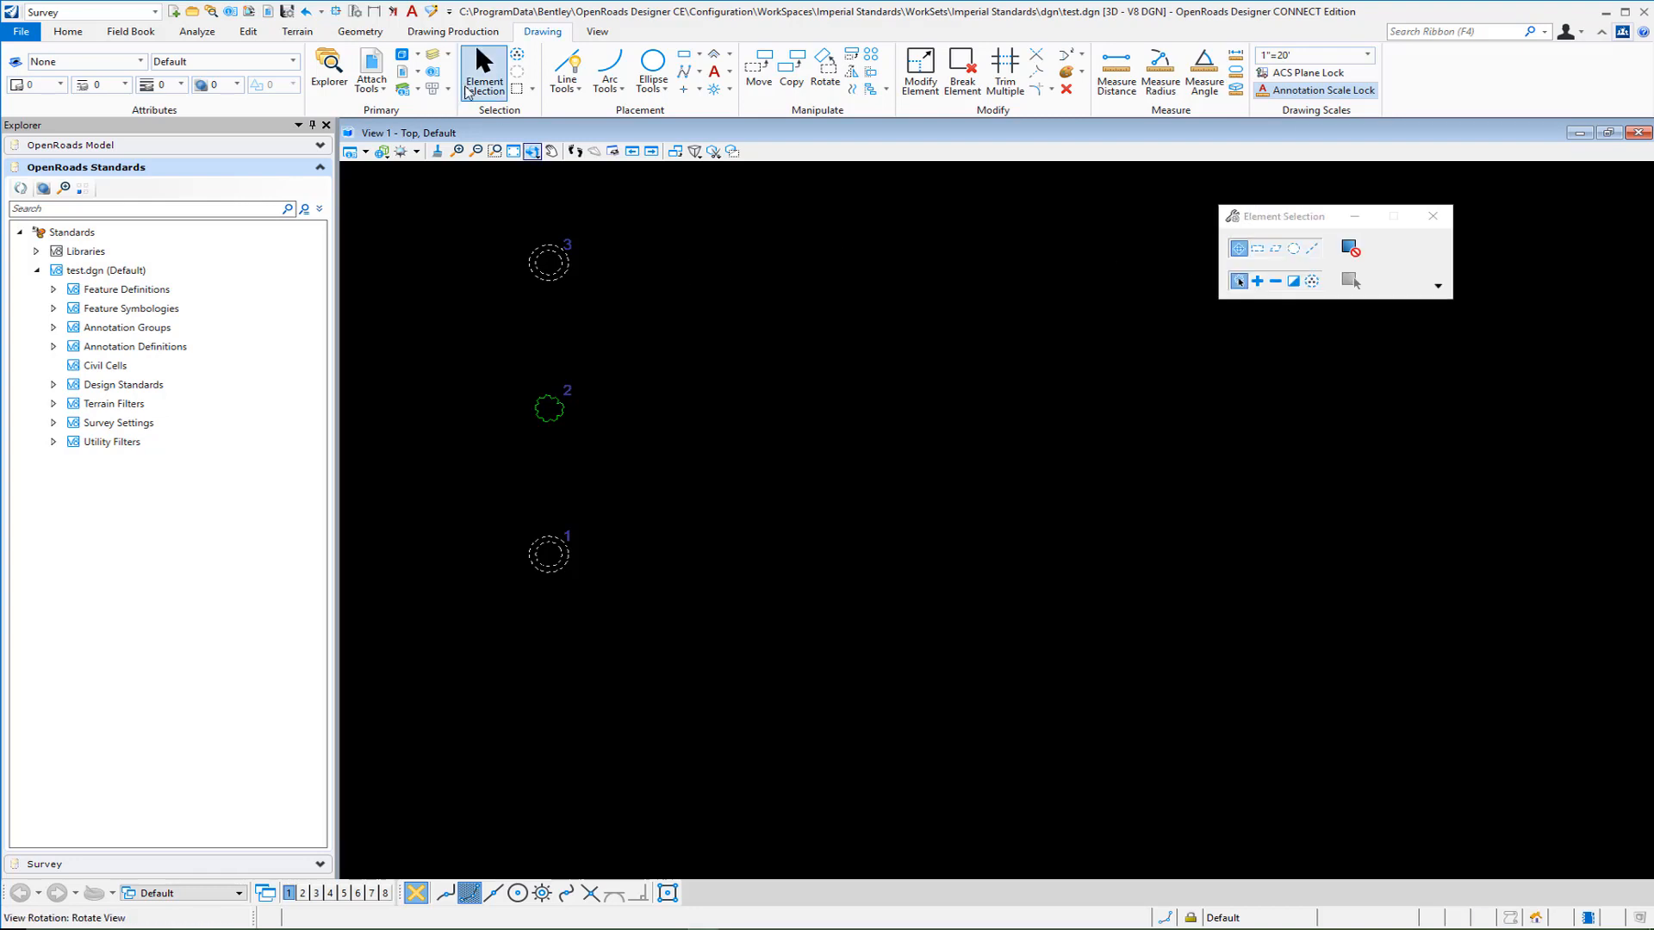
pyautogui.click(412, 11)
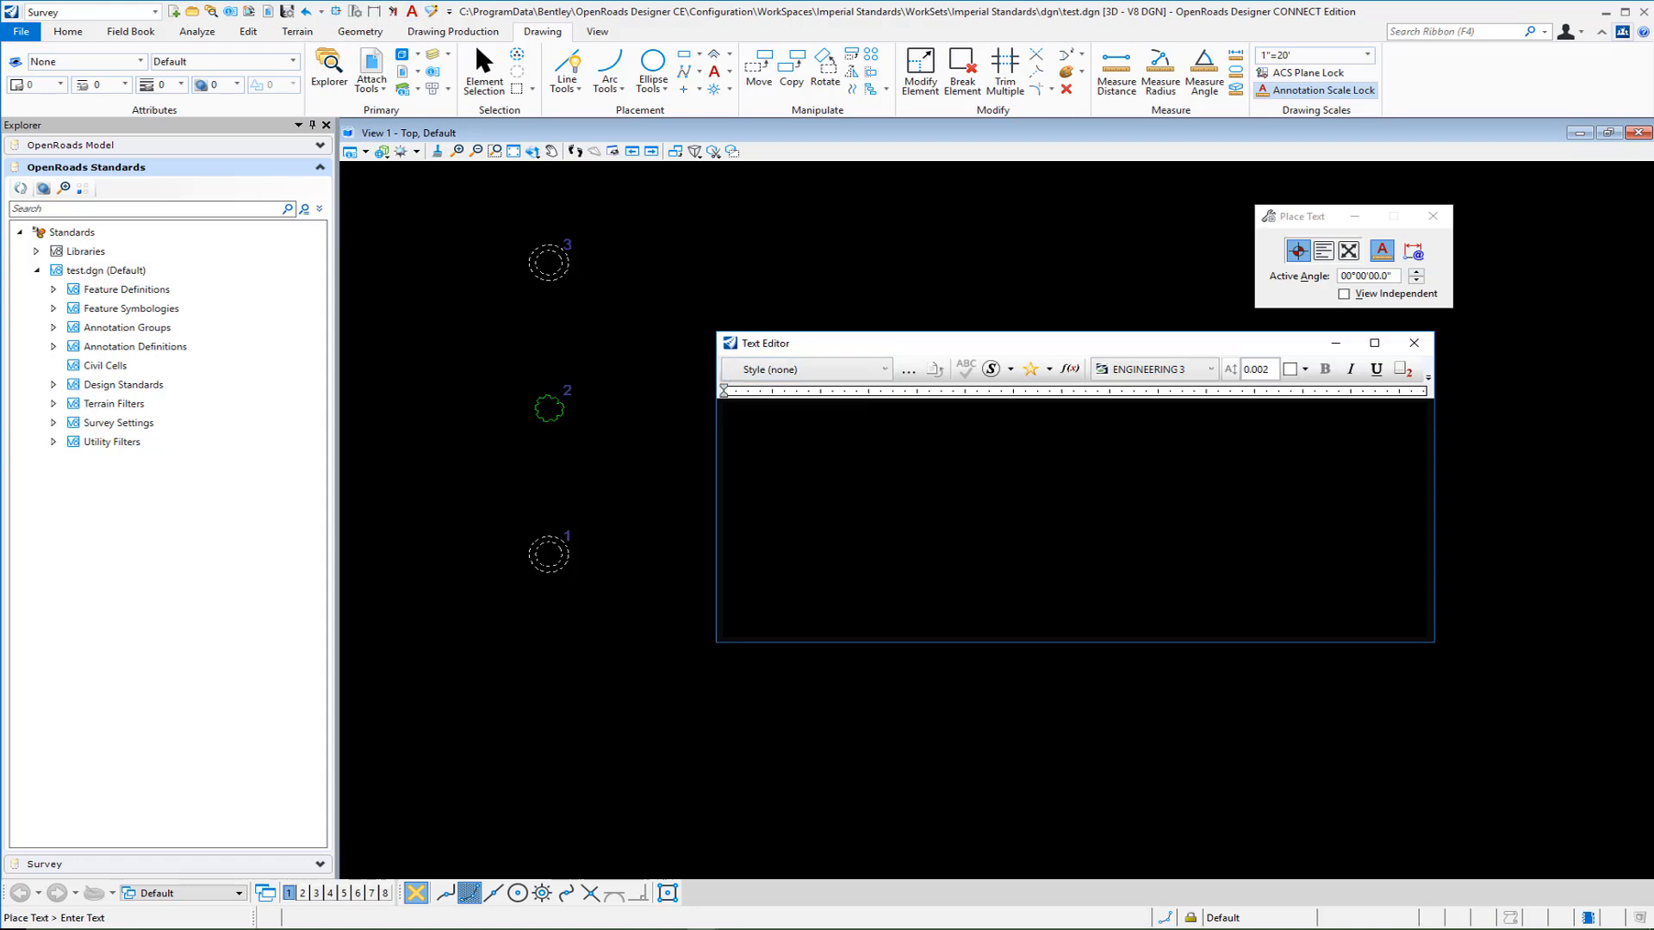
pyautogui.click(888, 372)
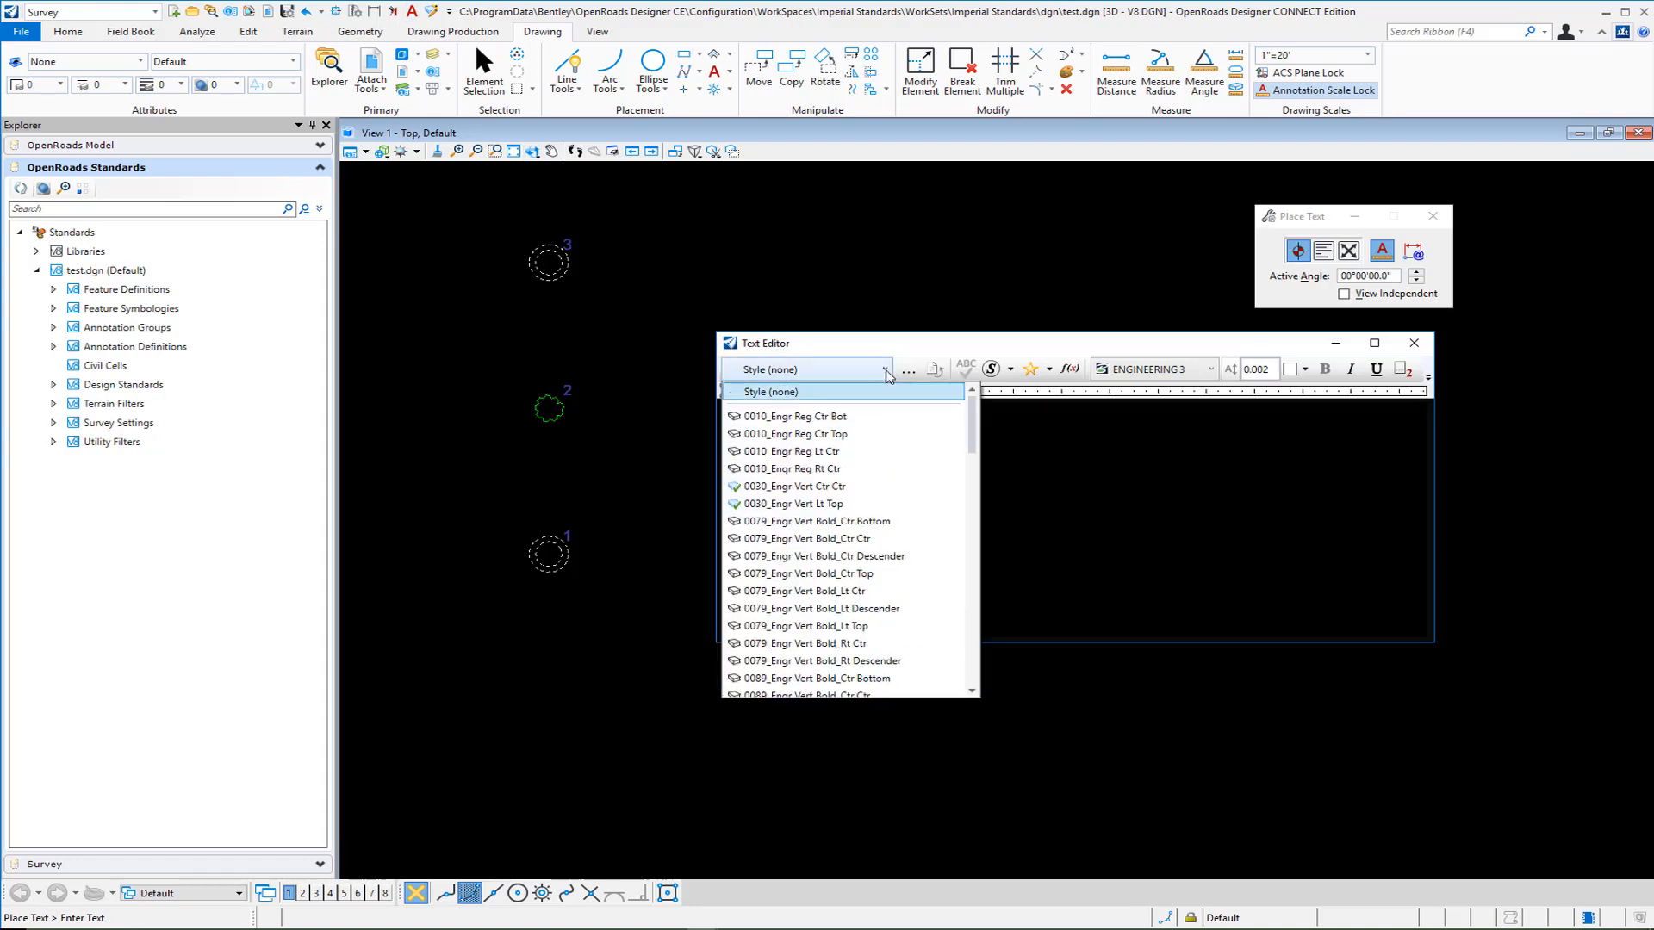
pyautogui.click(839, 505)
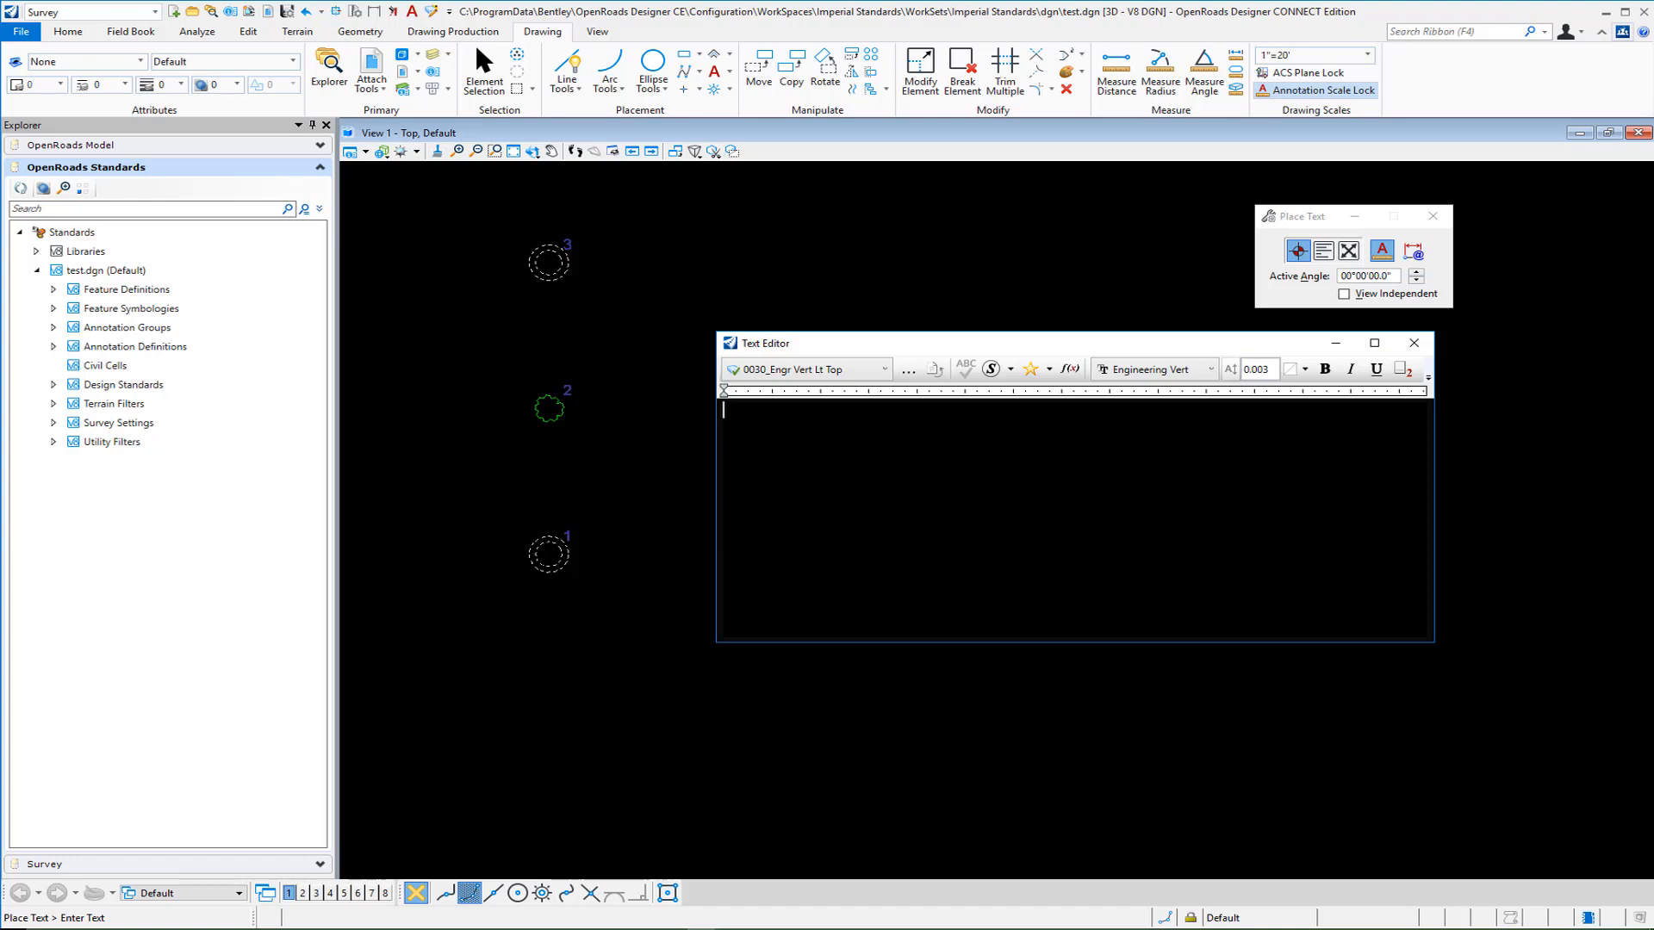
# Step: Start an Element Properties field from manhole point 3's Attributes Pair and set its attribute name to *1
pyautogui.click(1079, 371)
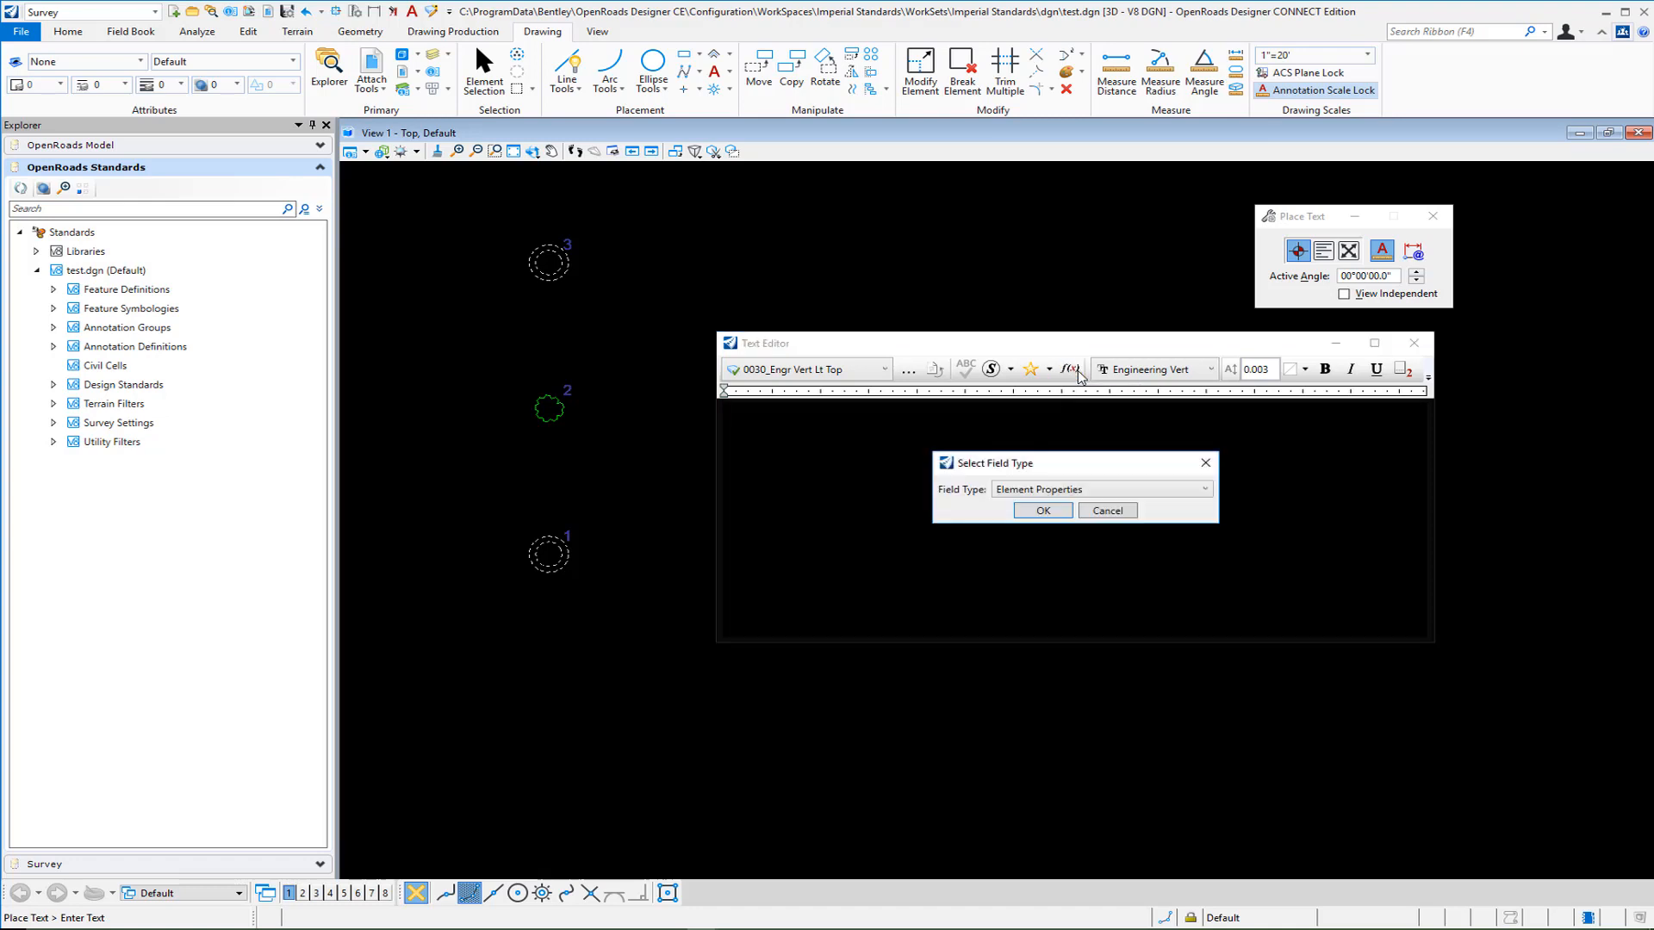
pyautogui.click(1038, 510)
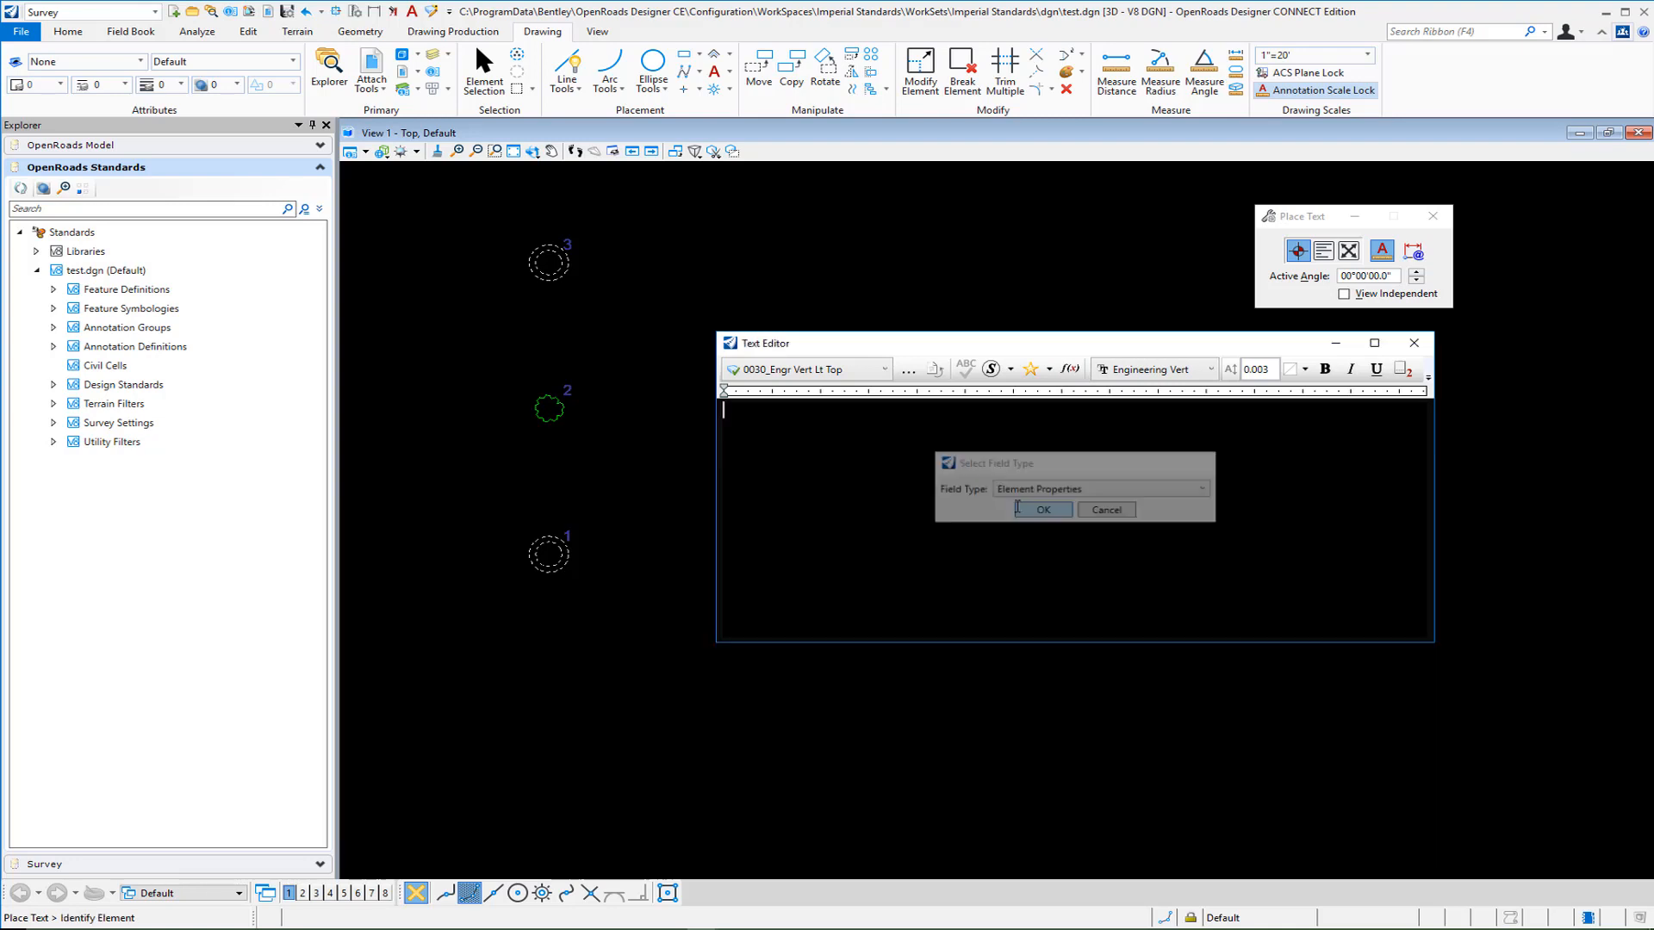
pyautogui.click(565, 277)
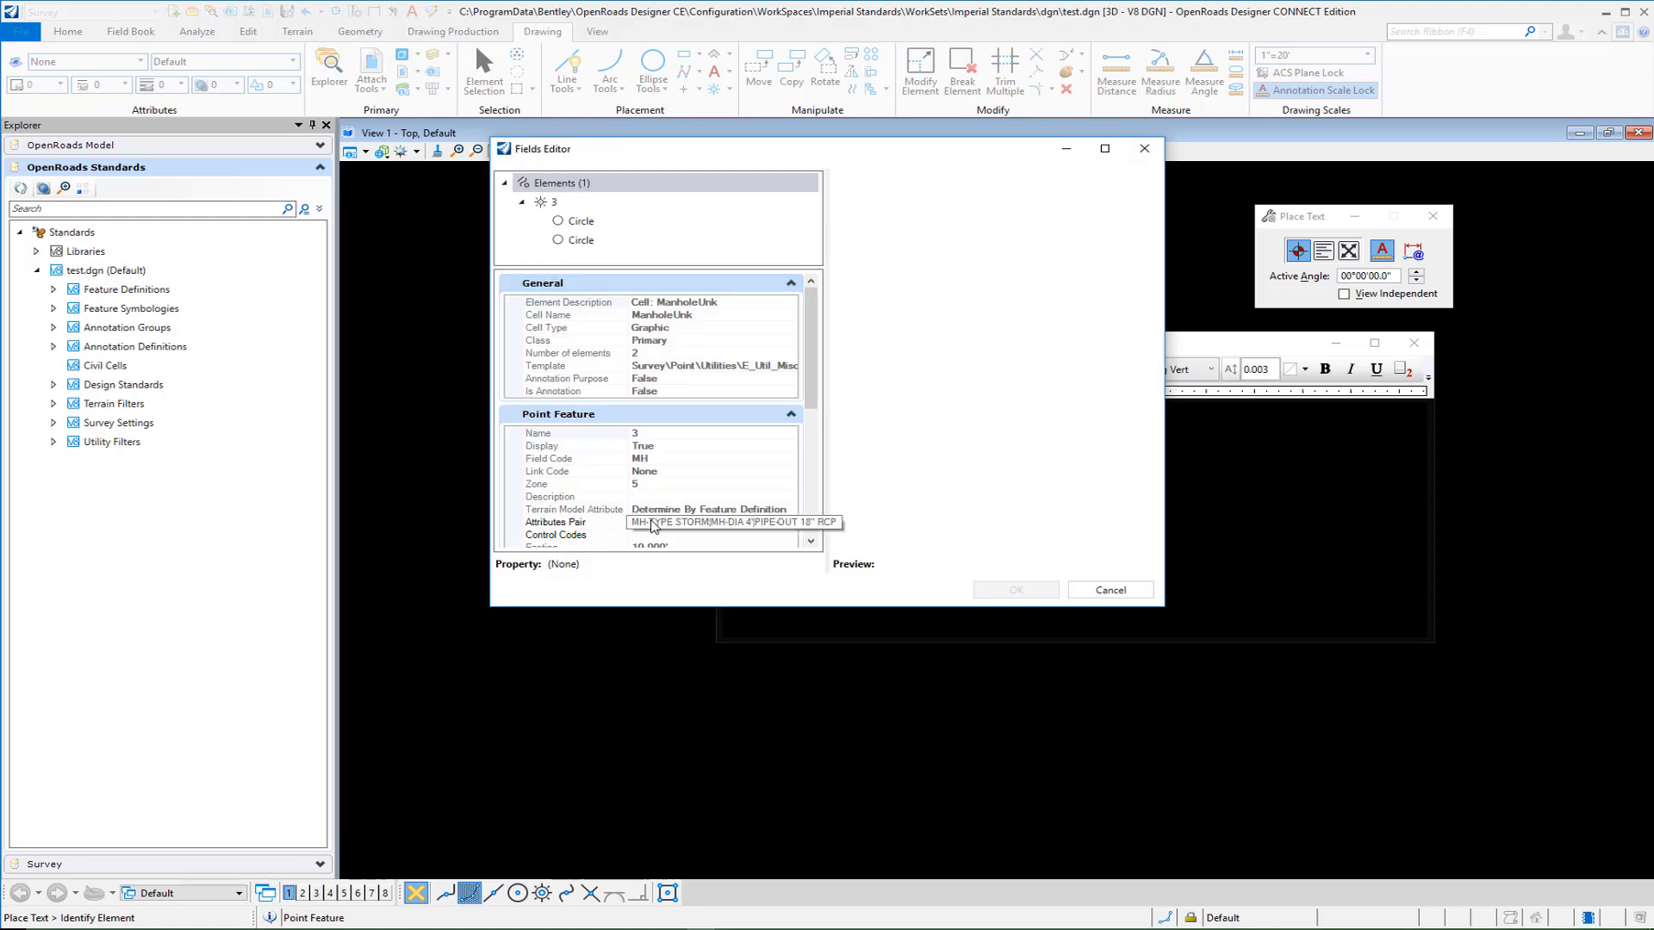
pyautogui.click(650, 522)
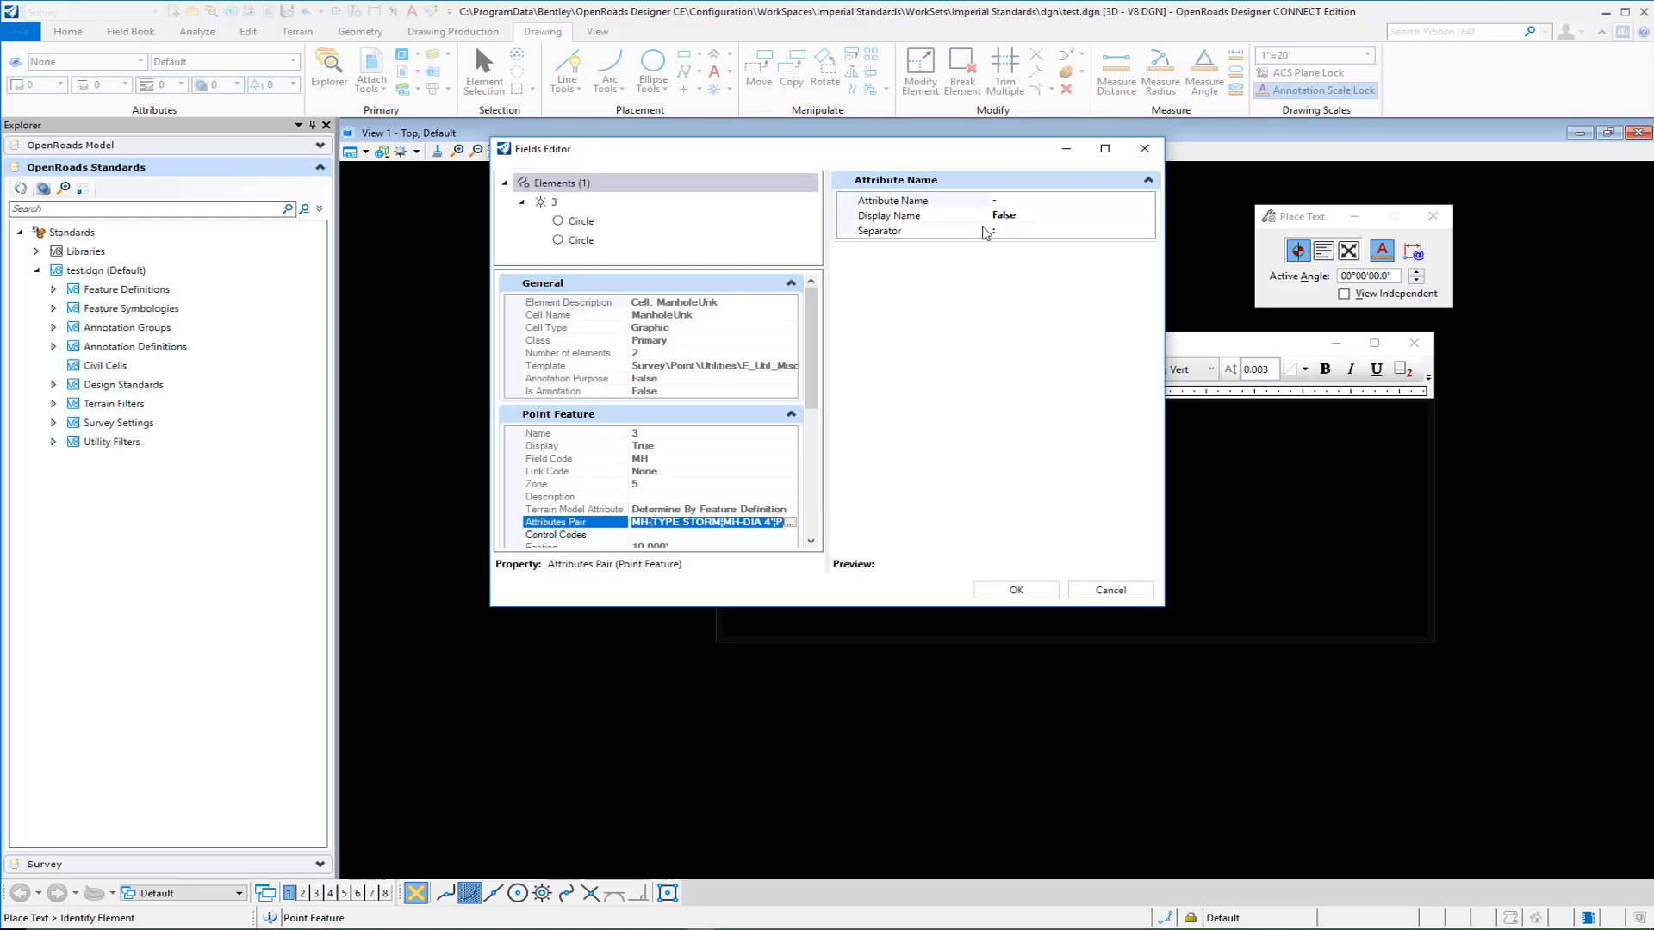
pyautogui.click(1021, 201)
pyautogui.doubleClick(1020, 200)
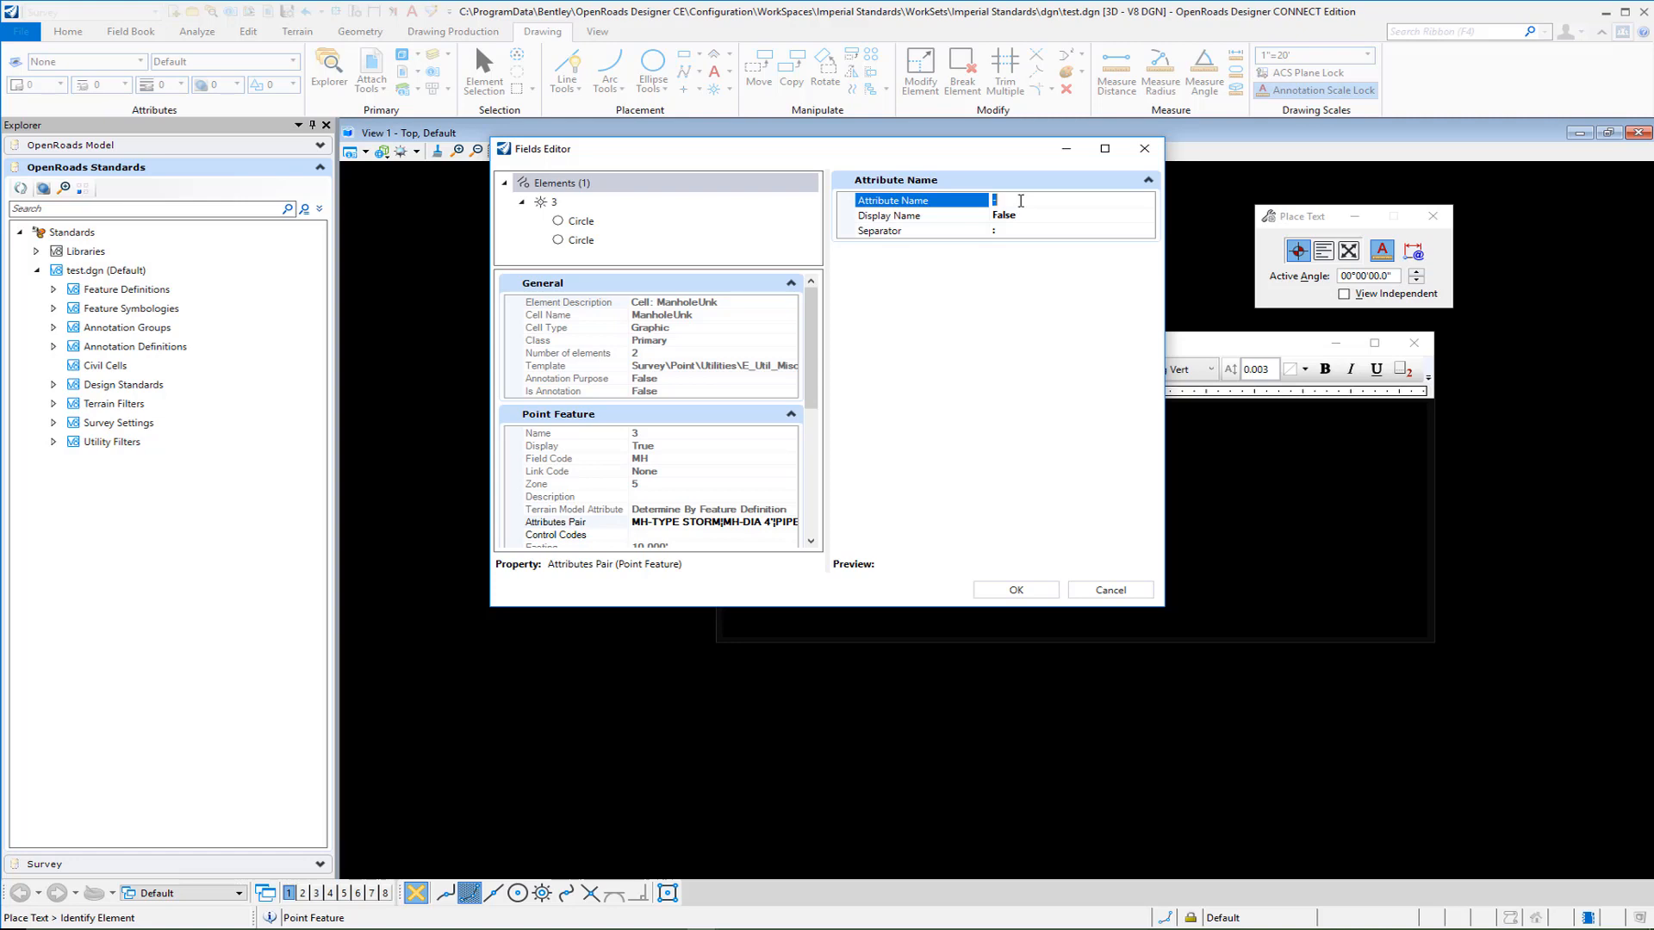
pyautogui.write('*1')
pyautogui.press('Tab')
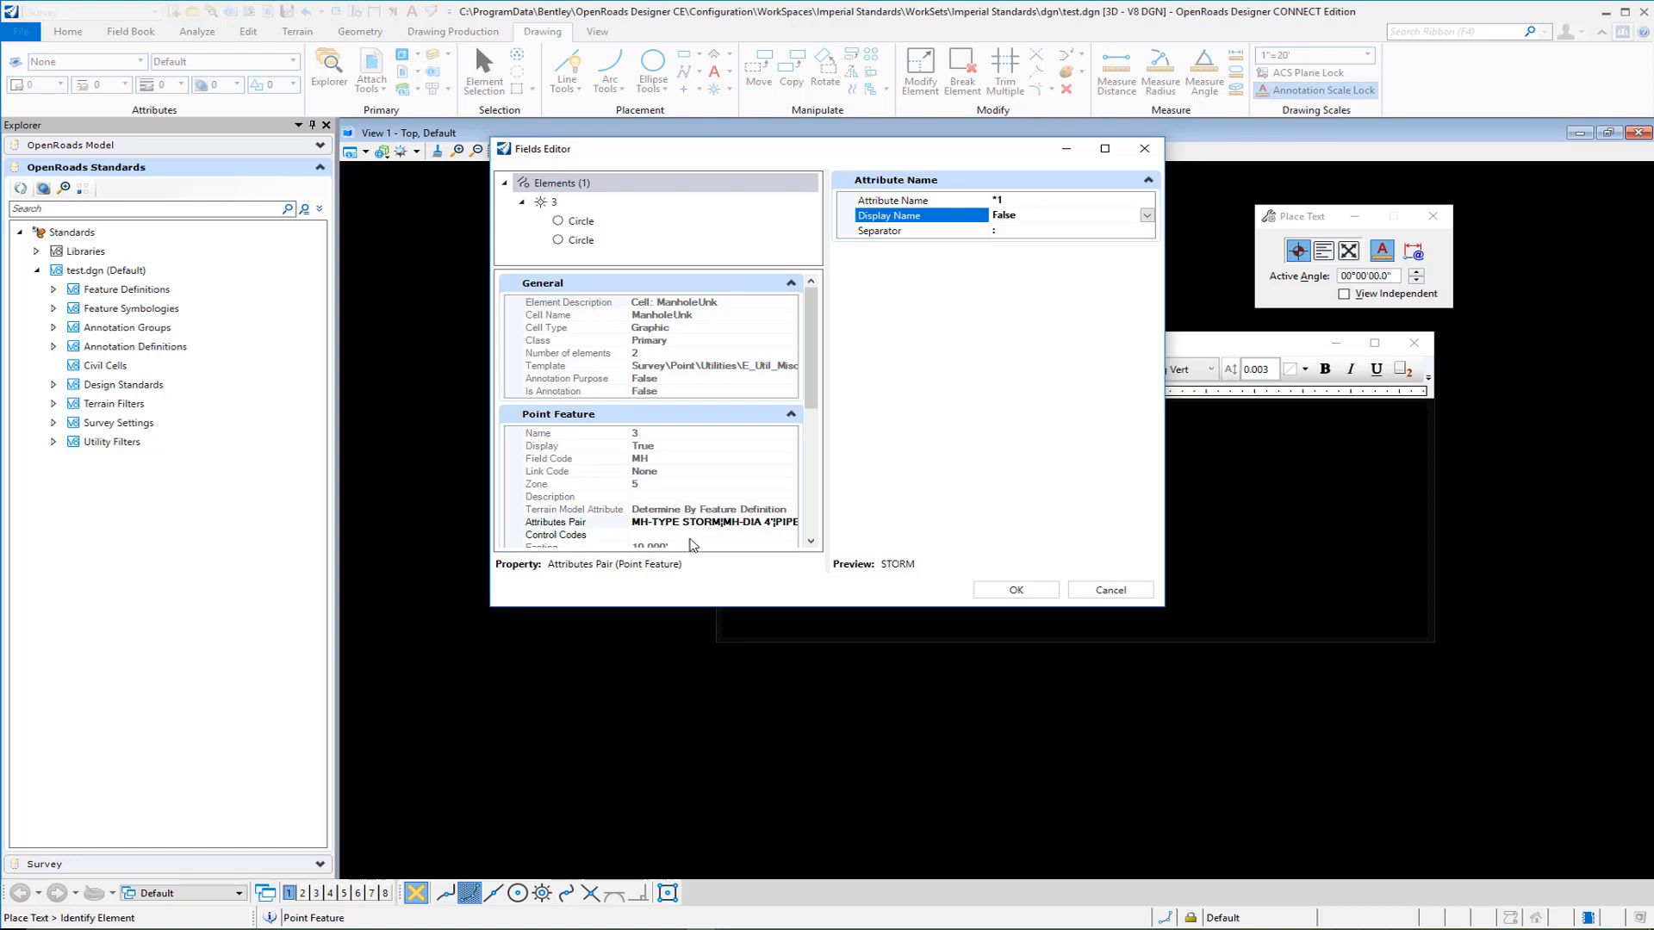
# Step: Set the field's Display Name to True and its separator to " = ", and insert it into the text
pyautogui.doubleClick(1022, 214)
pyautogui.click(1006, 232)
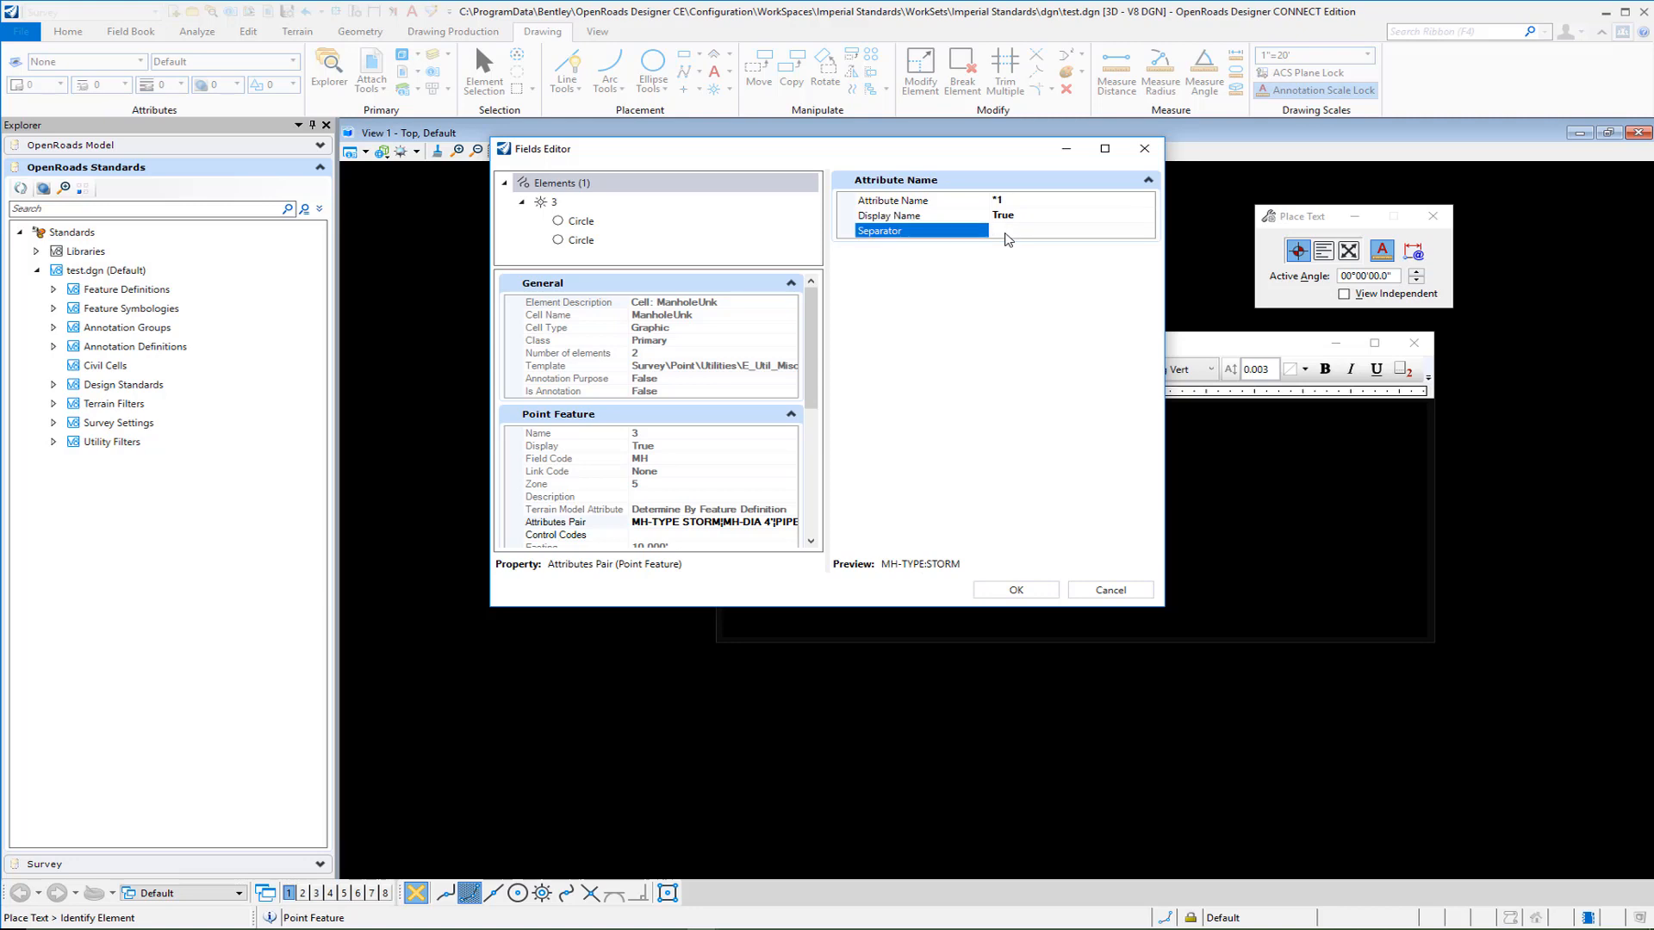
pyautogui.write('=')
pyautogui.press('Return')
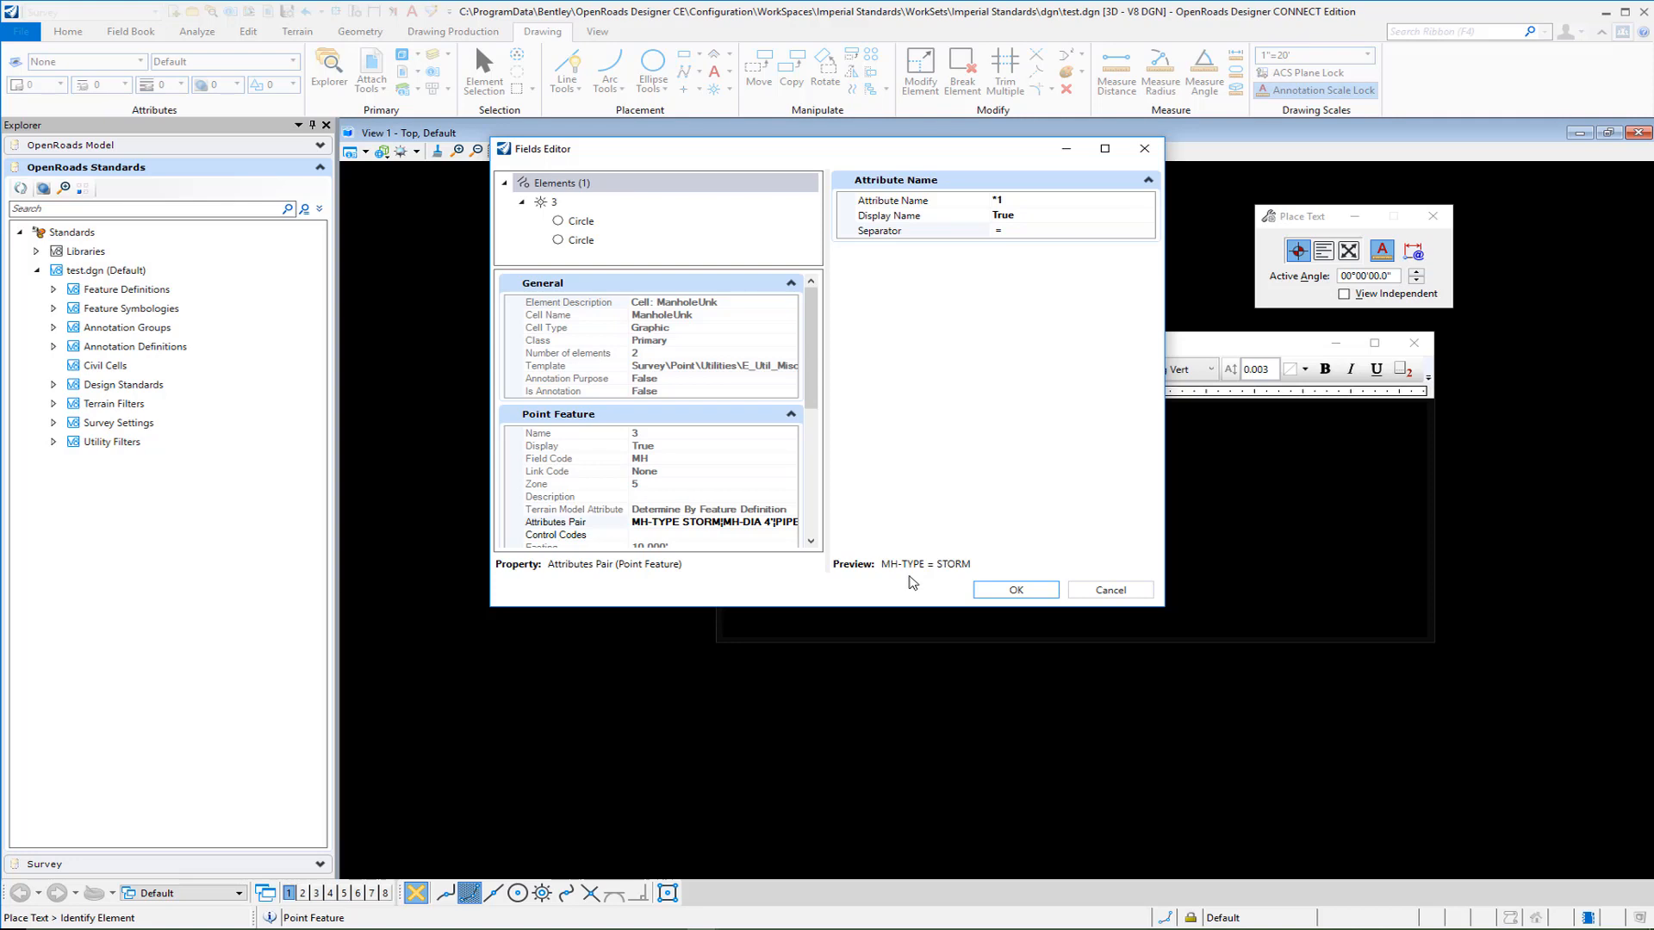
pyautogui.click(1013, 591)
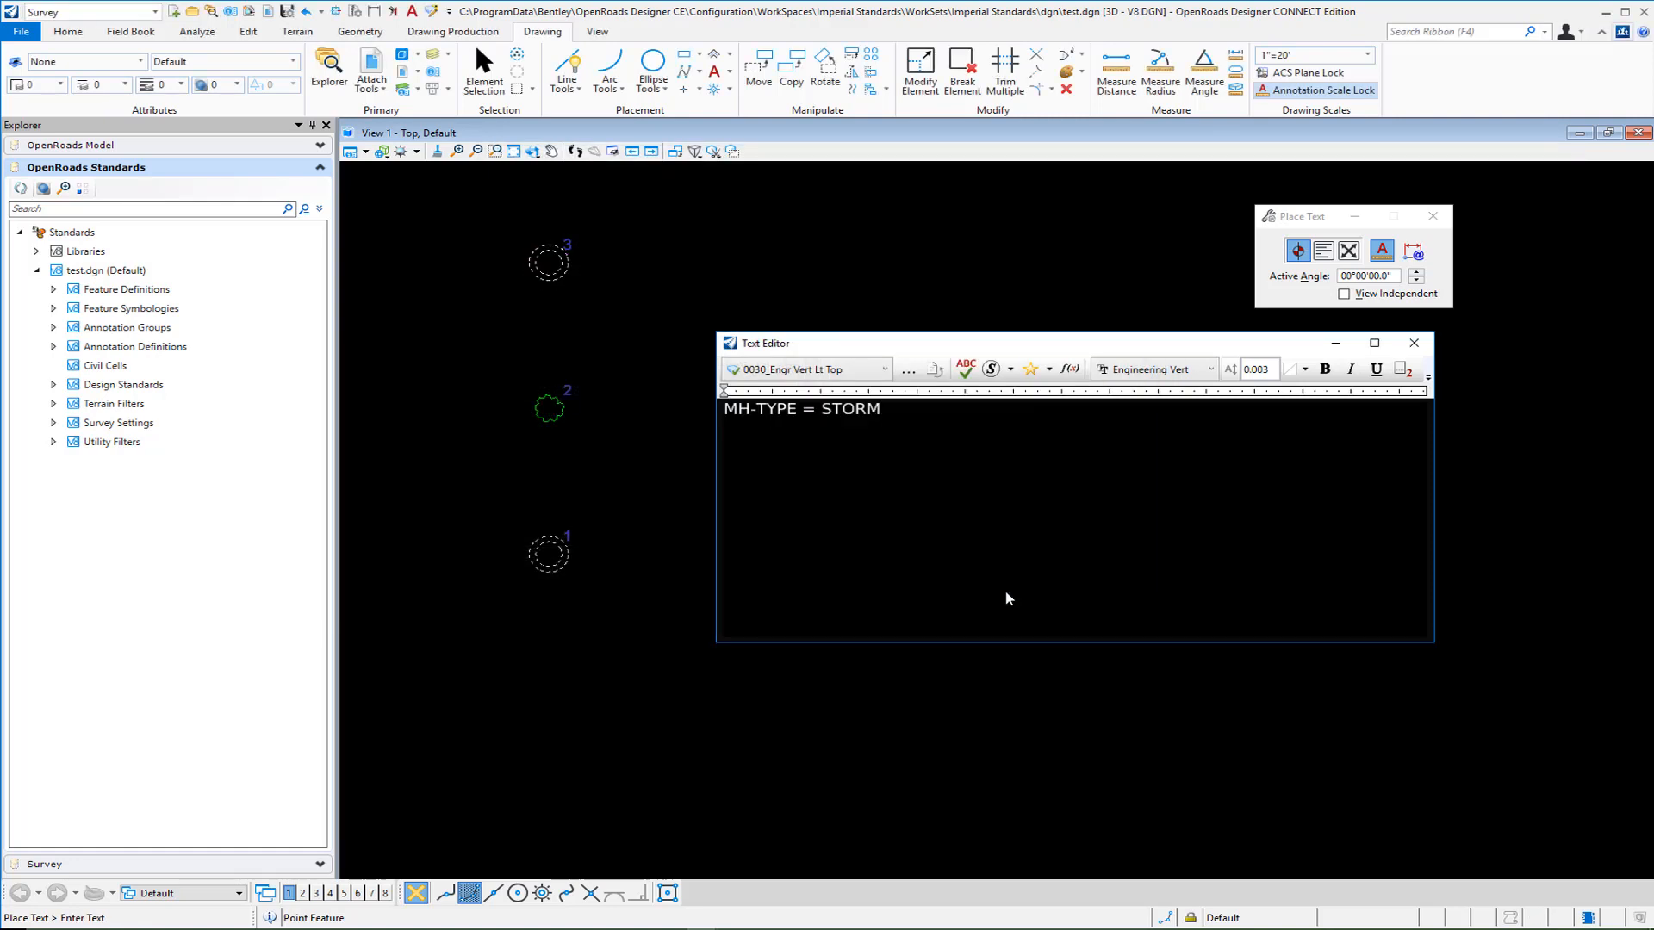
# Step: Insert a second Element Properties field on a new line from manhole point 3's Attributes Pair, using attribute name *2
pyautogui.click(1069, 369)
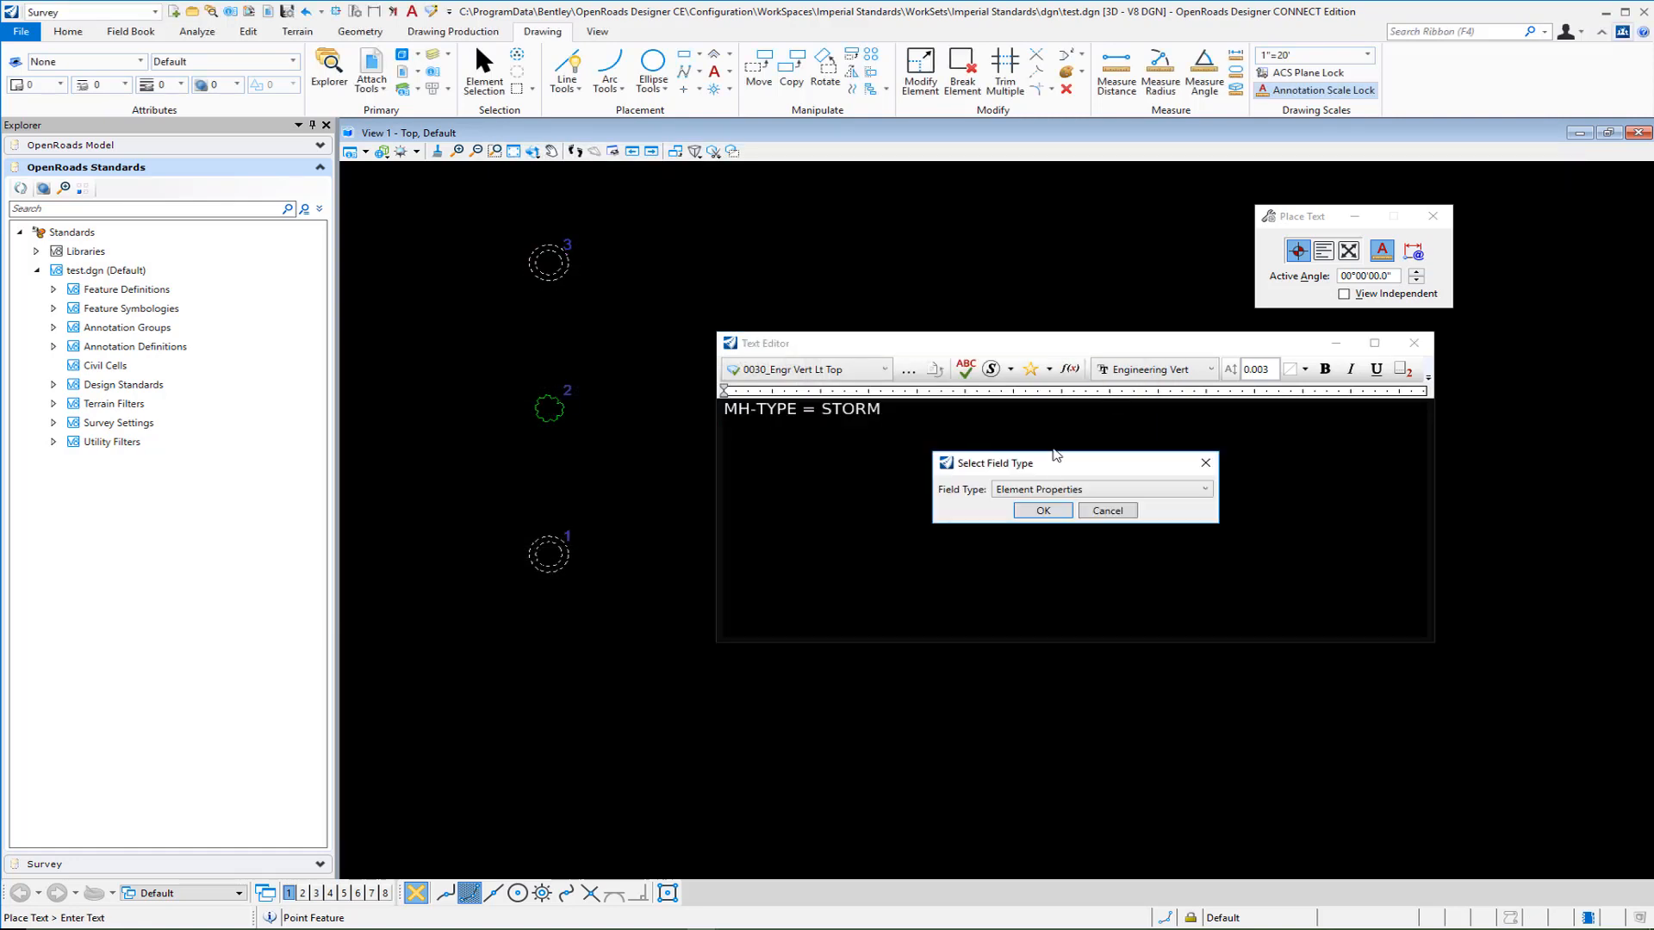
pyautogui.click(1043, 511)
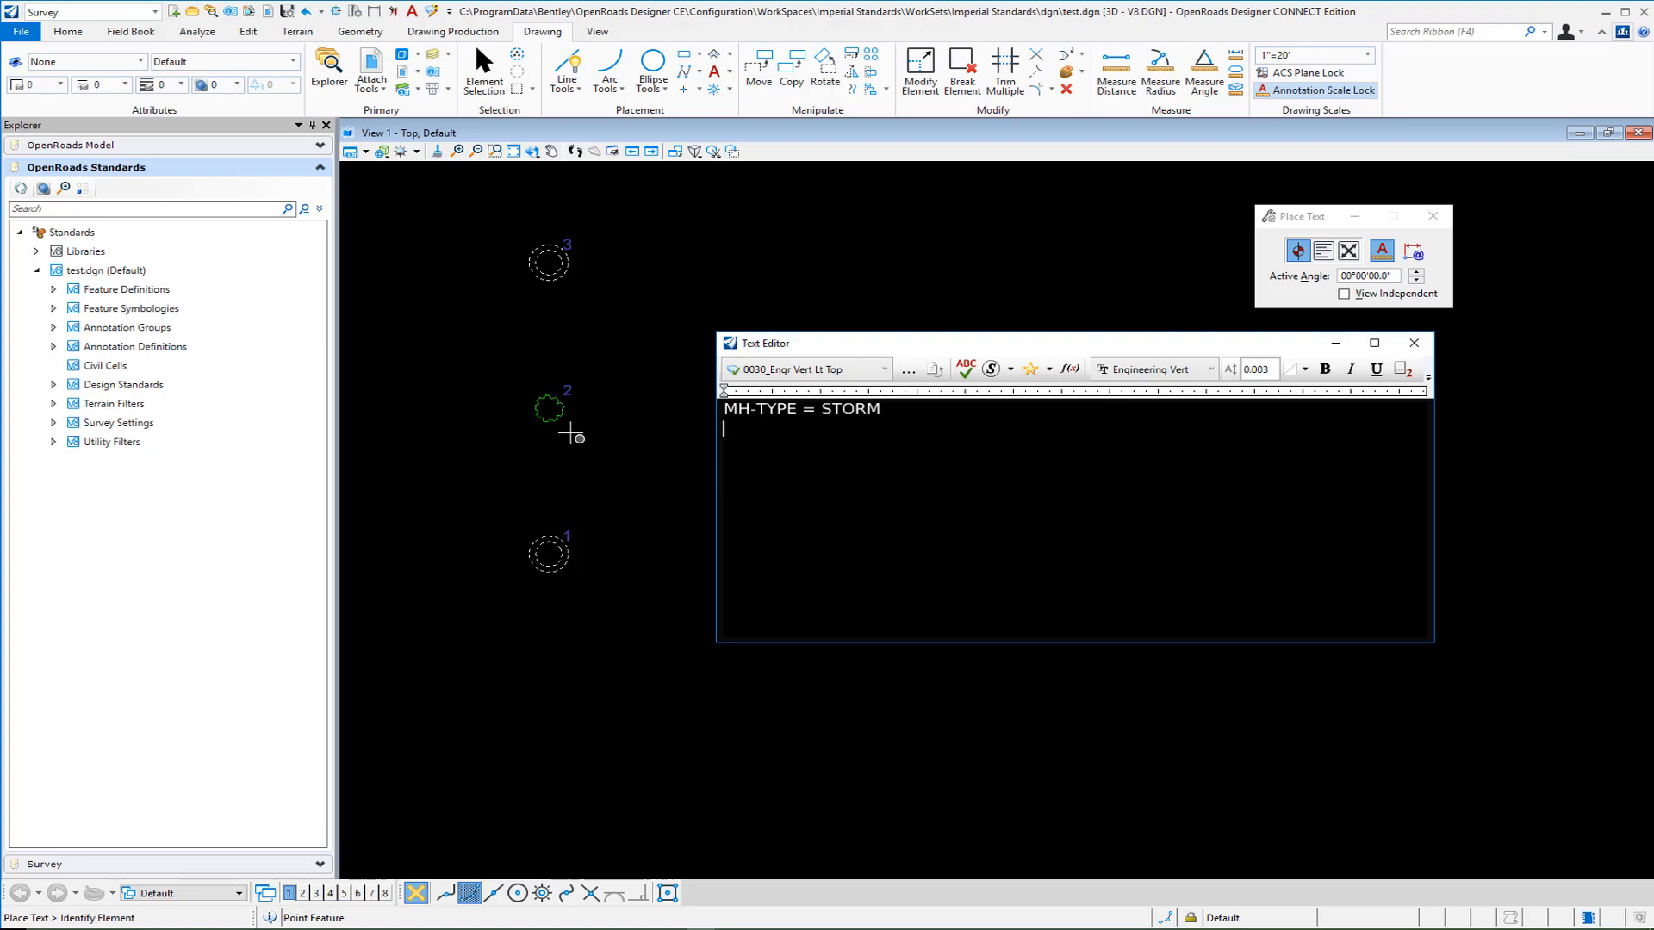
pyautogui.click(561, 273)
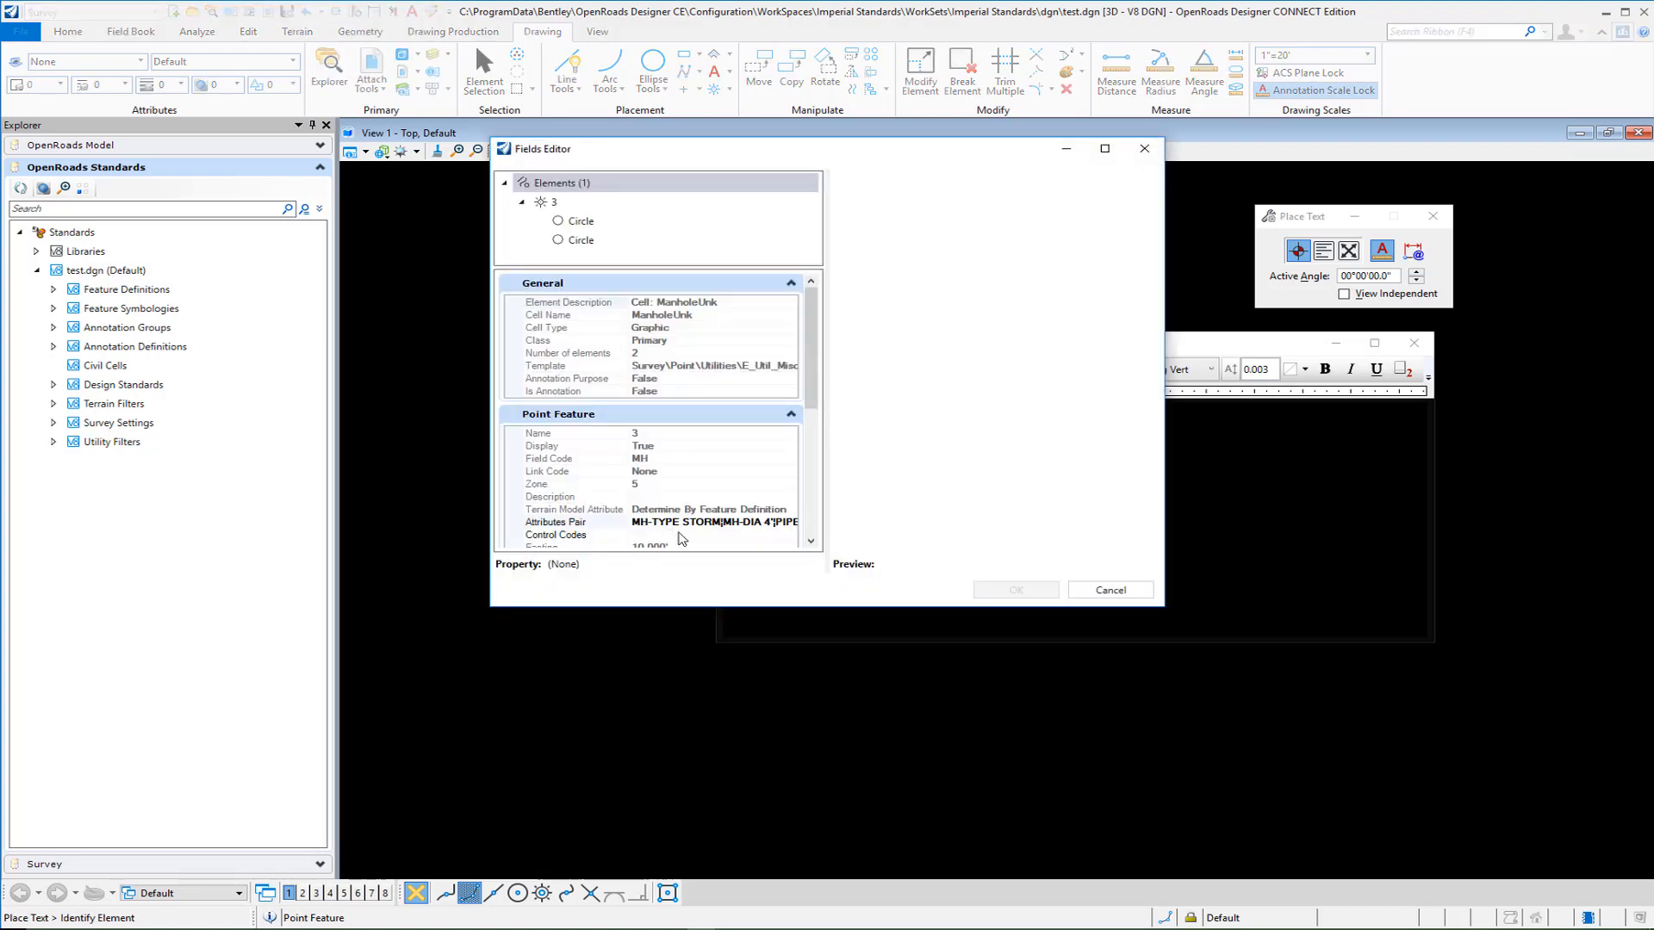
pyautogui.click(690, 524)
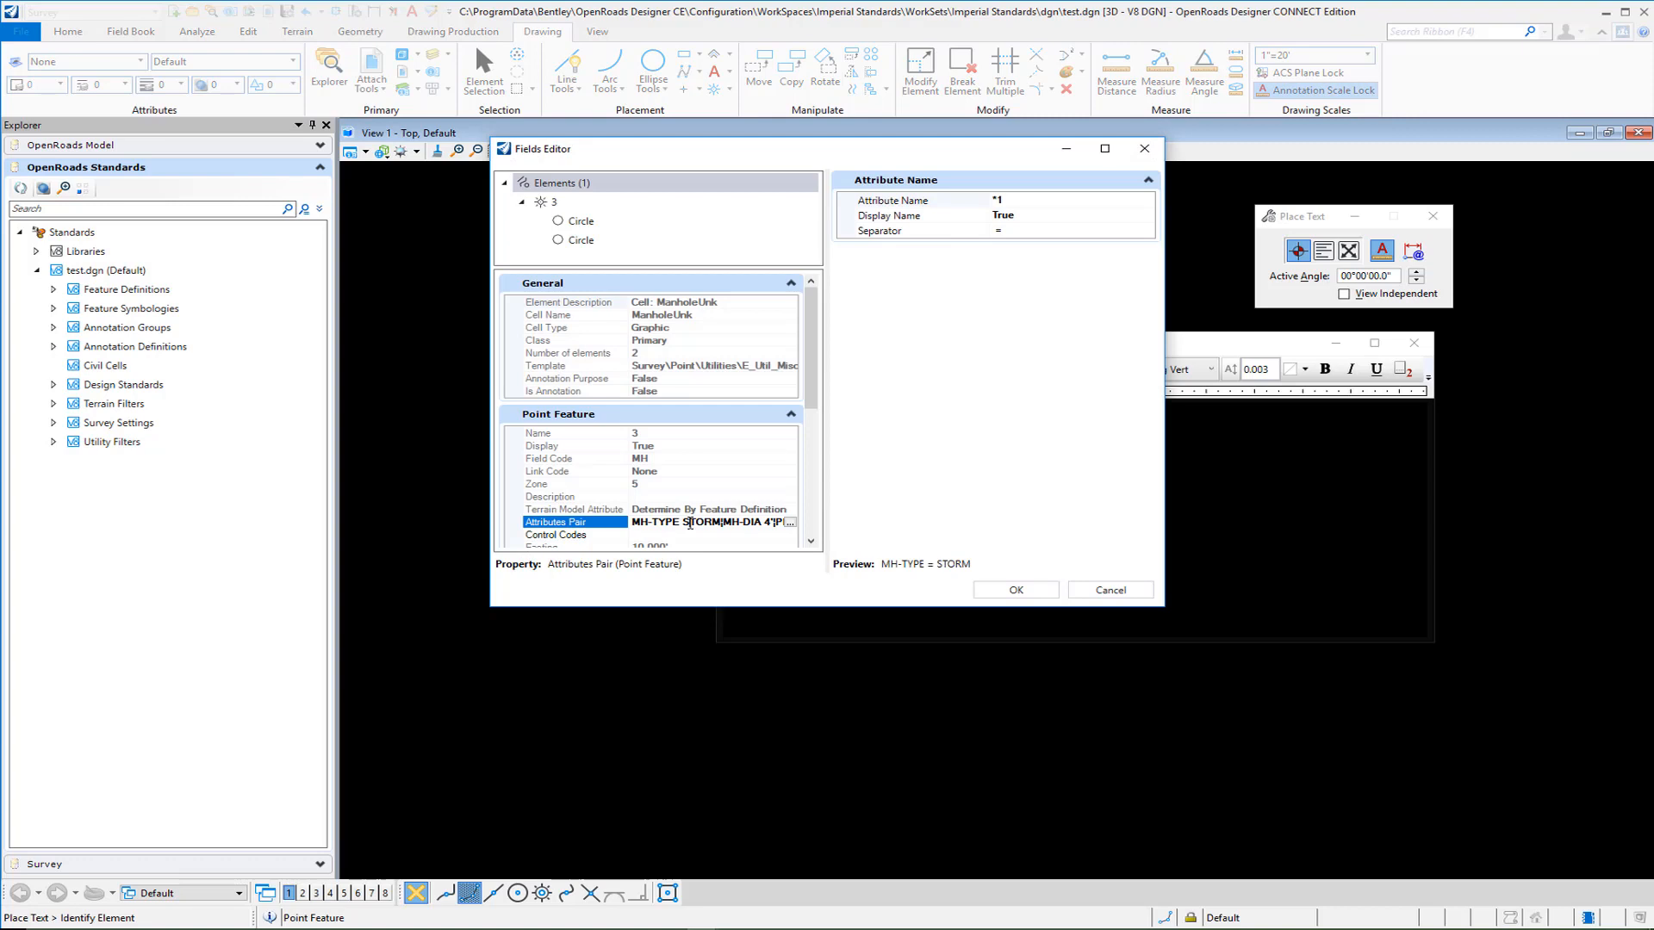
pyautogui.click(1061, 202)
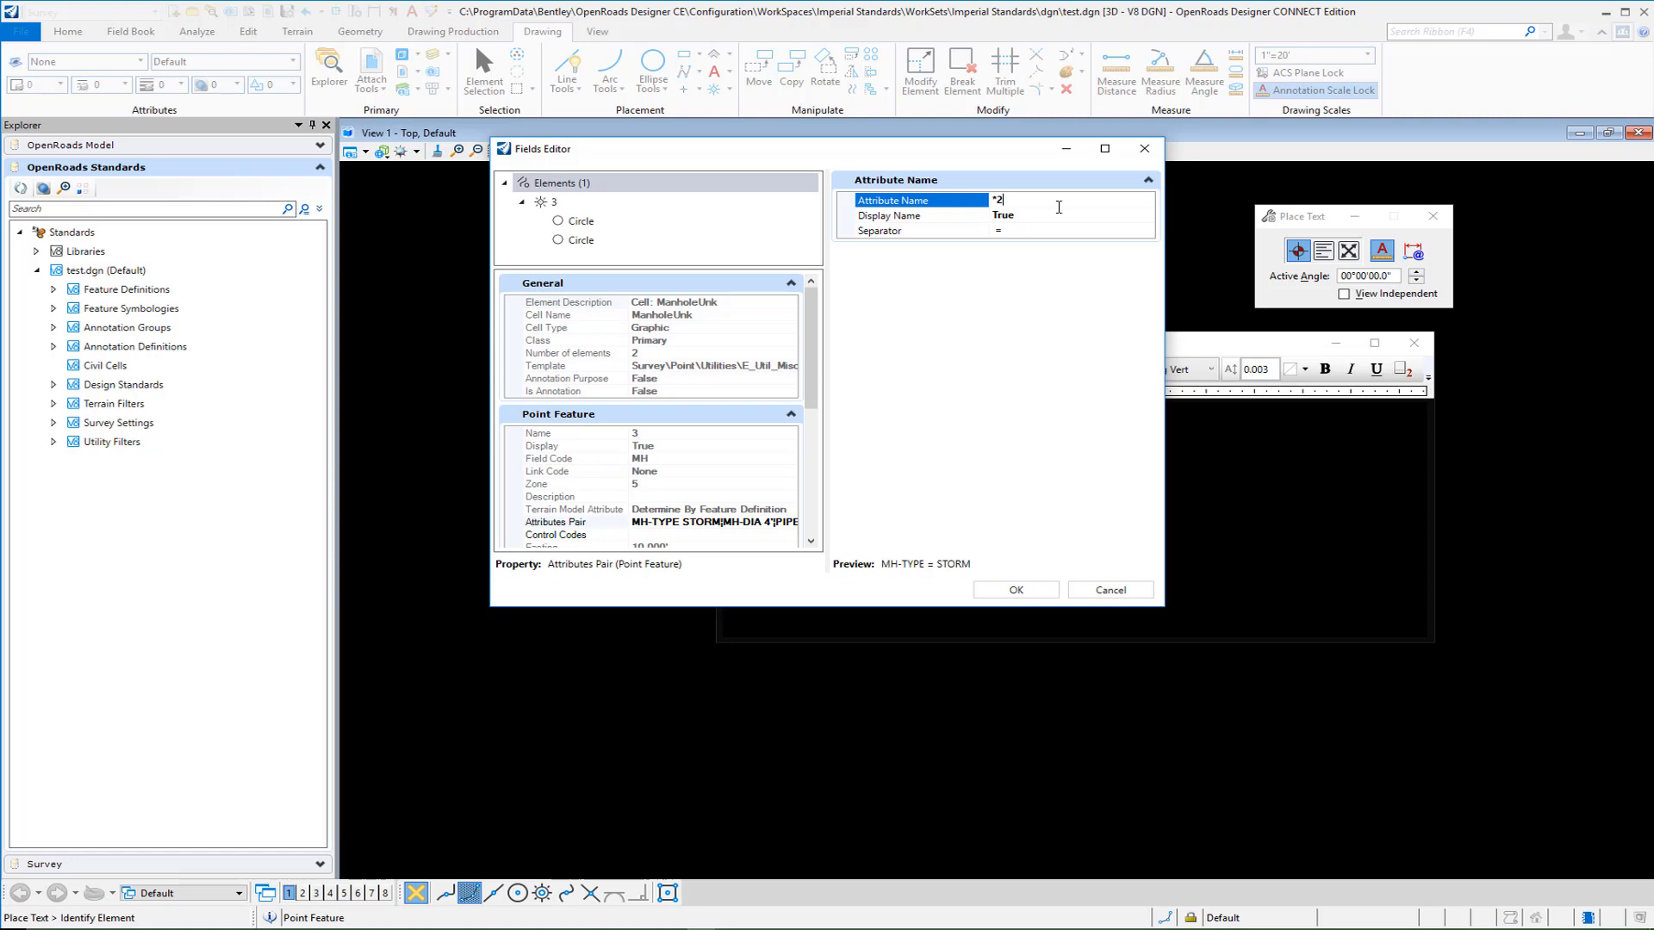
pyautogui.press('Tab')
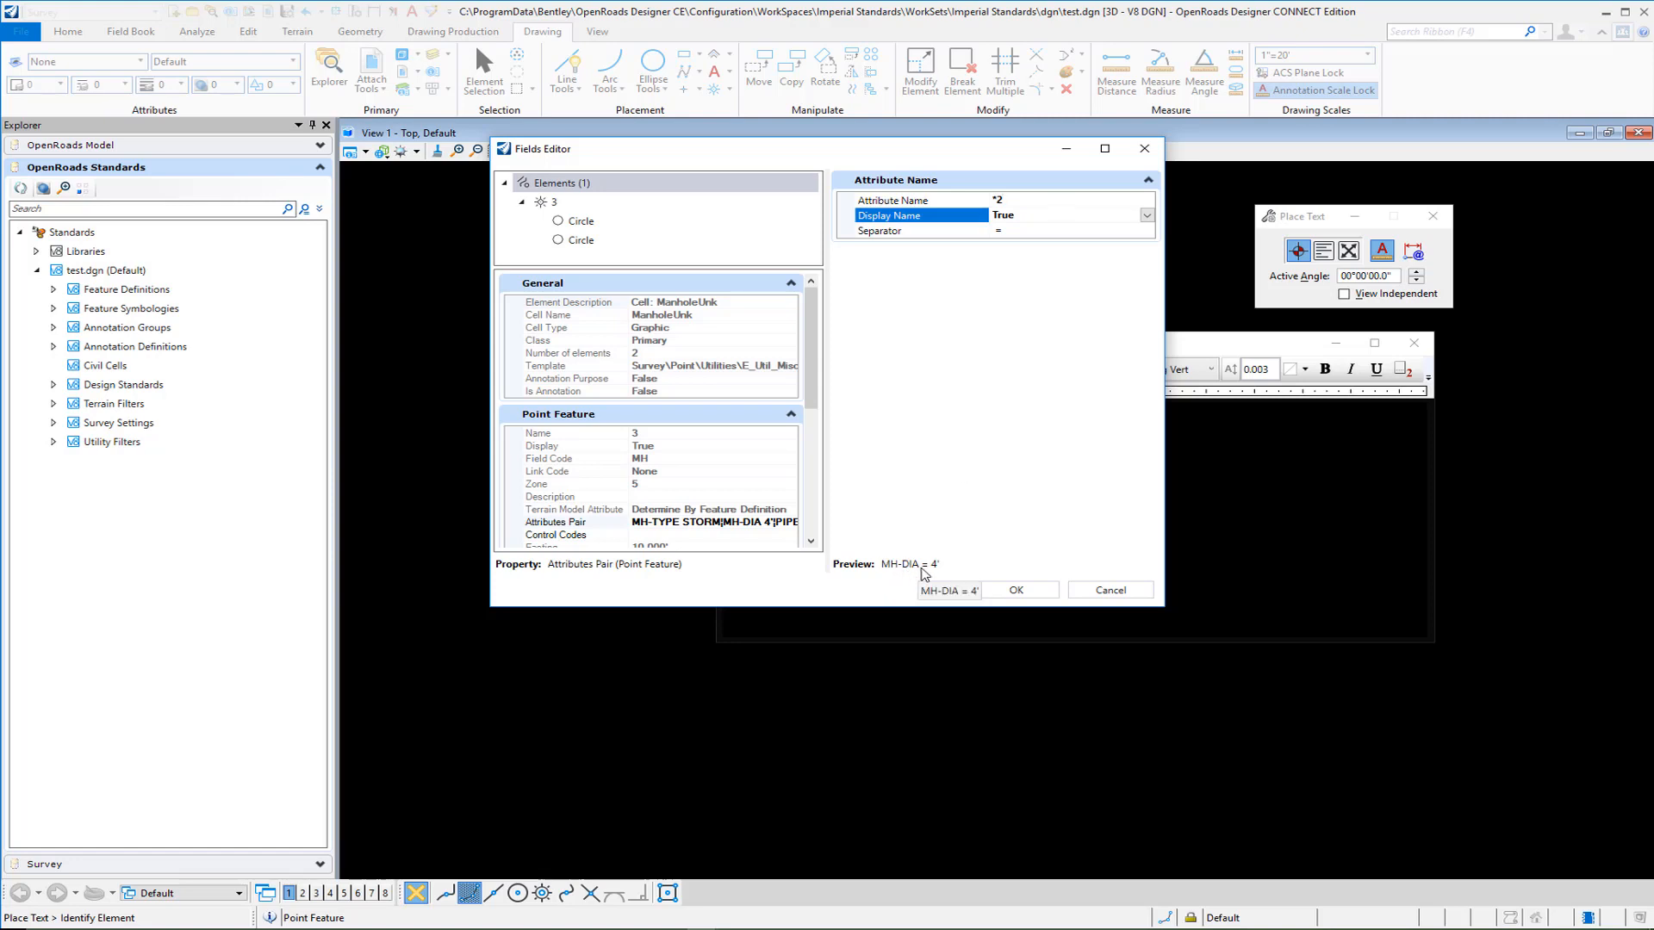
pyautogui.click(1016, 591)
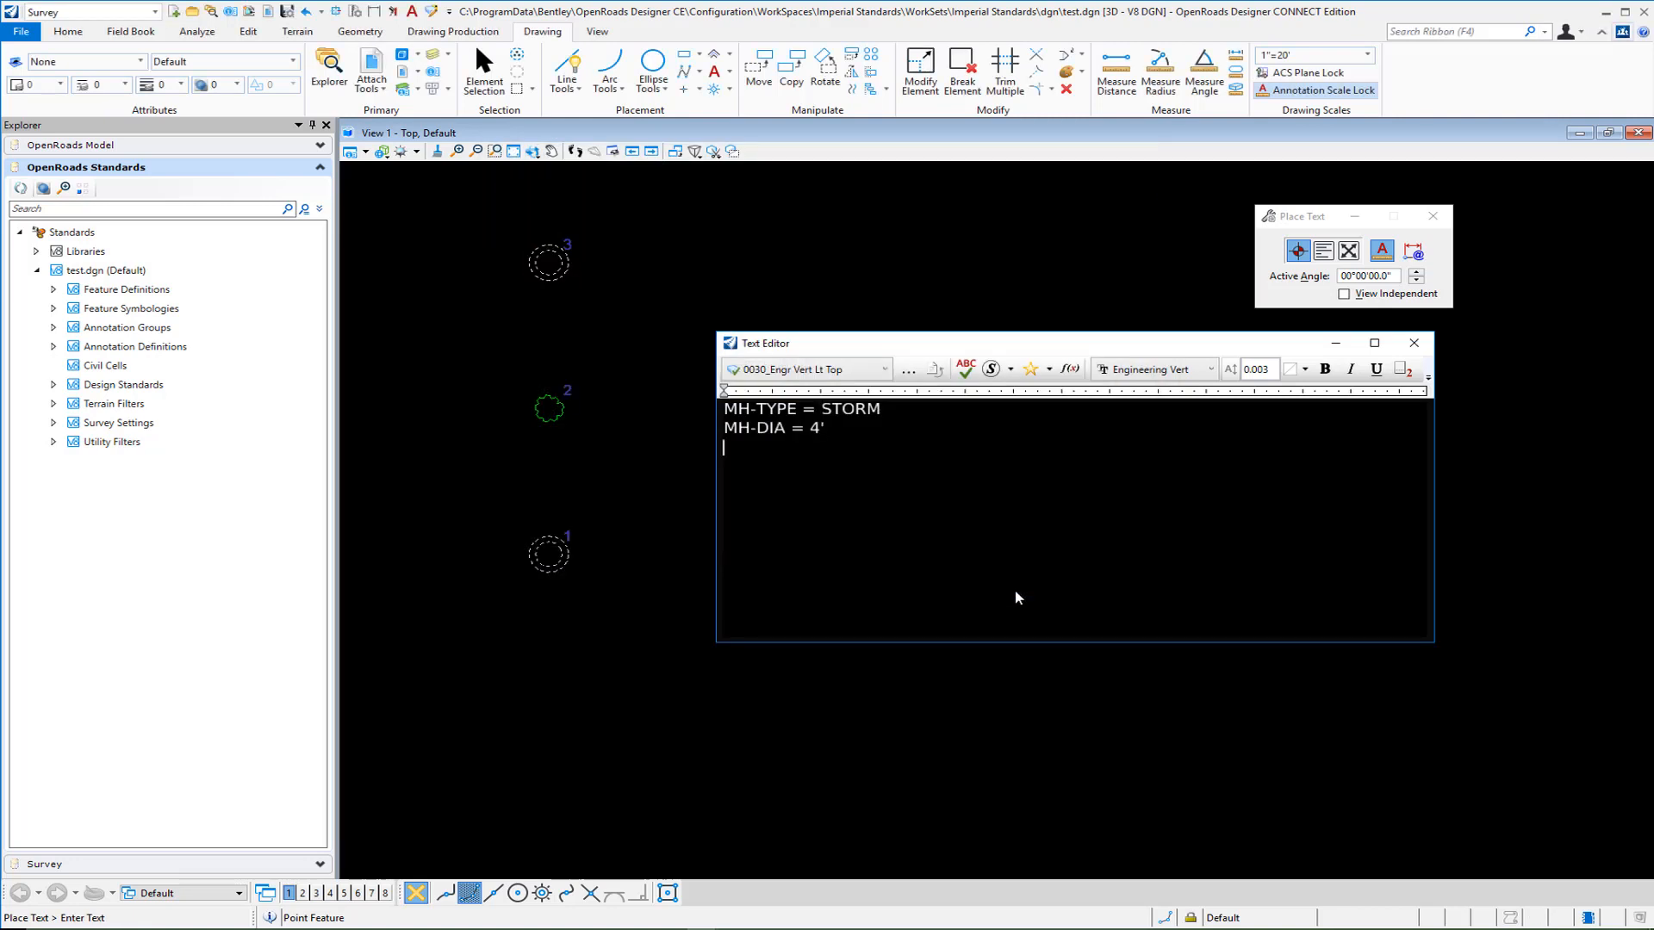
# Step: Add a third line with an Element Properties field from tree point 2's Attributes Pair, using attribute name *3
pyautogui.press('Return')
pyautogui.click(1070, 368)
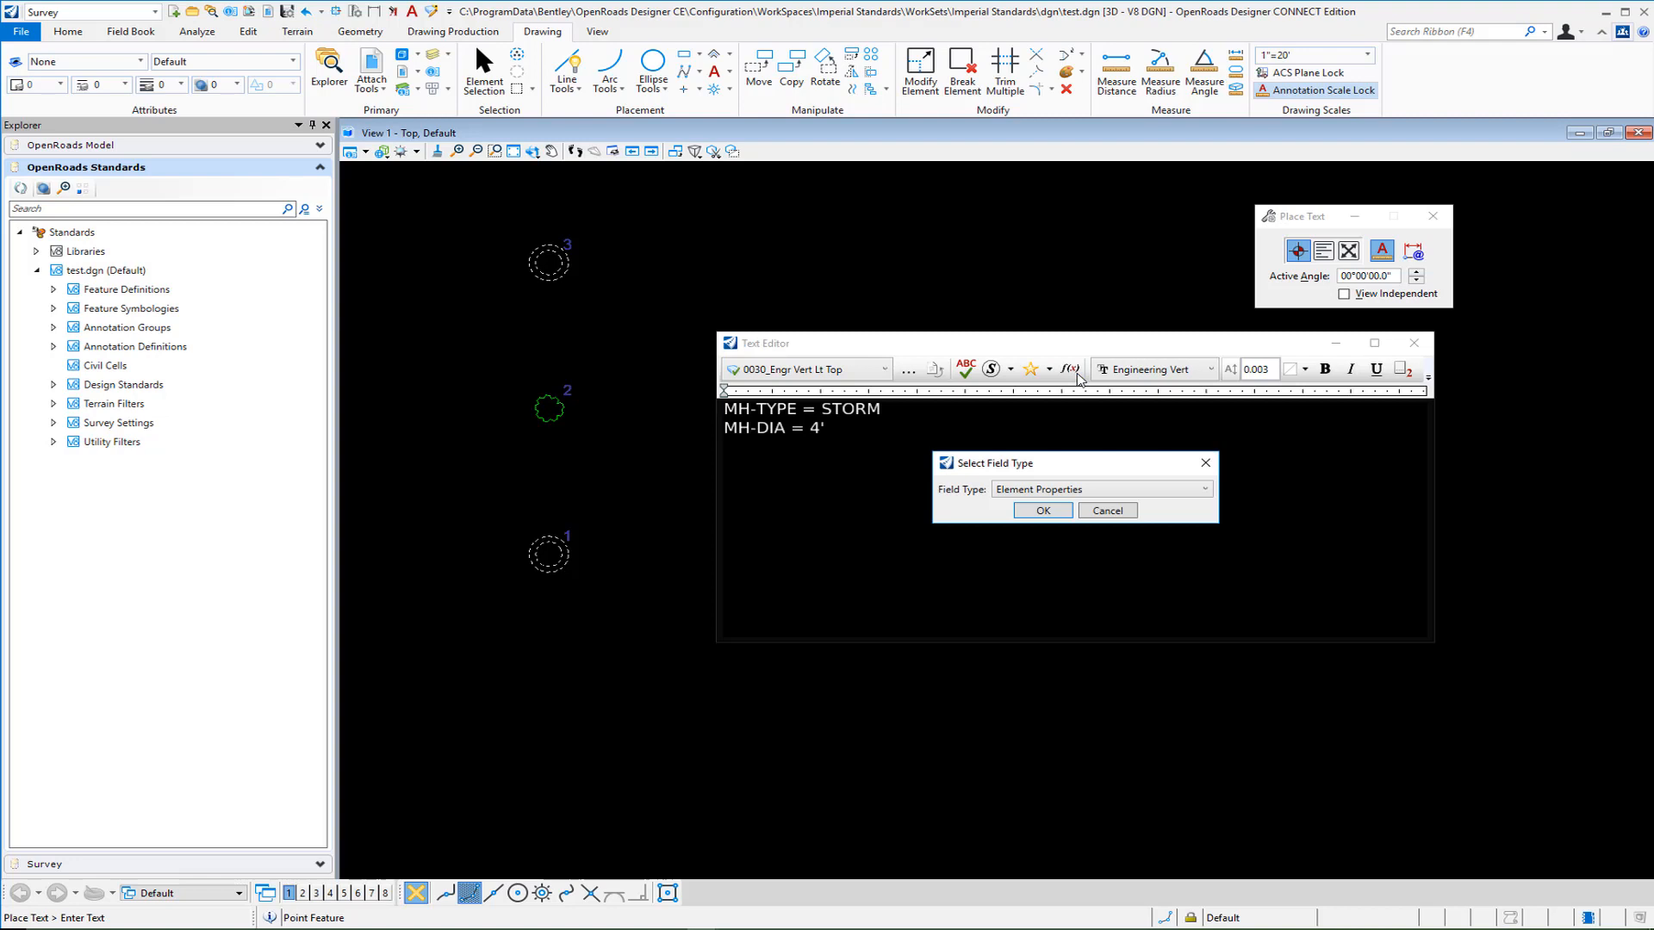
pyautogui.click(1040, 511)
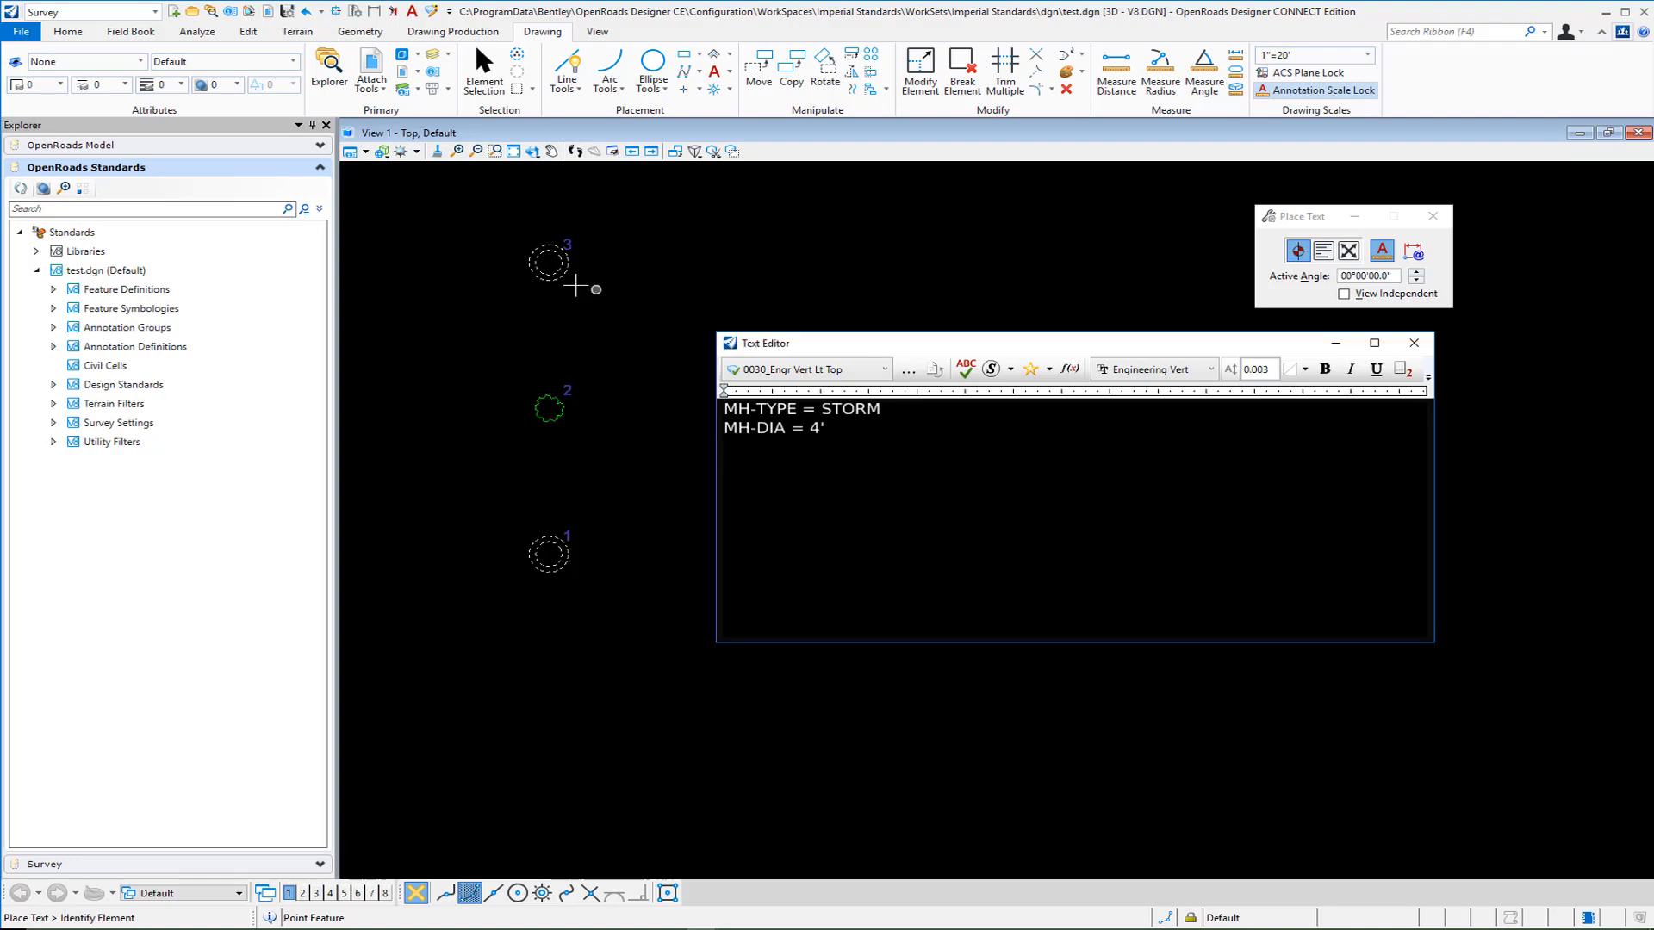
pyautogui.click(538, 394)
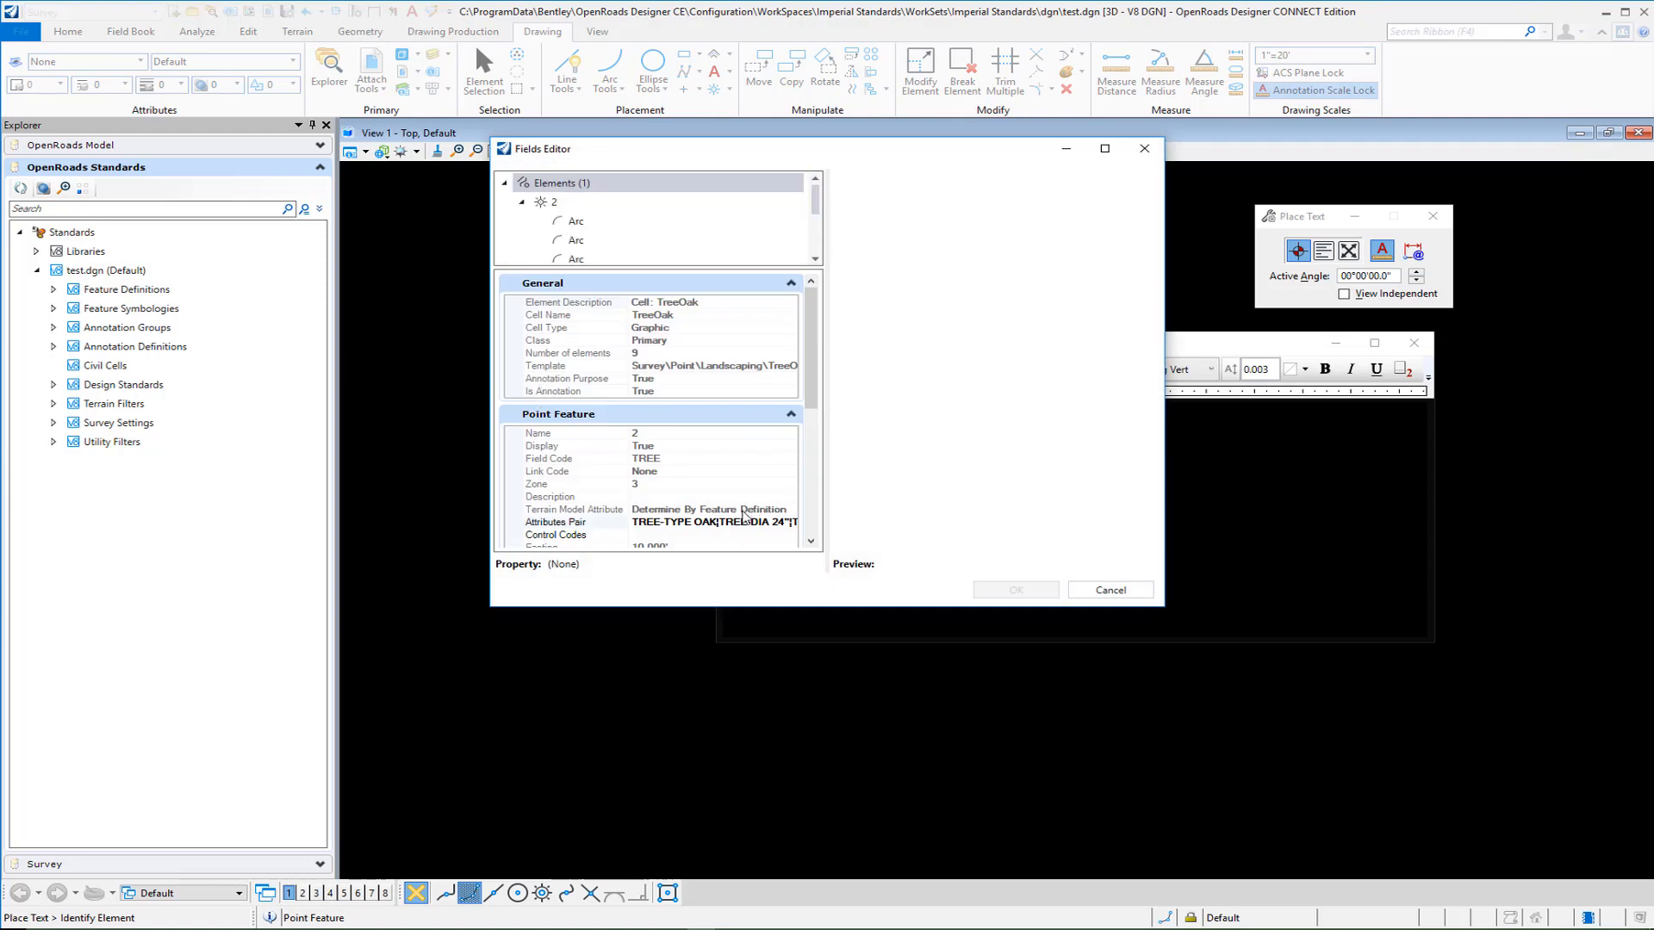
pyautogui.click(741, 523)
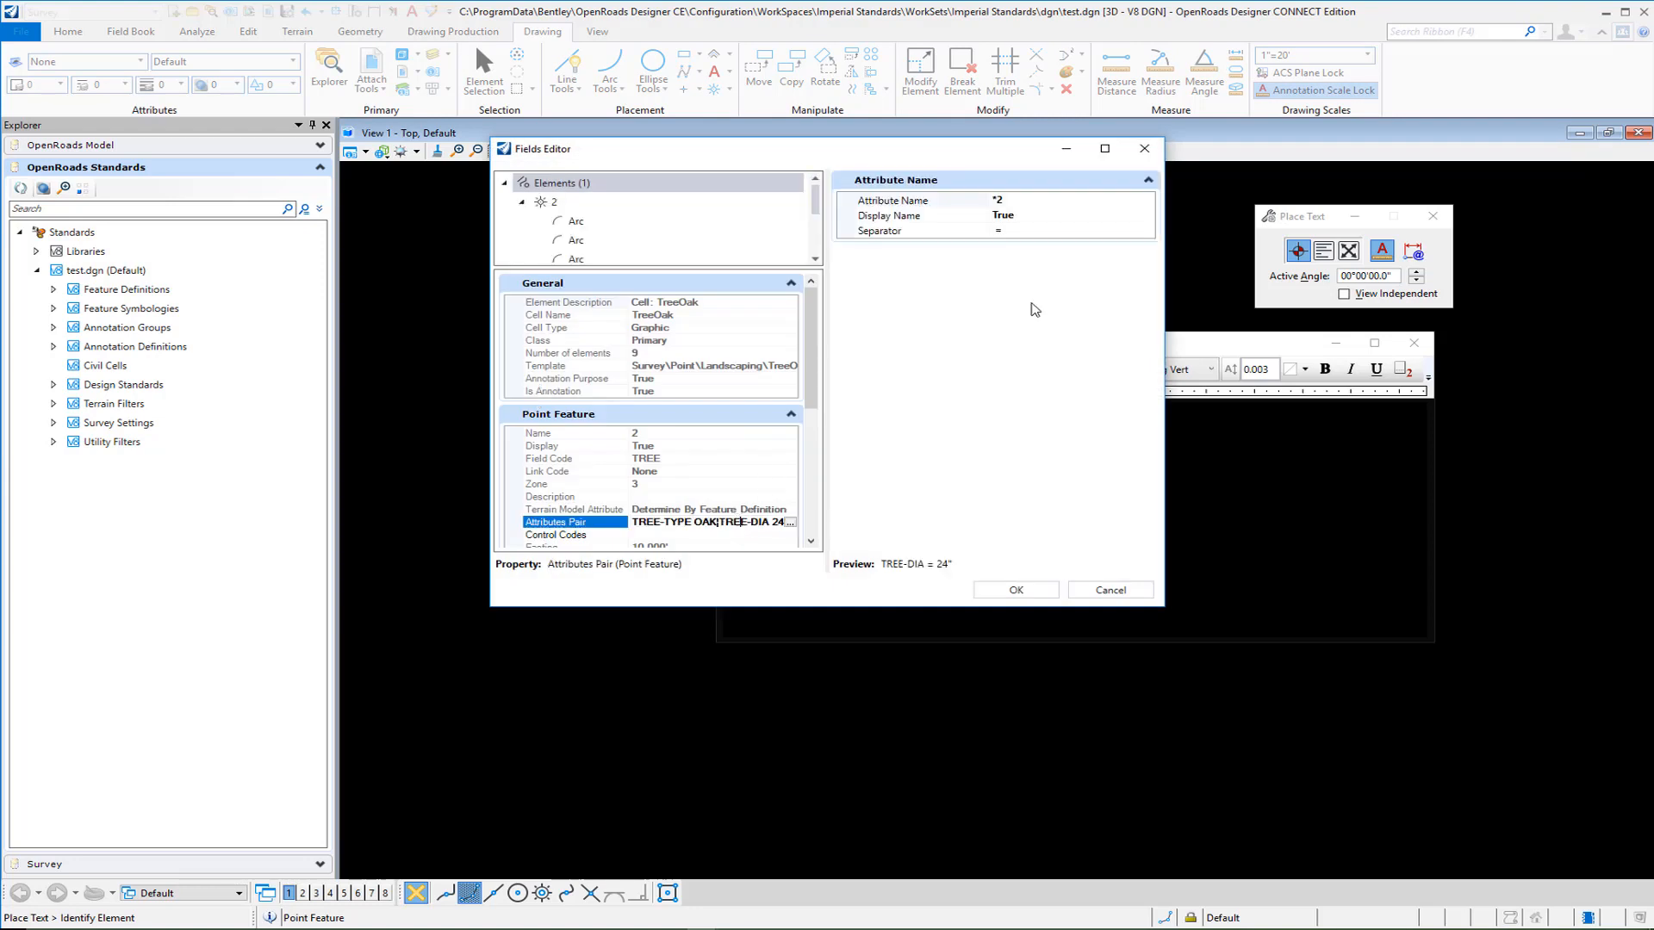
pyautogui.click(1009, 205)
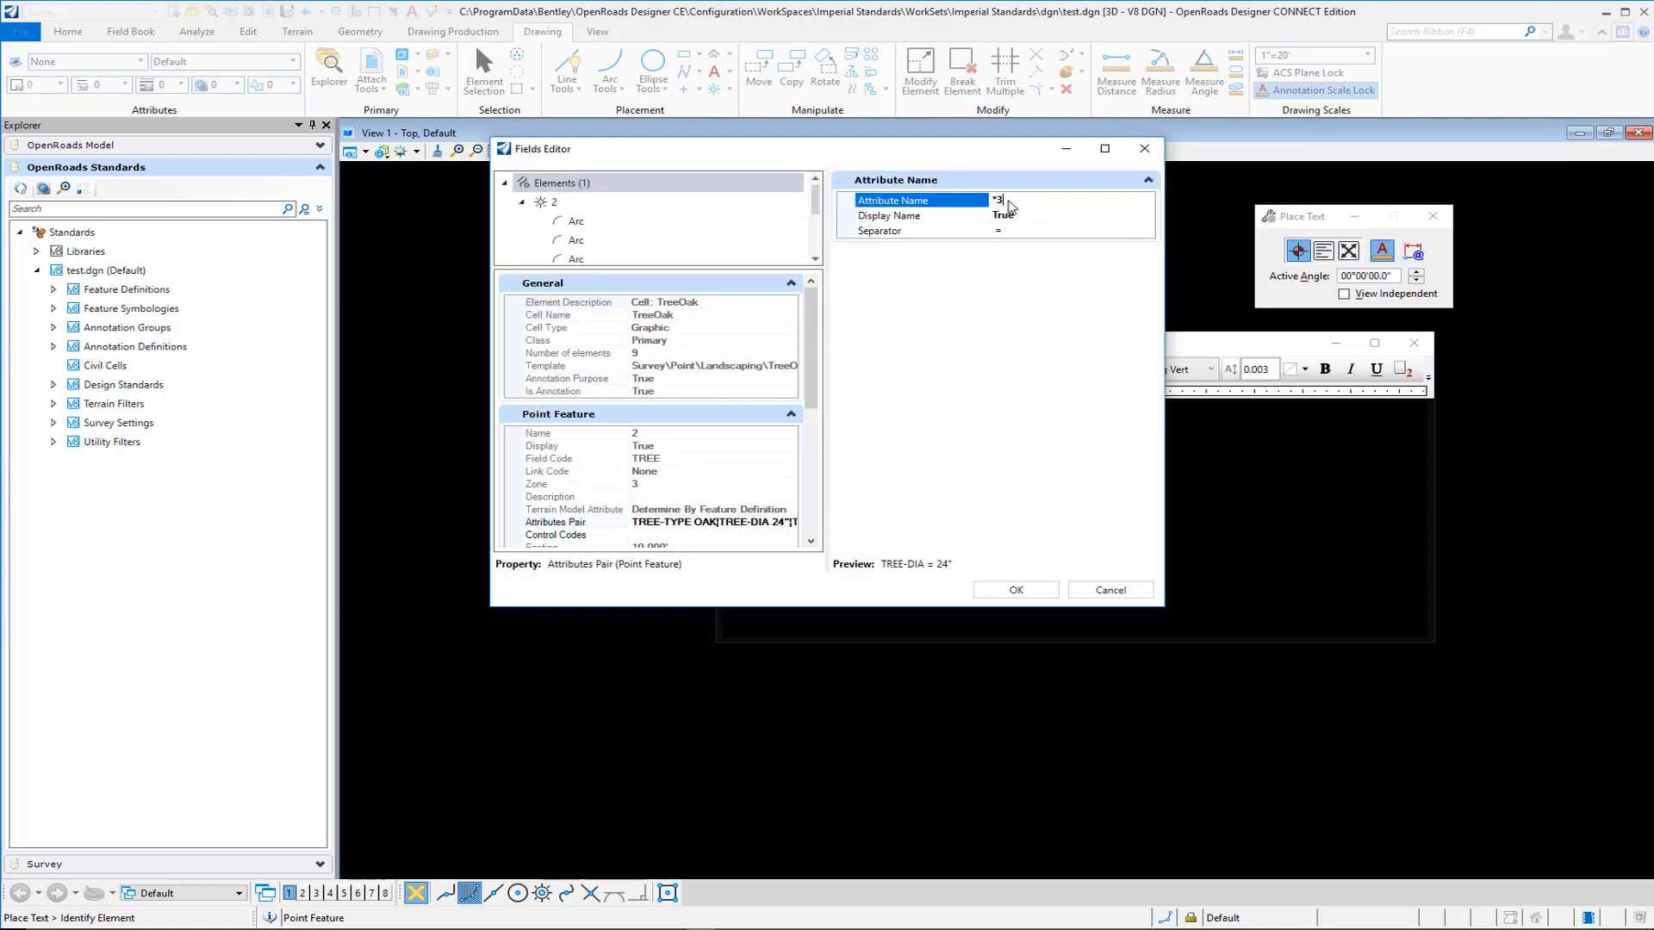
pyautogui.press('Return')
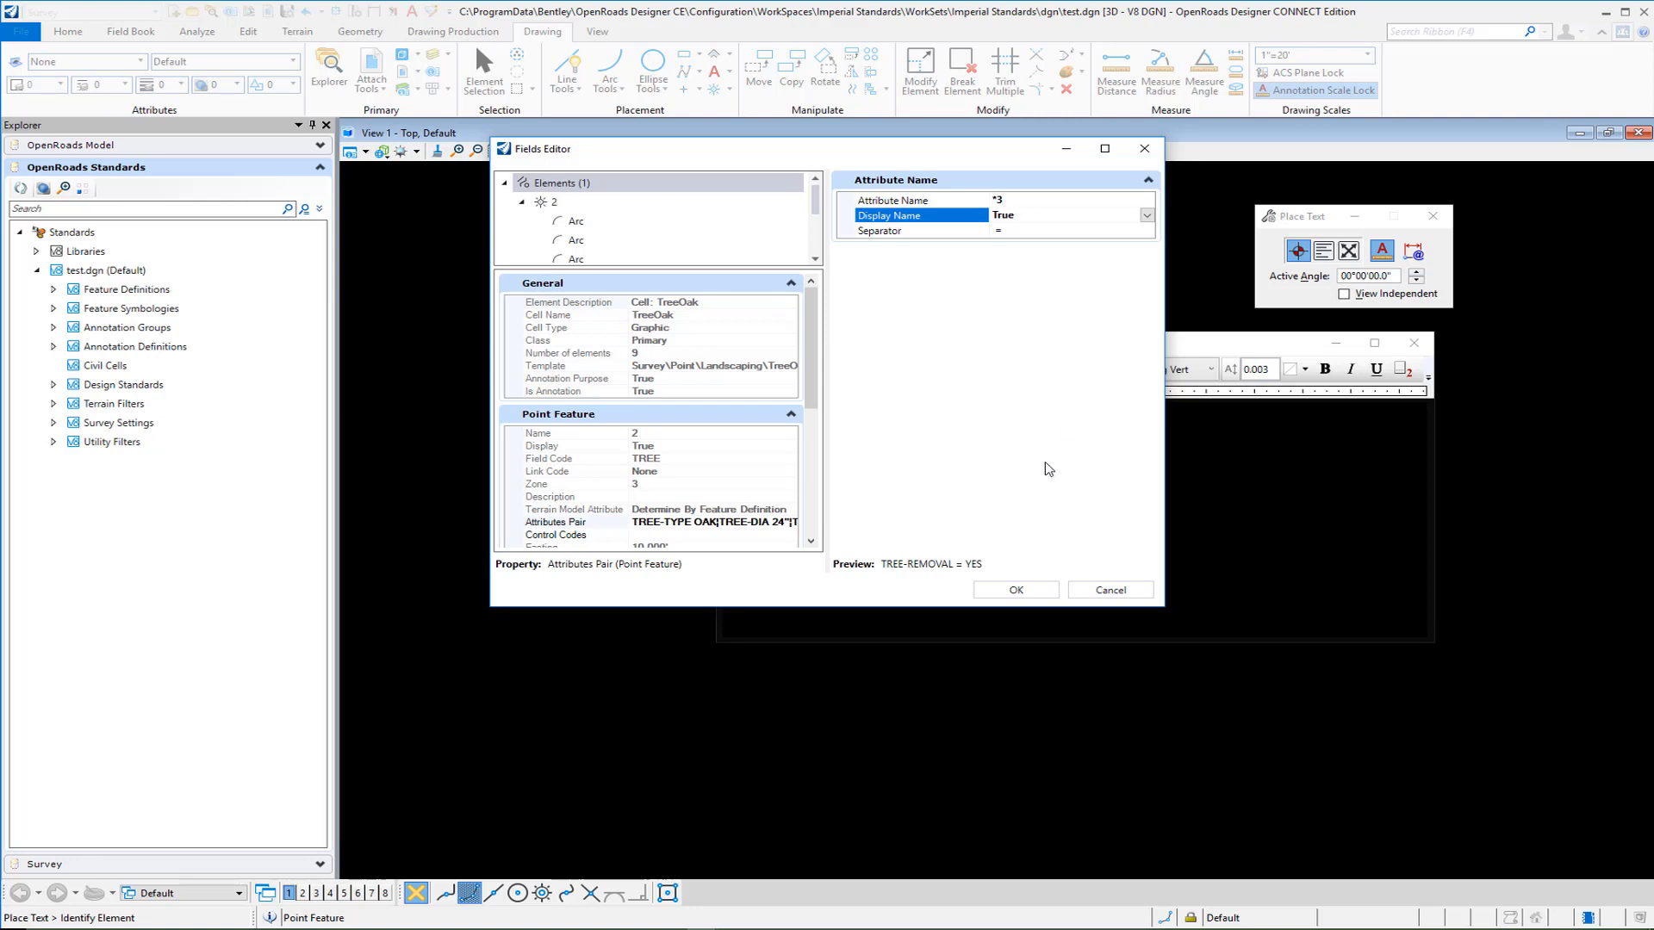
pyautogui.click(1014, 590)
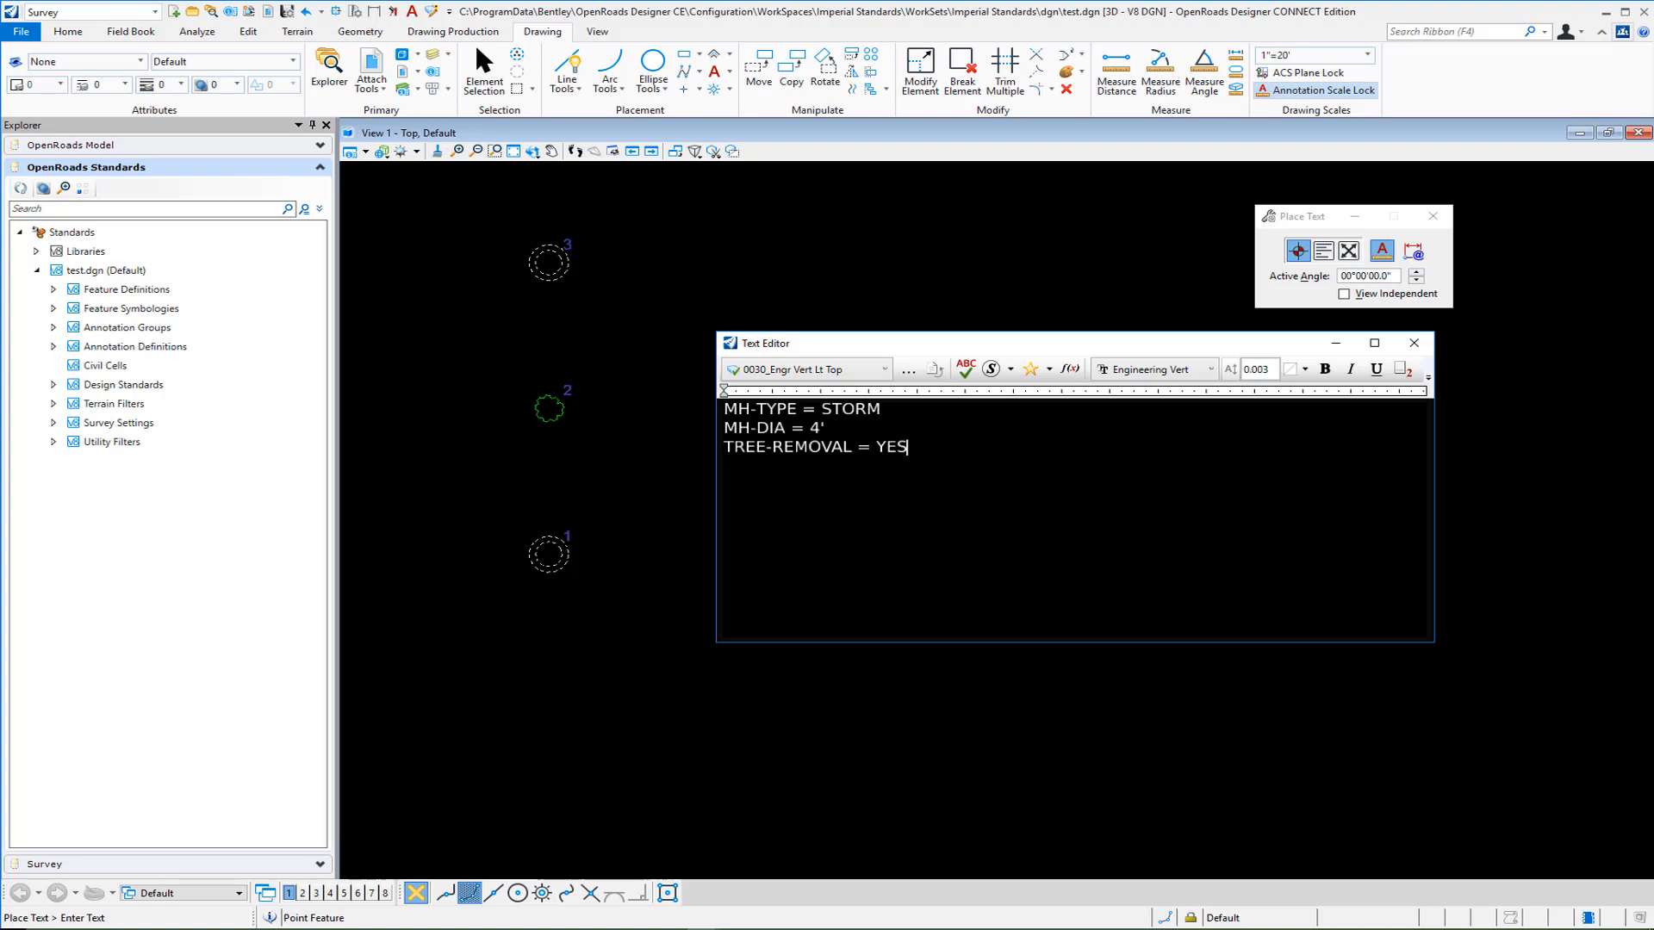
# Step: Add a fourth line with an Element Properties field from tree point 2's Attributes Pair, using attribute name *4
pyautogui.press('Return')
pyautogui.click(1075, 371)
pyautogui.click(1043, 511)
pyautogui.click(548, 411)
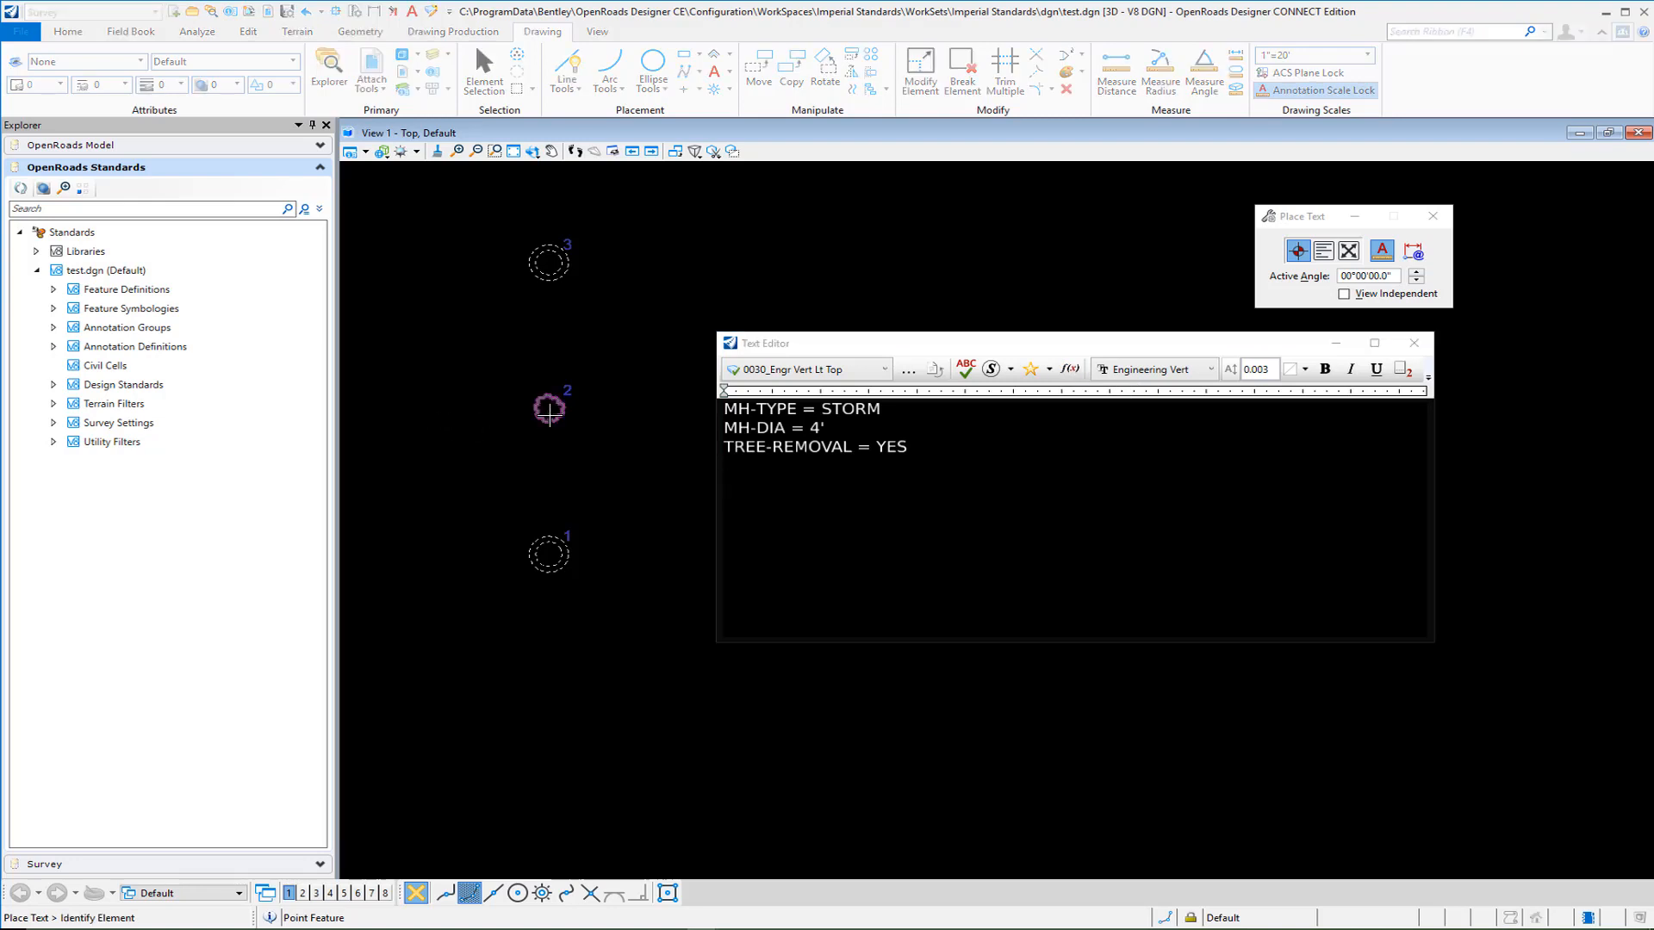
pyautogui.click(772, 525)
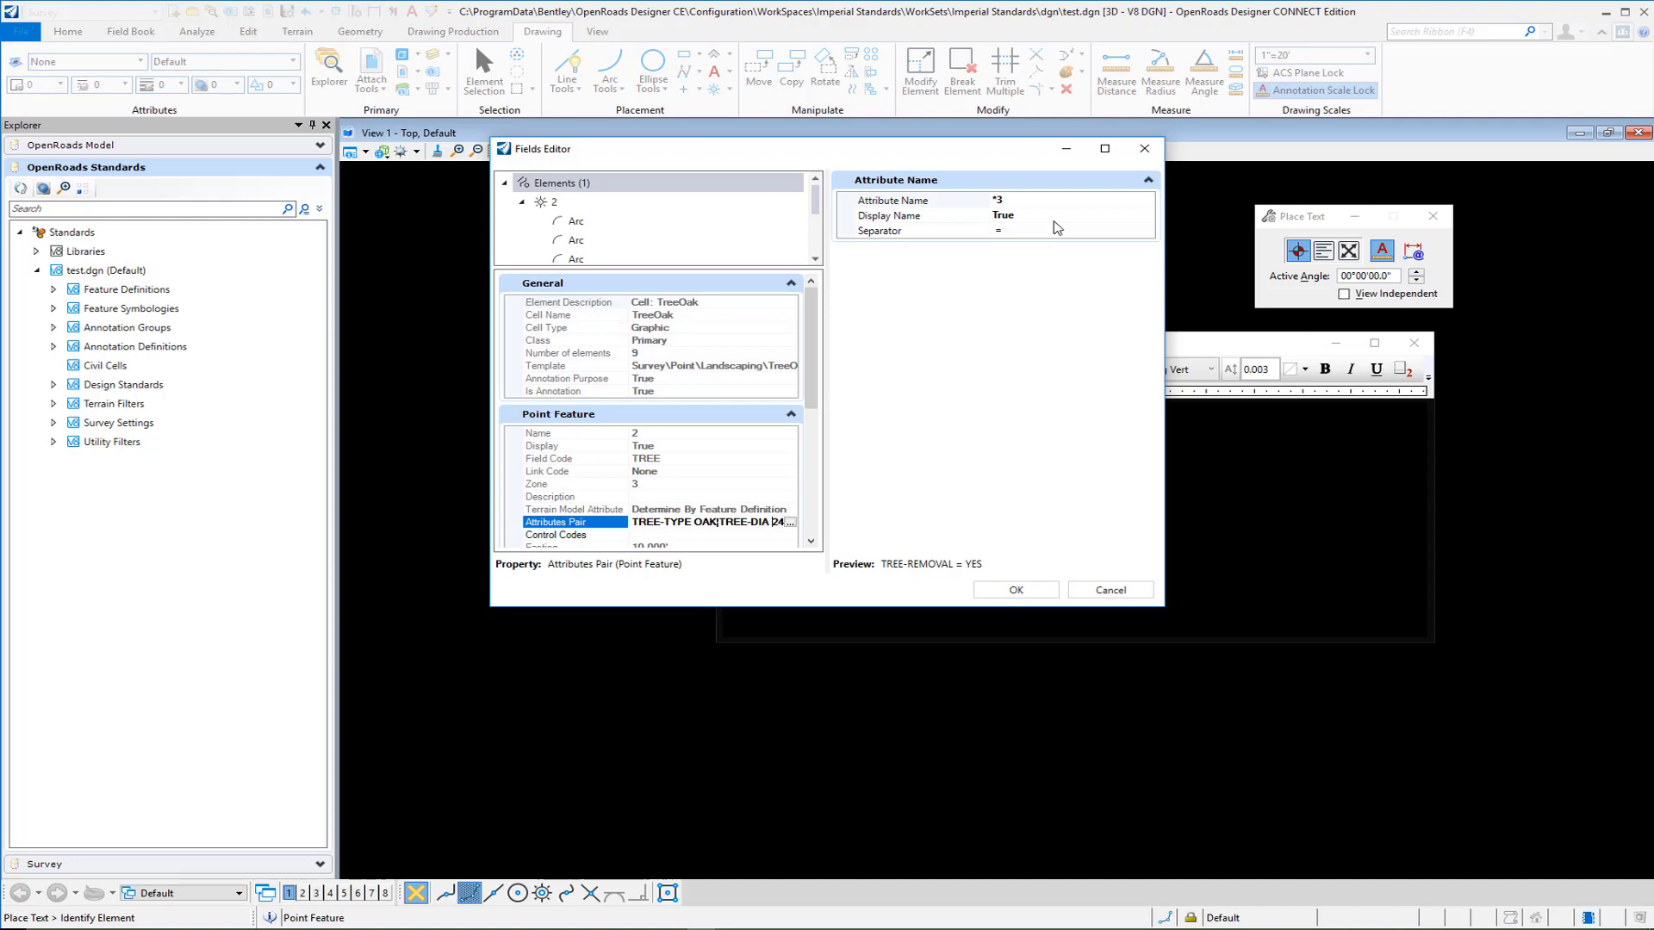
pyautogui.click(1042, 200)
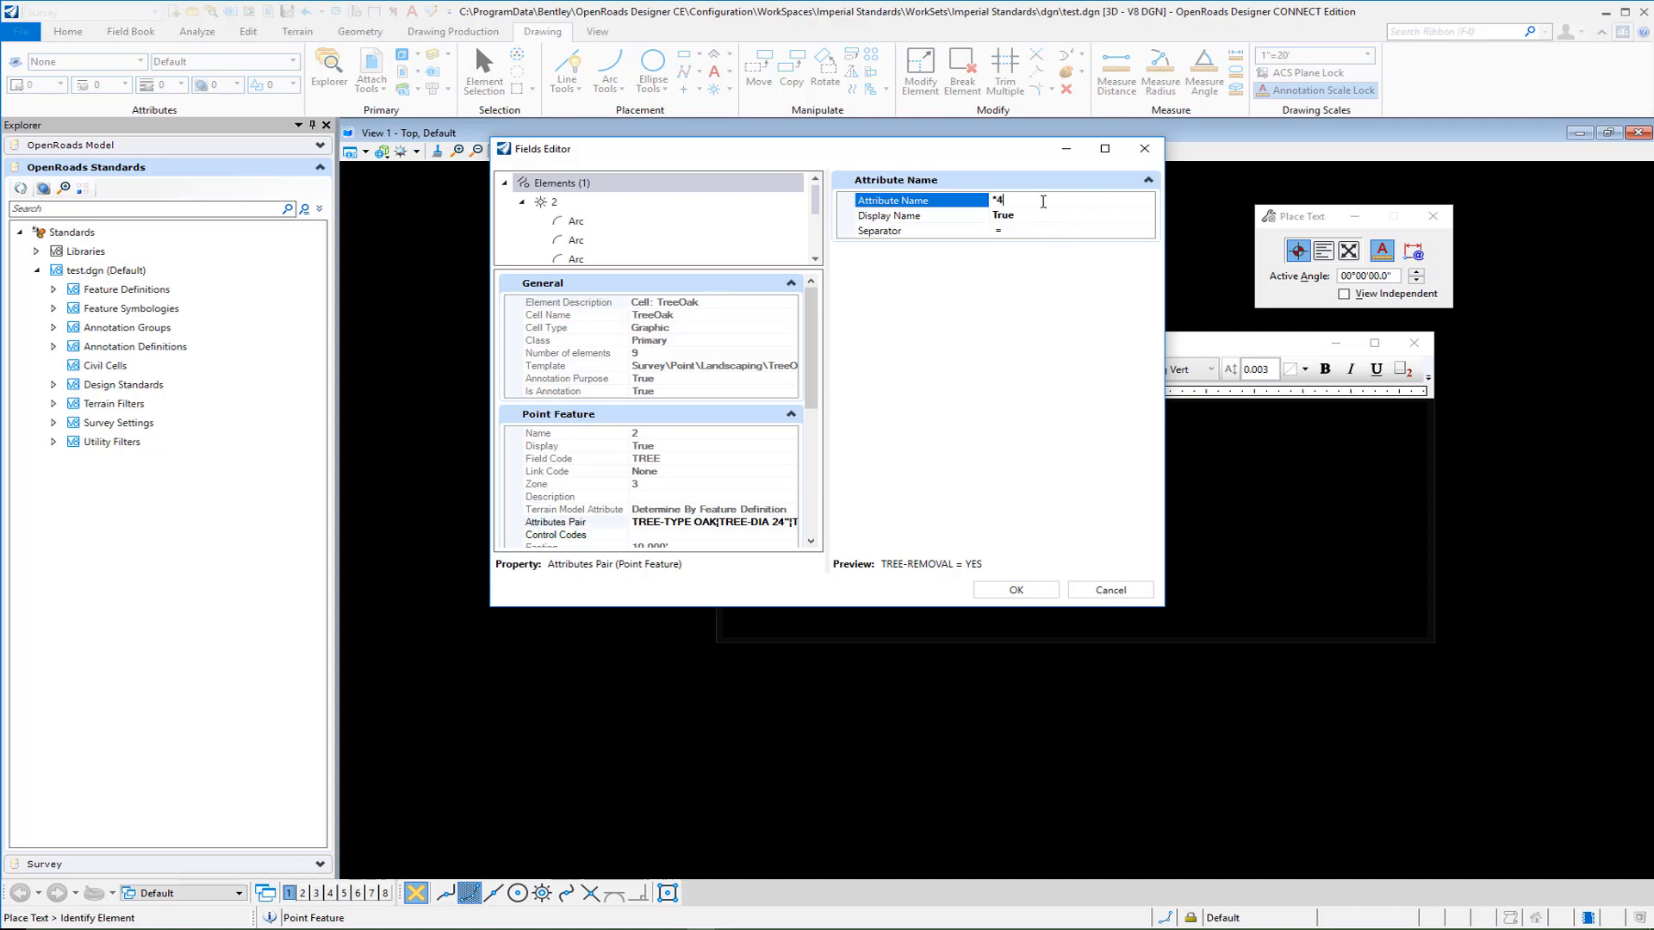
pyautogui.press('Tab')
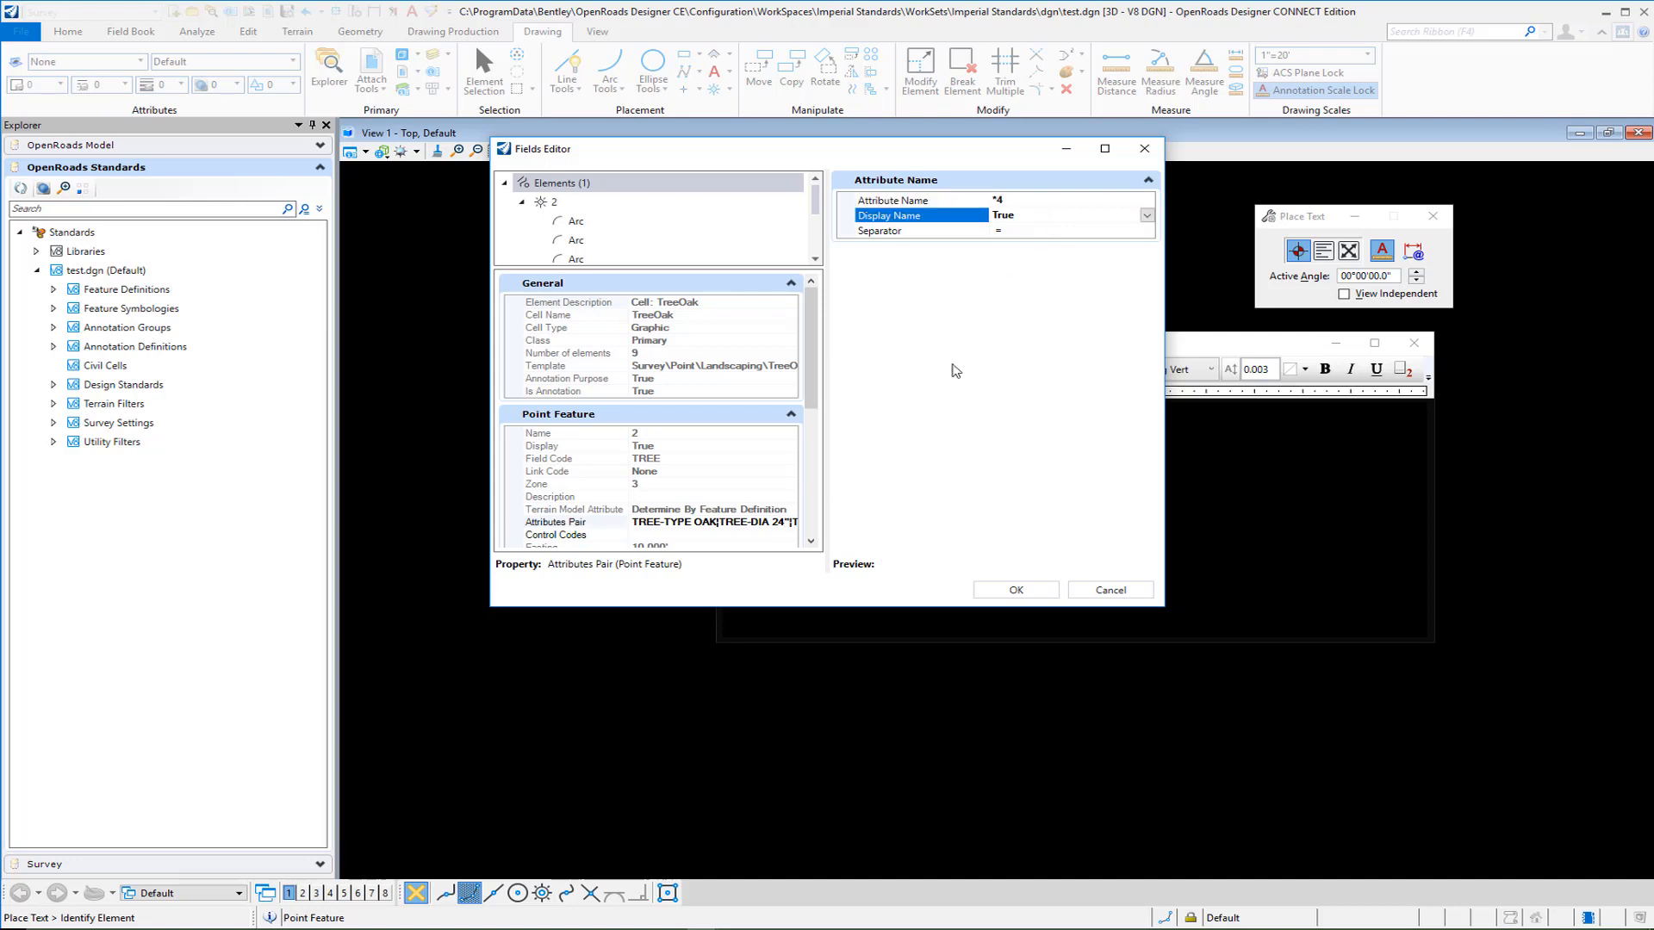
pyautogui.click(1020, 593)
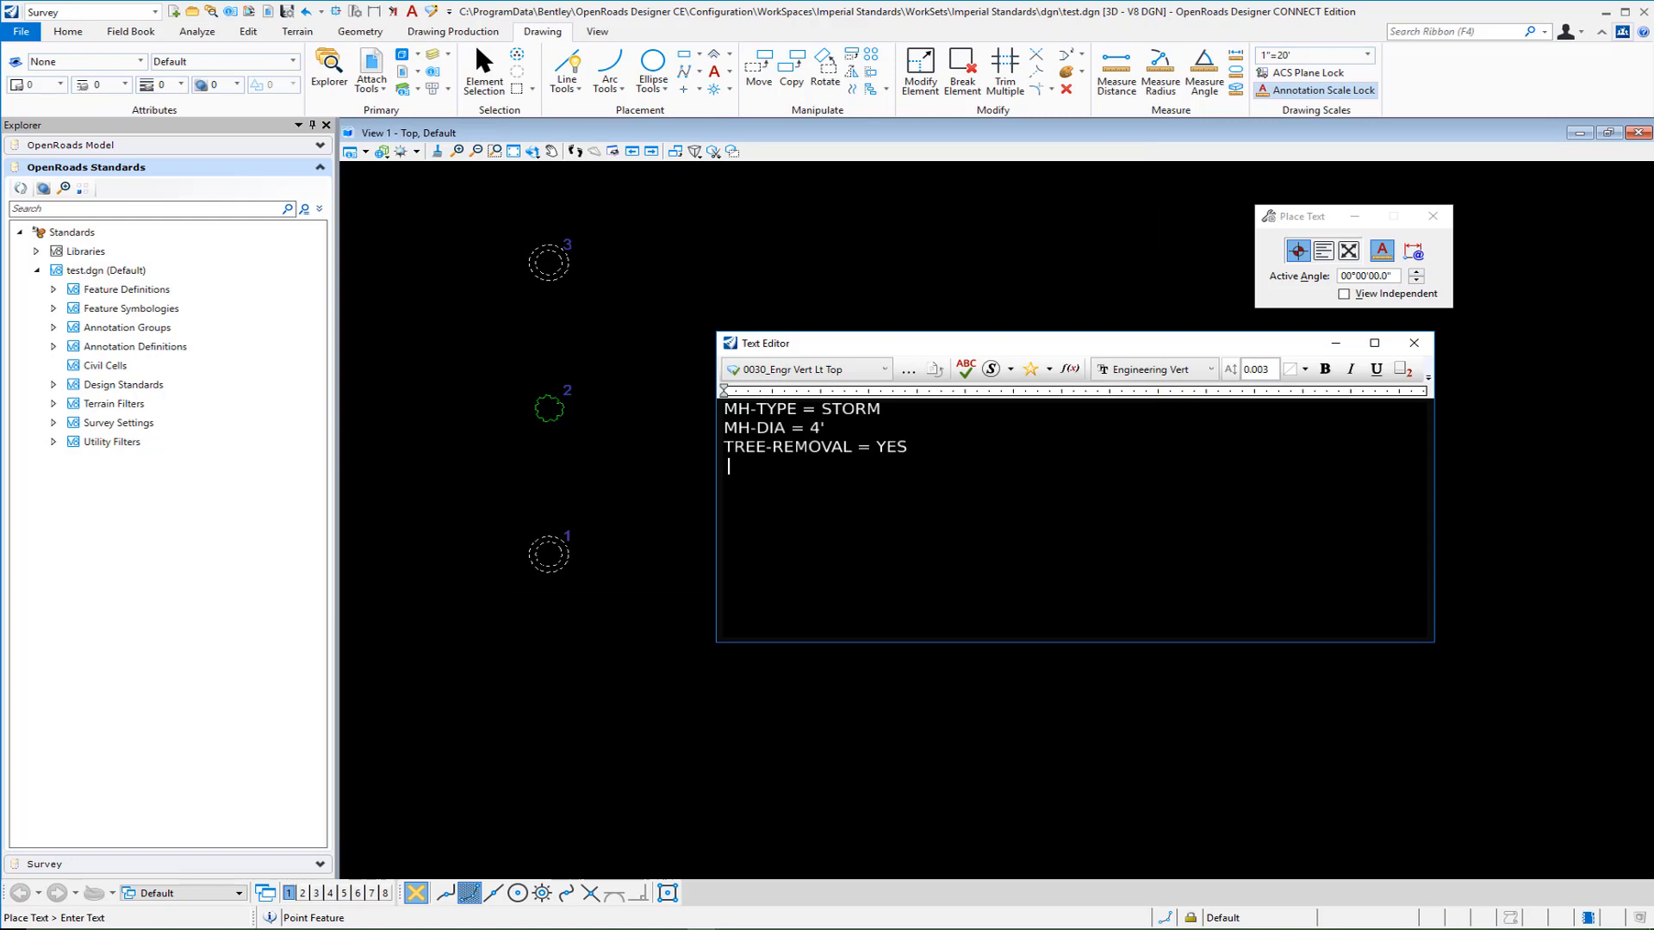
# Step: Add a fifth line with an Element Properties field from manhole point 3's Attributes Pair, using attribute name *5
pyautogui.press('Return')
pyautogui.click(1077, 368)
pyautogui.click(1062, 512)
pyautogui.click(545, 271)
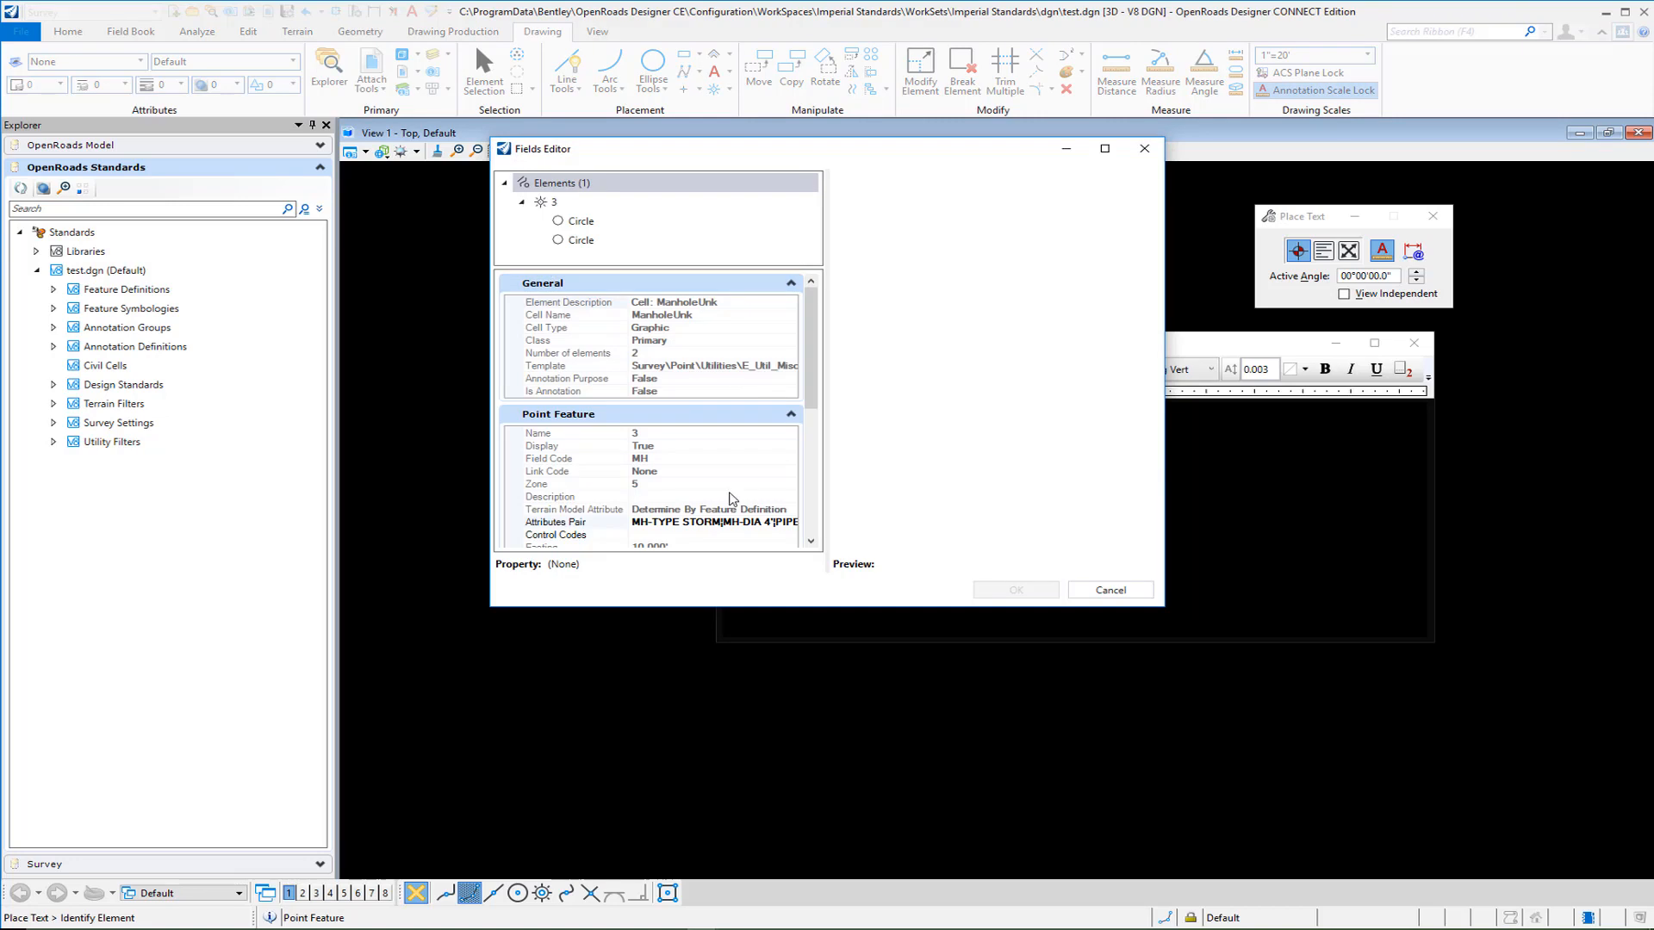
pyautogui.click(662, 523)
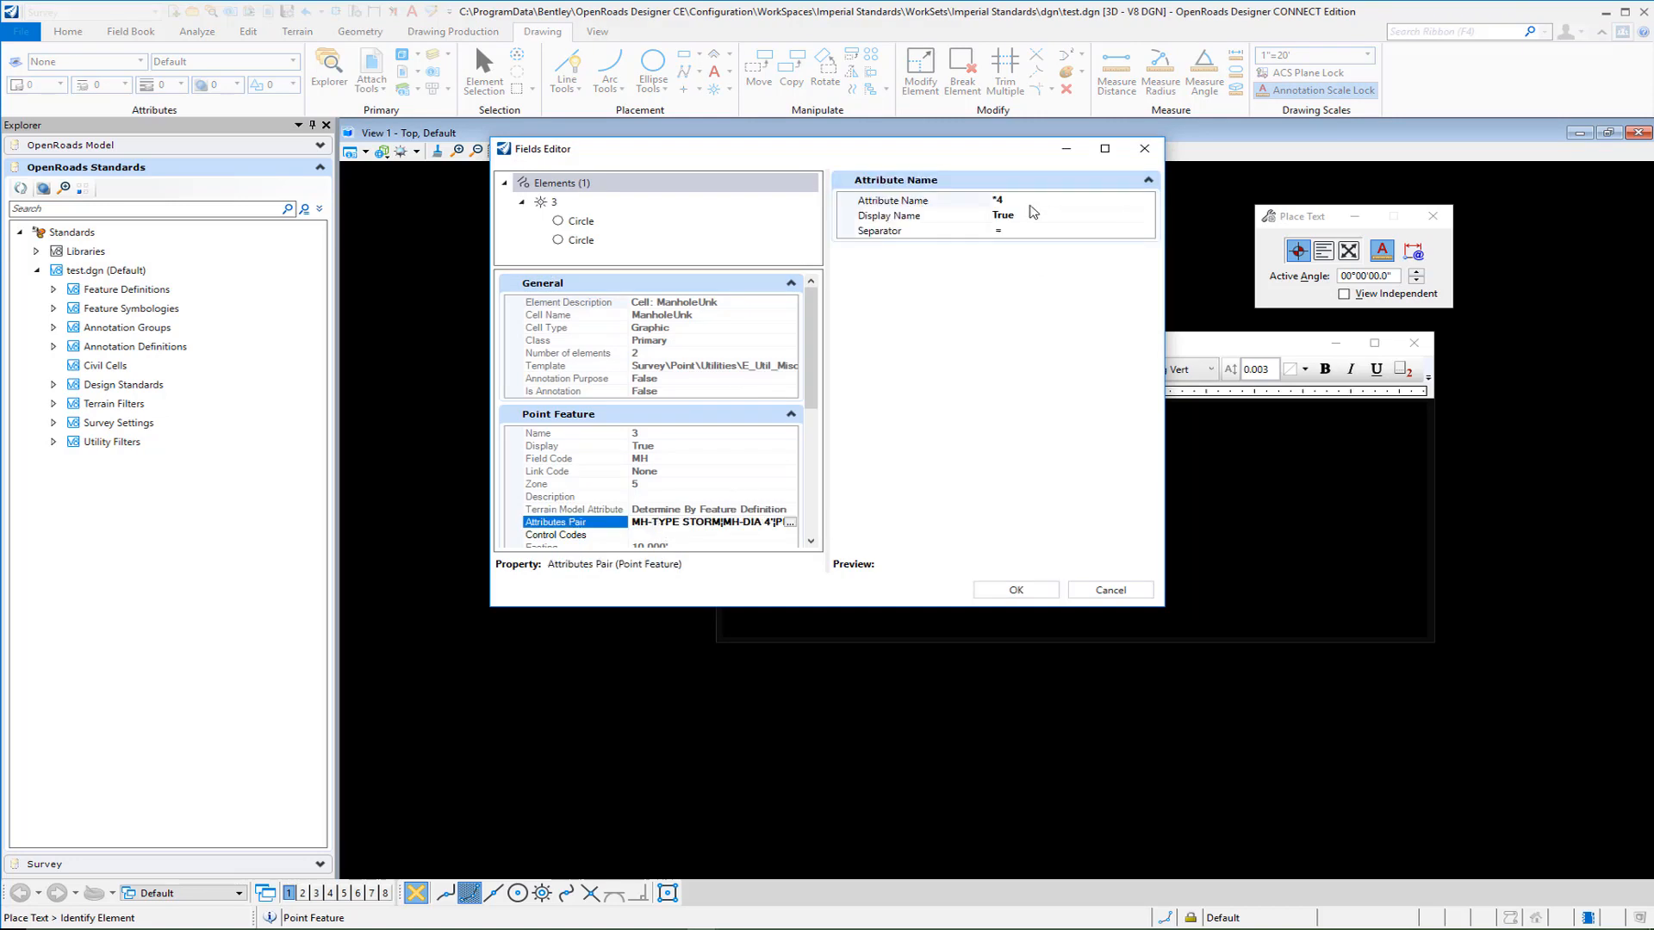
pyautogui.click(1033, 206)
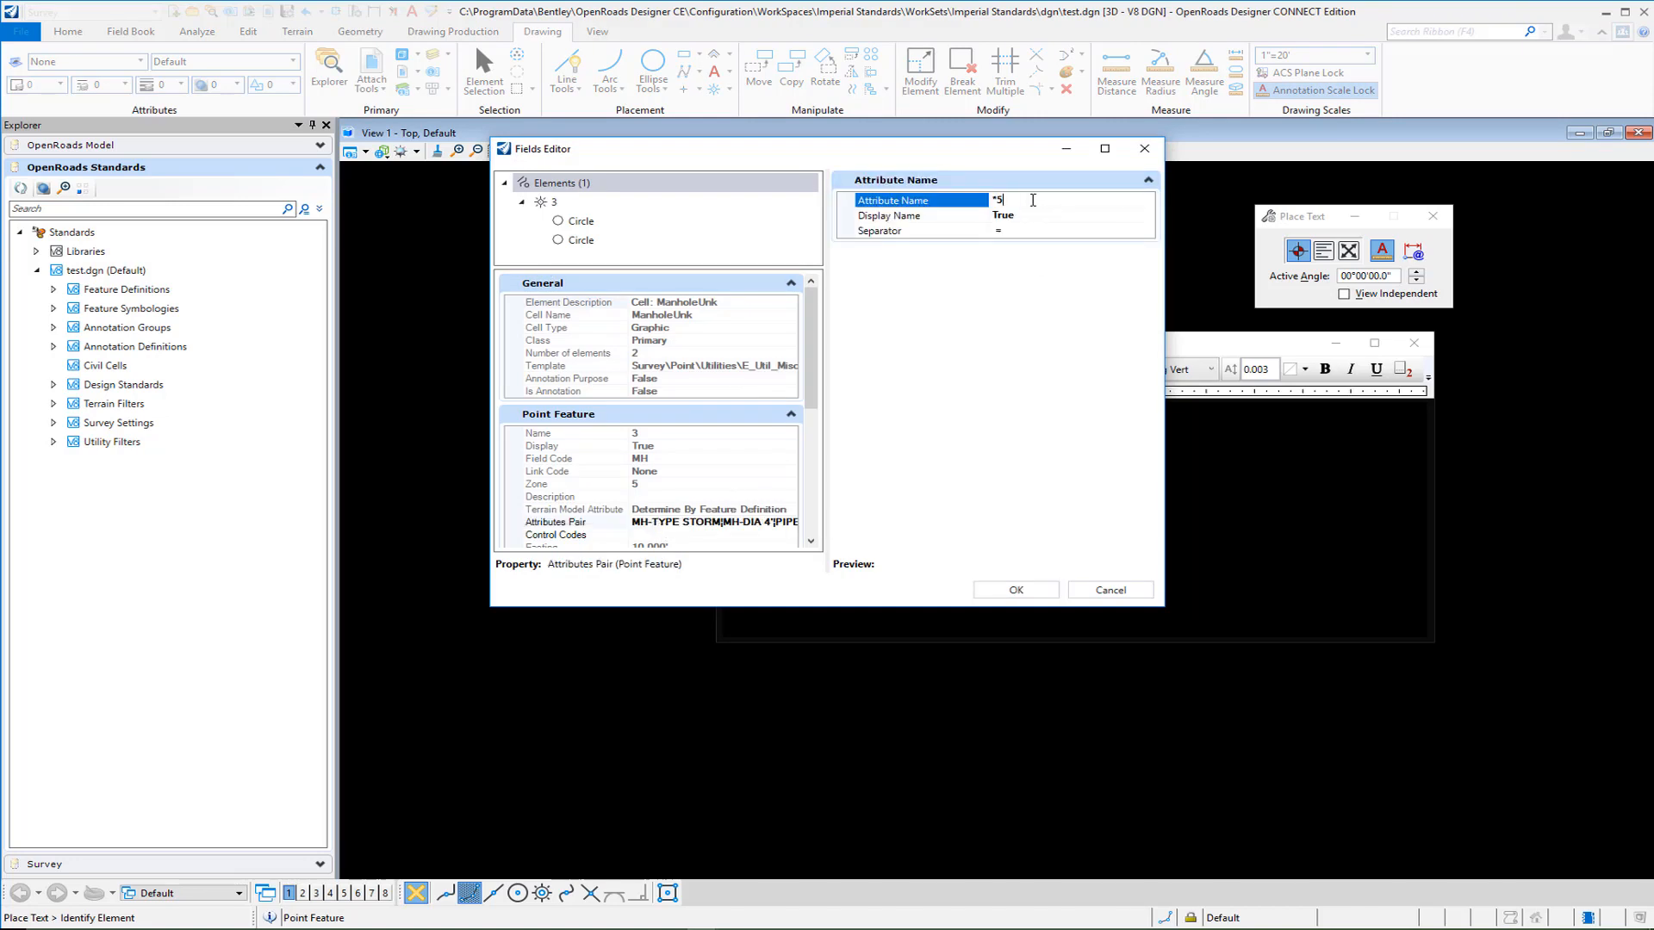
pyautogui.press('Return')
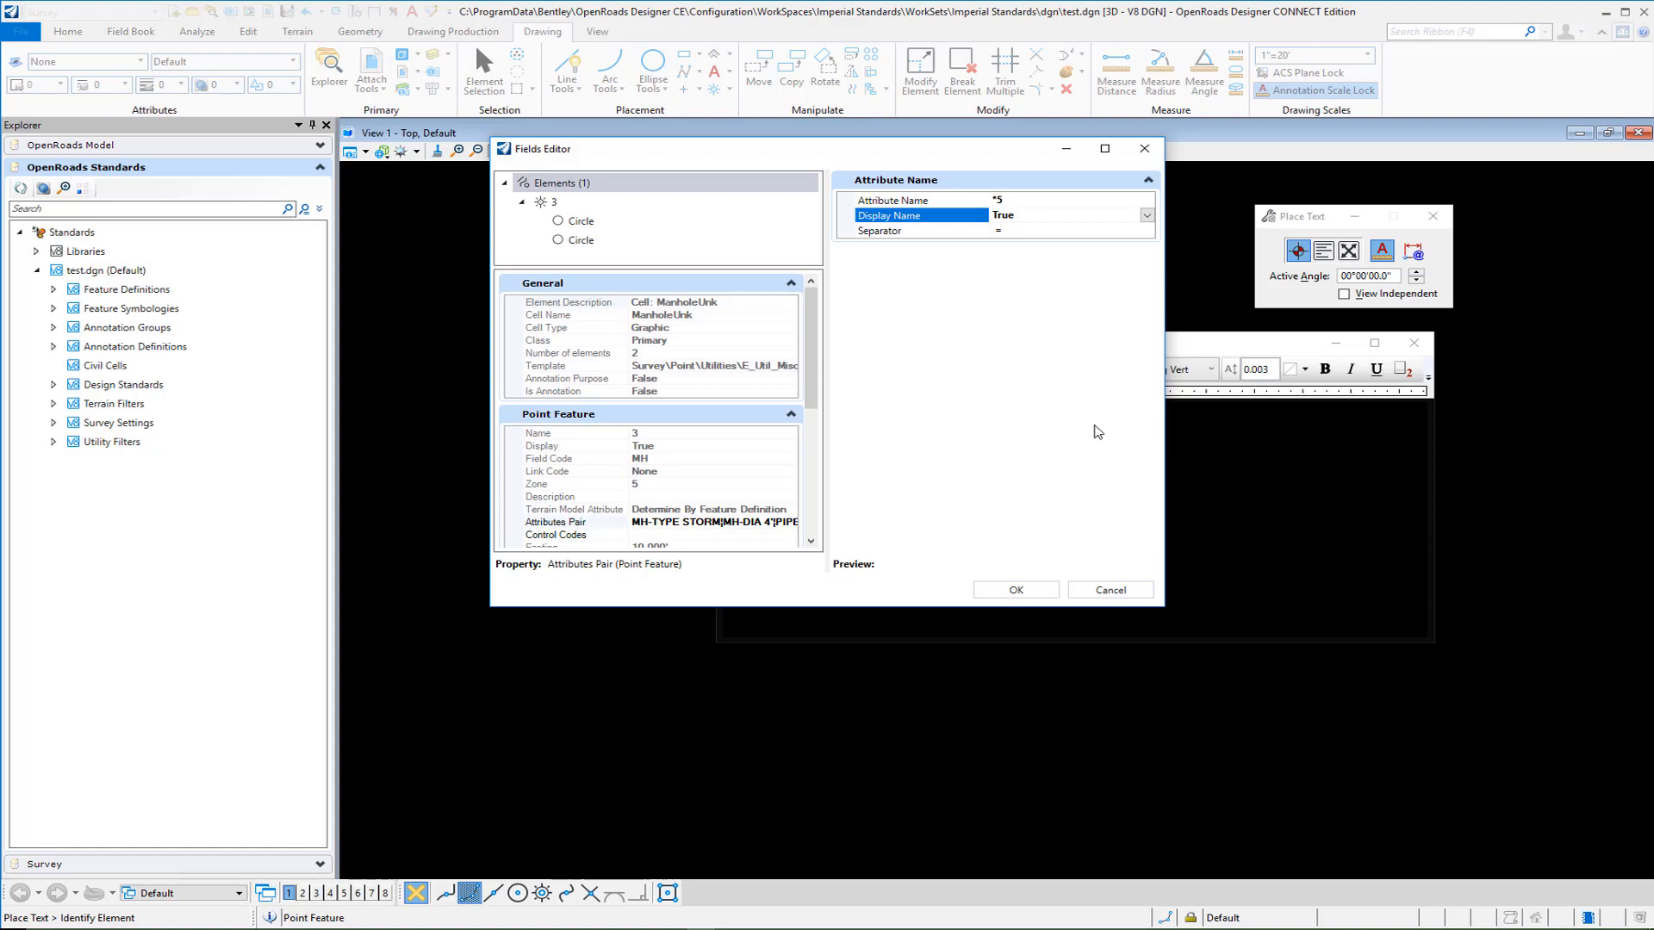
pyautogui.click(1015, 590)
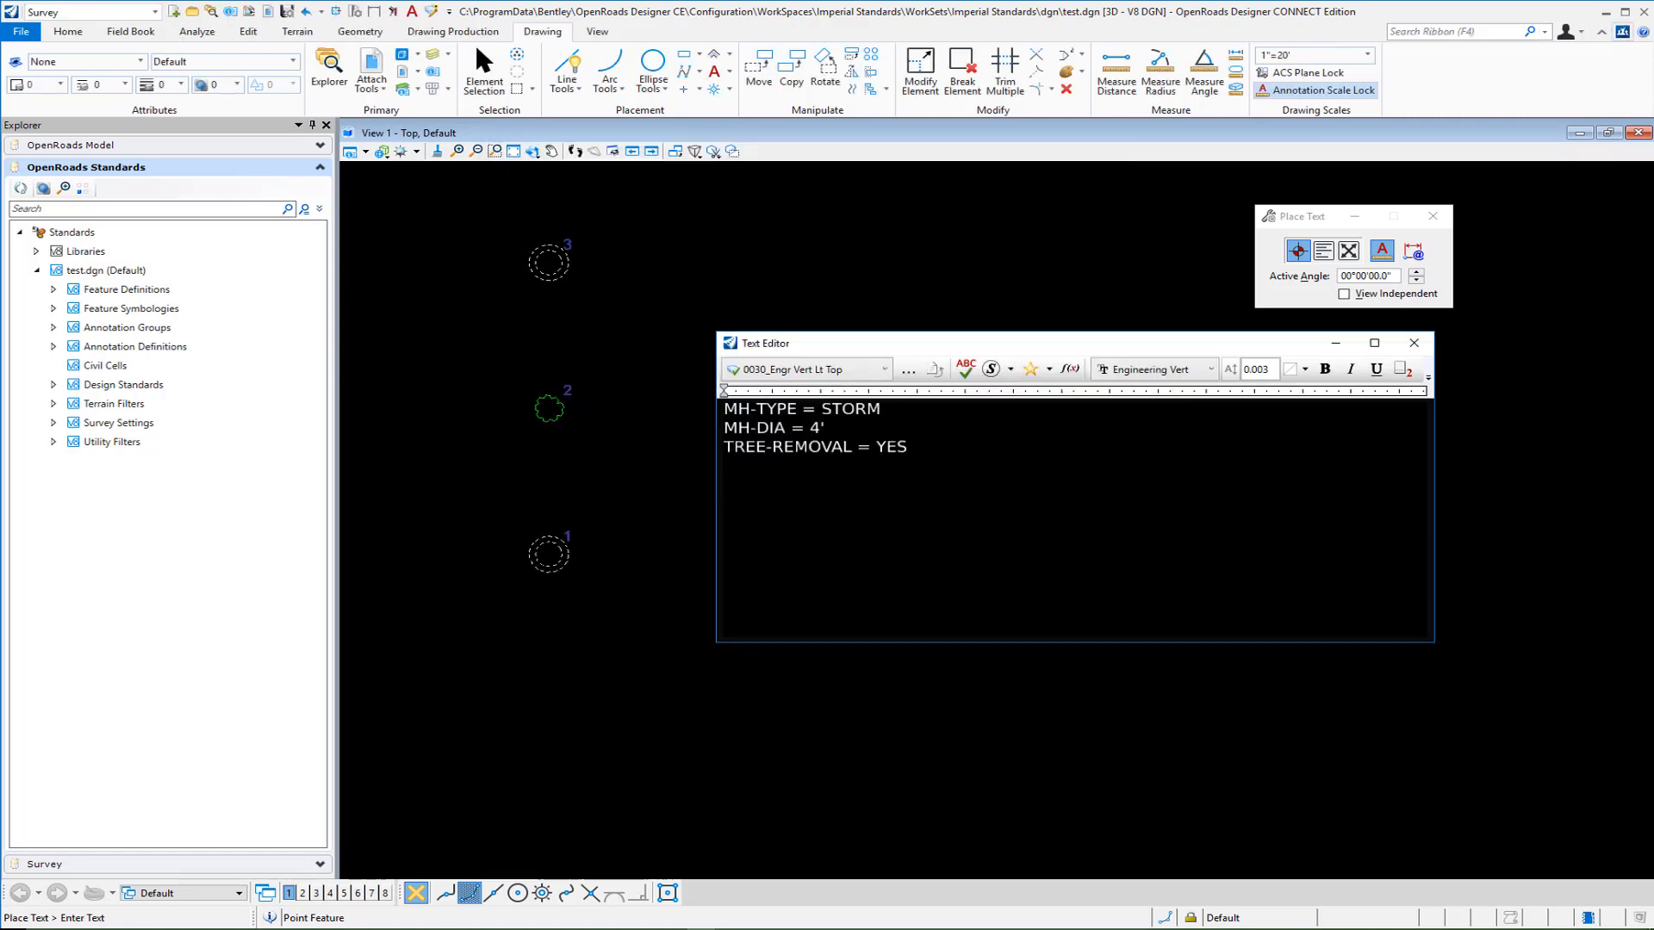
# Step: Save all five field lines in the text editor, including the blank ones, as a text favorite
pyautogui.hotkey('shift', 'Up')
pyautogui.hotkey('shift', 'Up')
pyautogui.hotkey('shift', 'Up')
pyautogui.hotkey('shift', 'Up')
pyautogui.rightClick(772, 413)
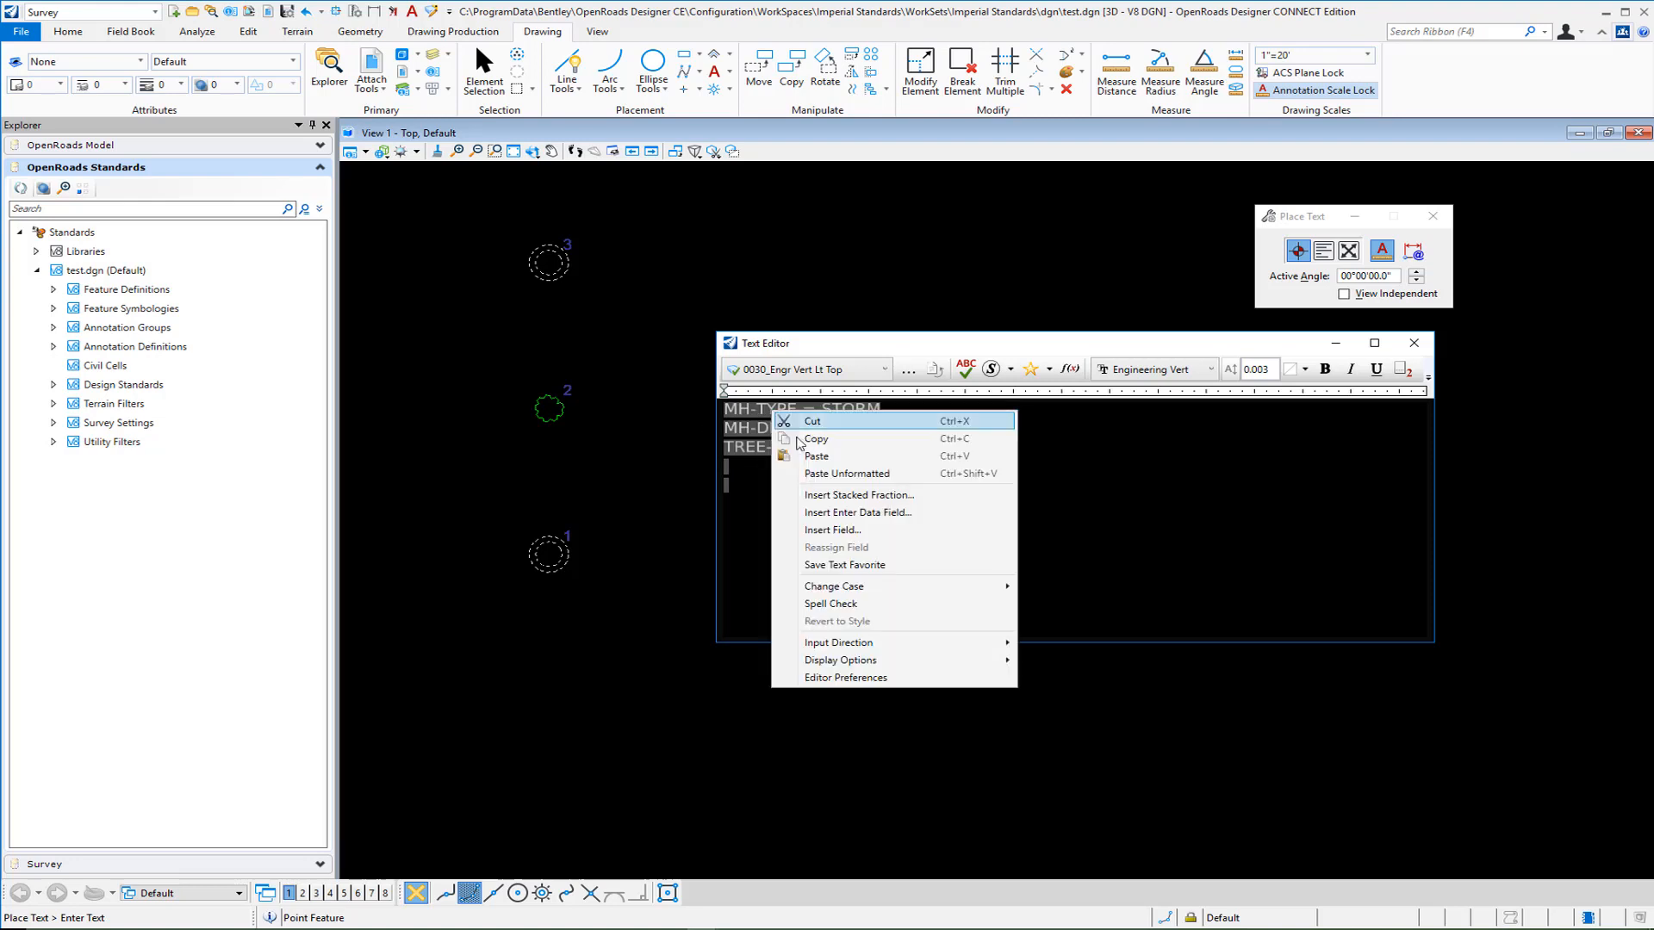
pyautogui.click(819, 566)
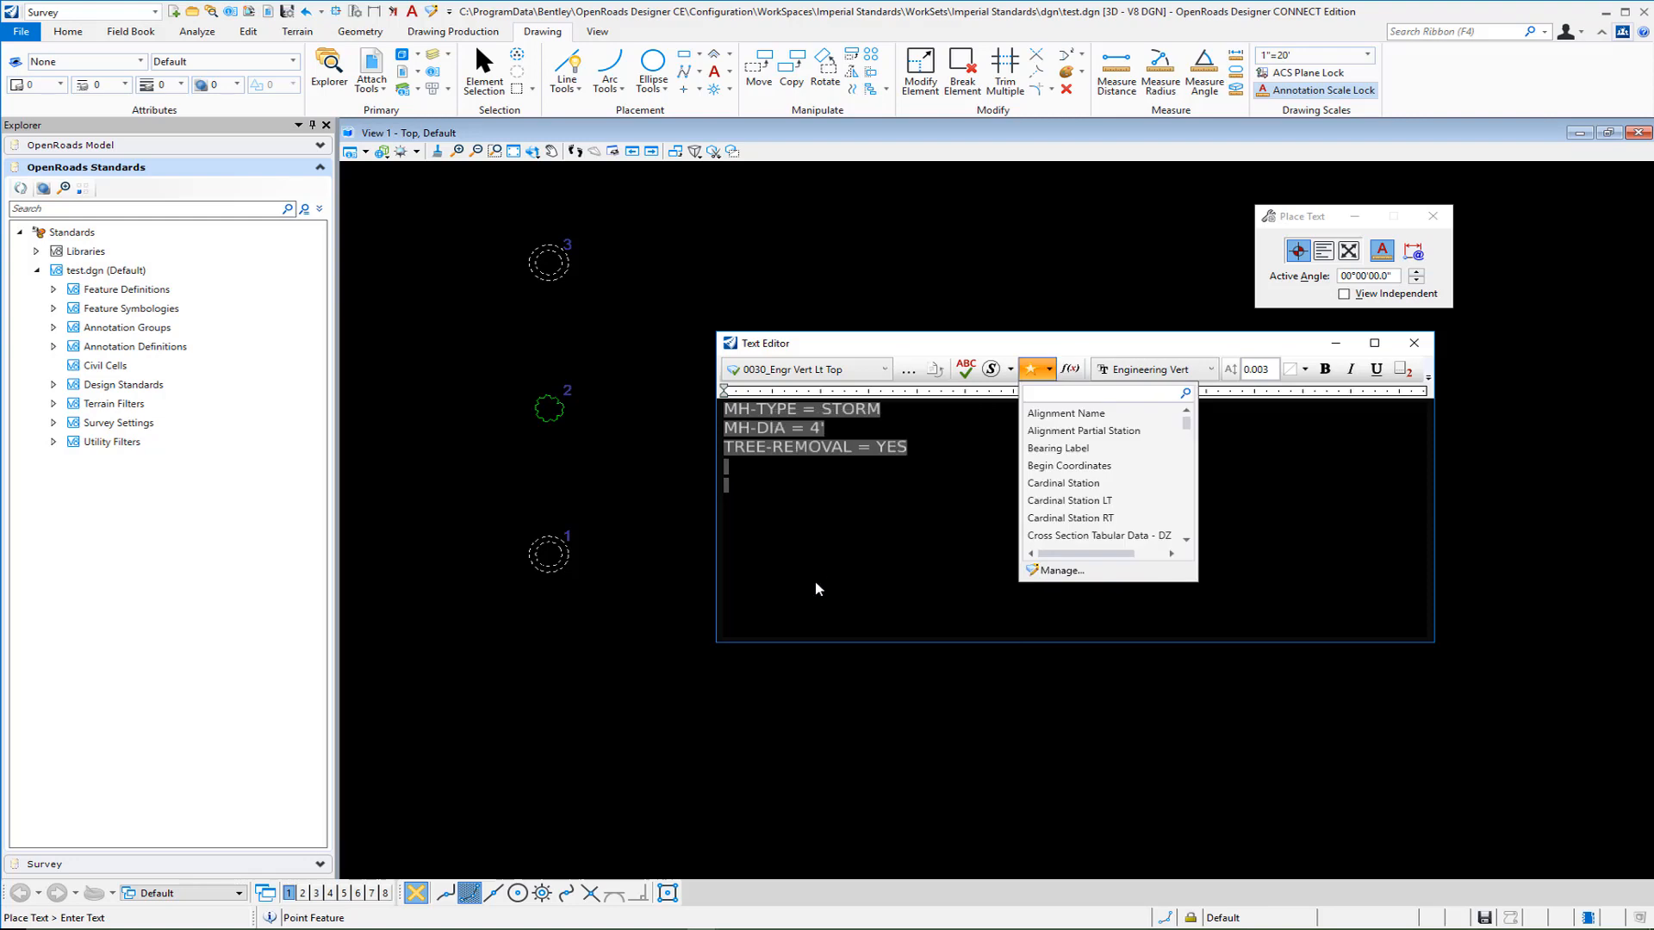
pyautogui.click(818, 589)
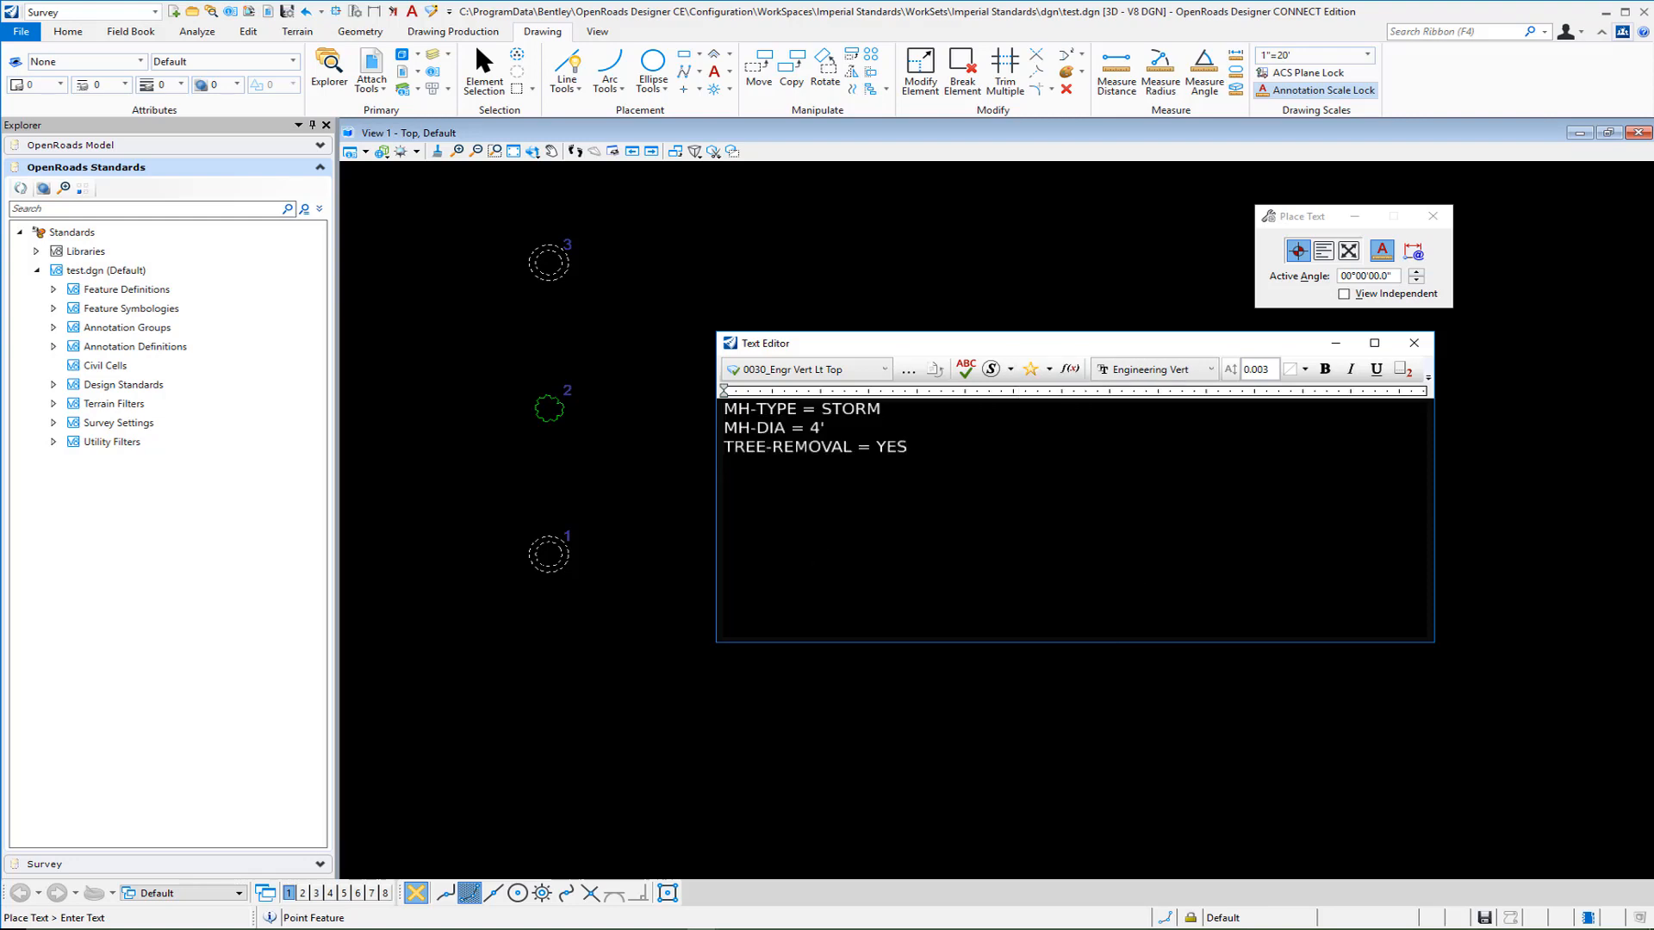
# Step: Rename the text favorite "MH-TYPE = ST" as "Survey Attribute Label" and close the text editor without placing the text
pyautogui.click(1050, 371)
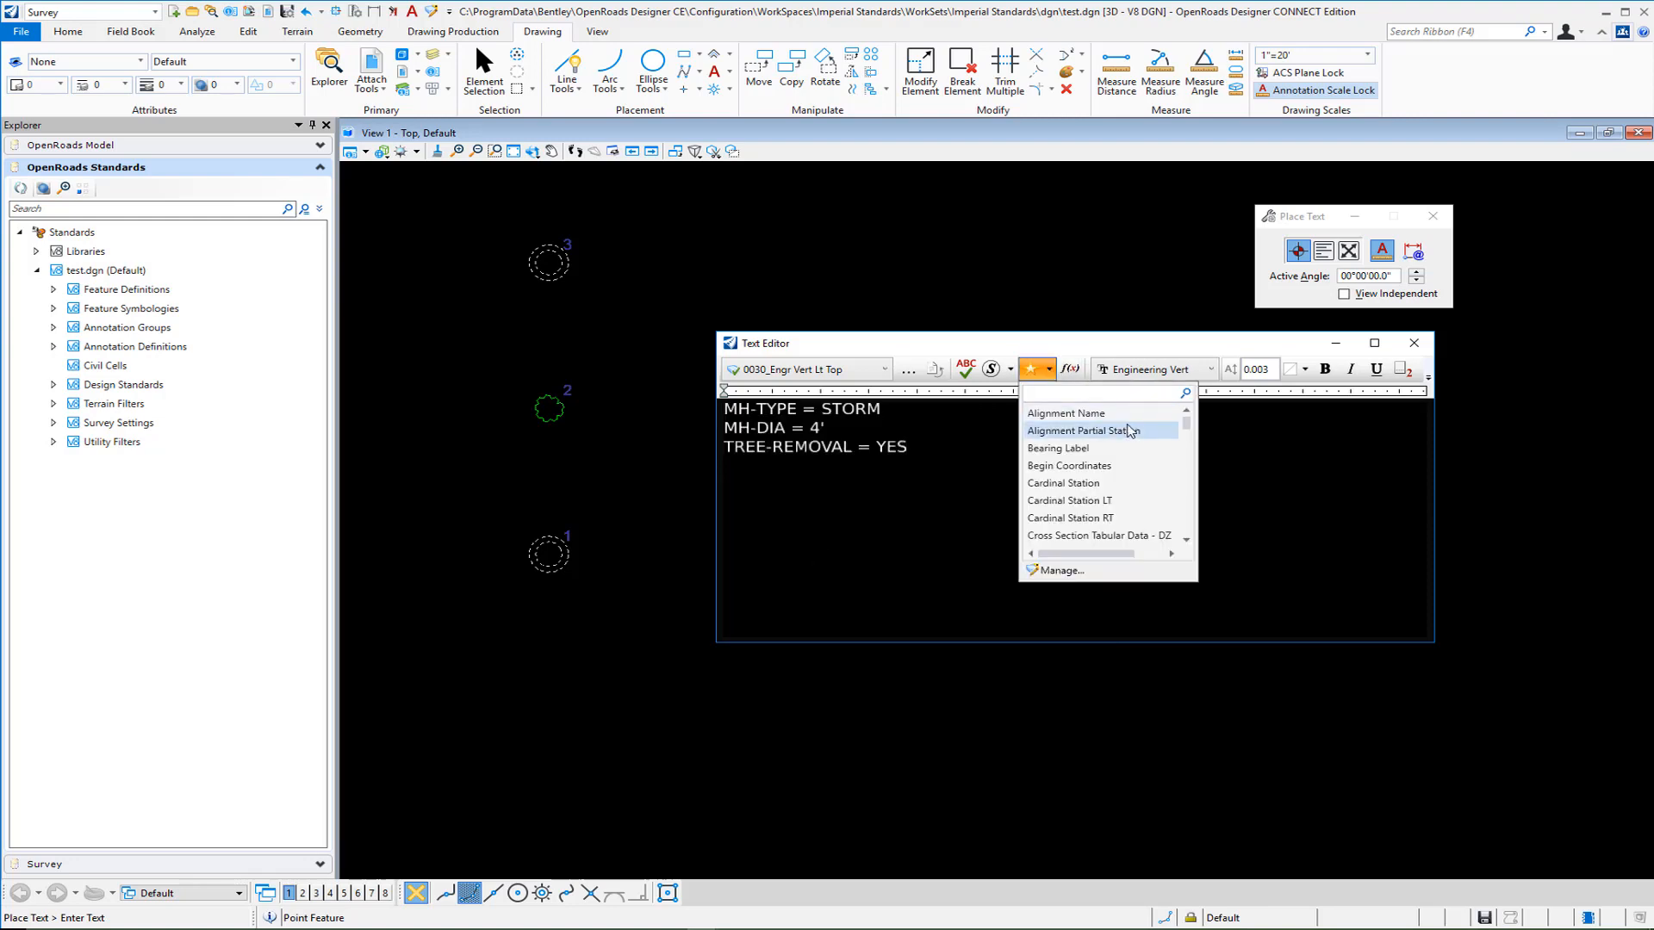
pyautogui.scroll(-7, 1131, 431)
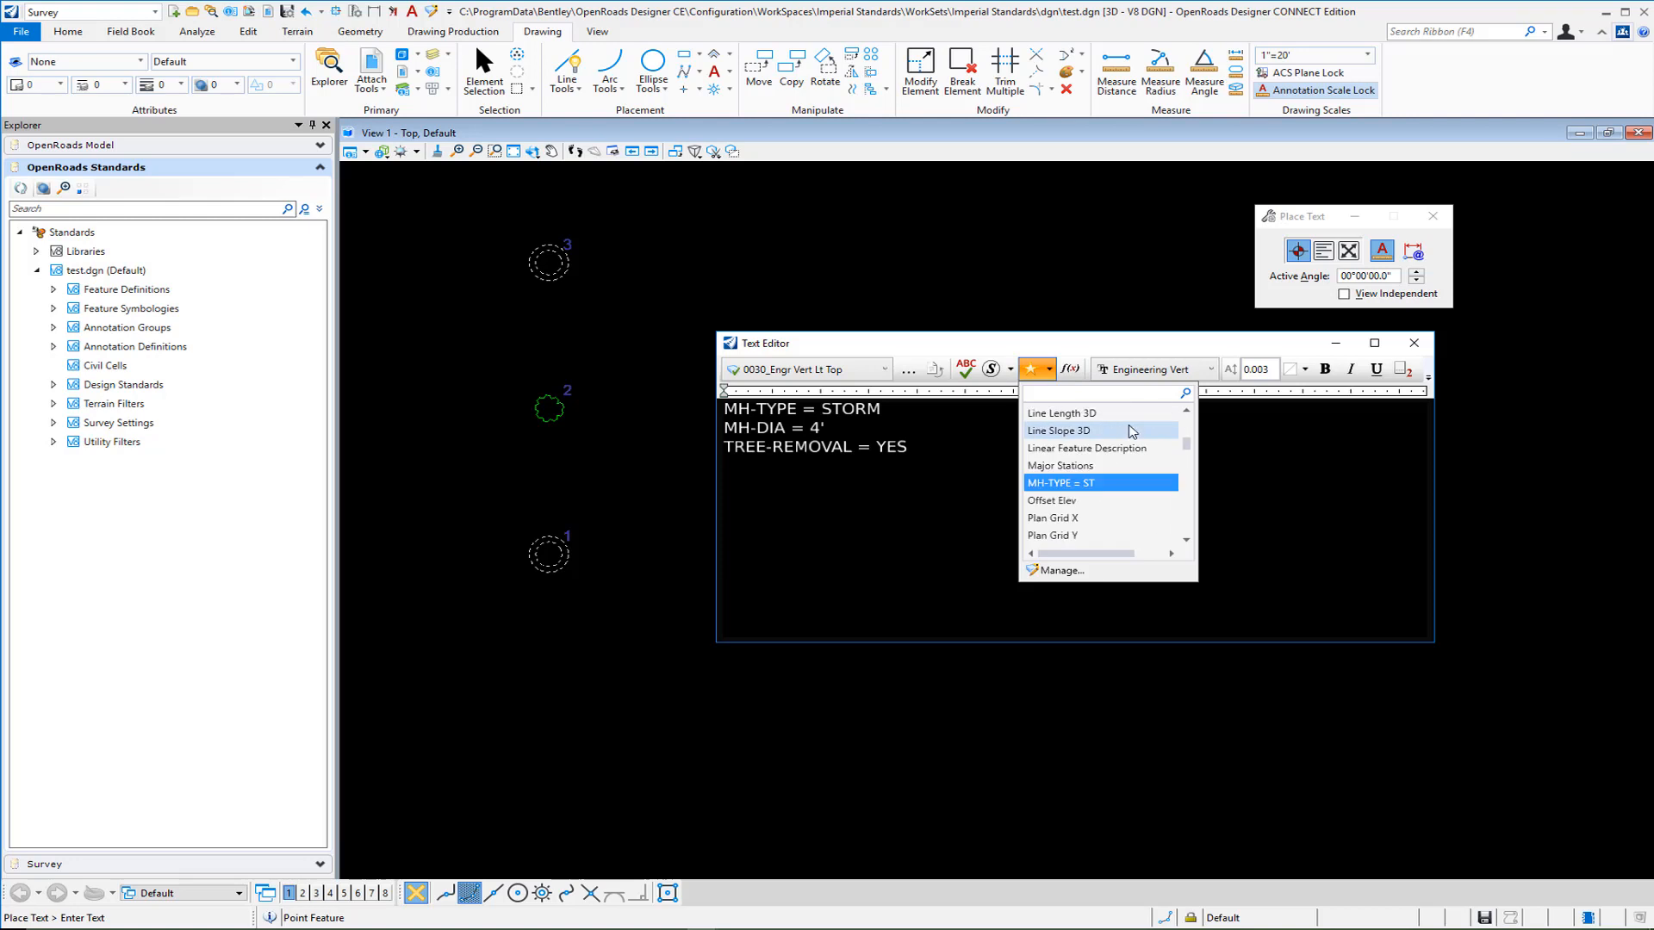
pyautogui.rightClick(1092, 483)
pyautogui.click(1112, 496)
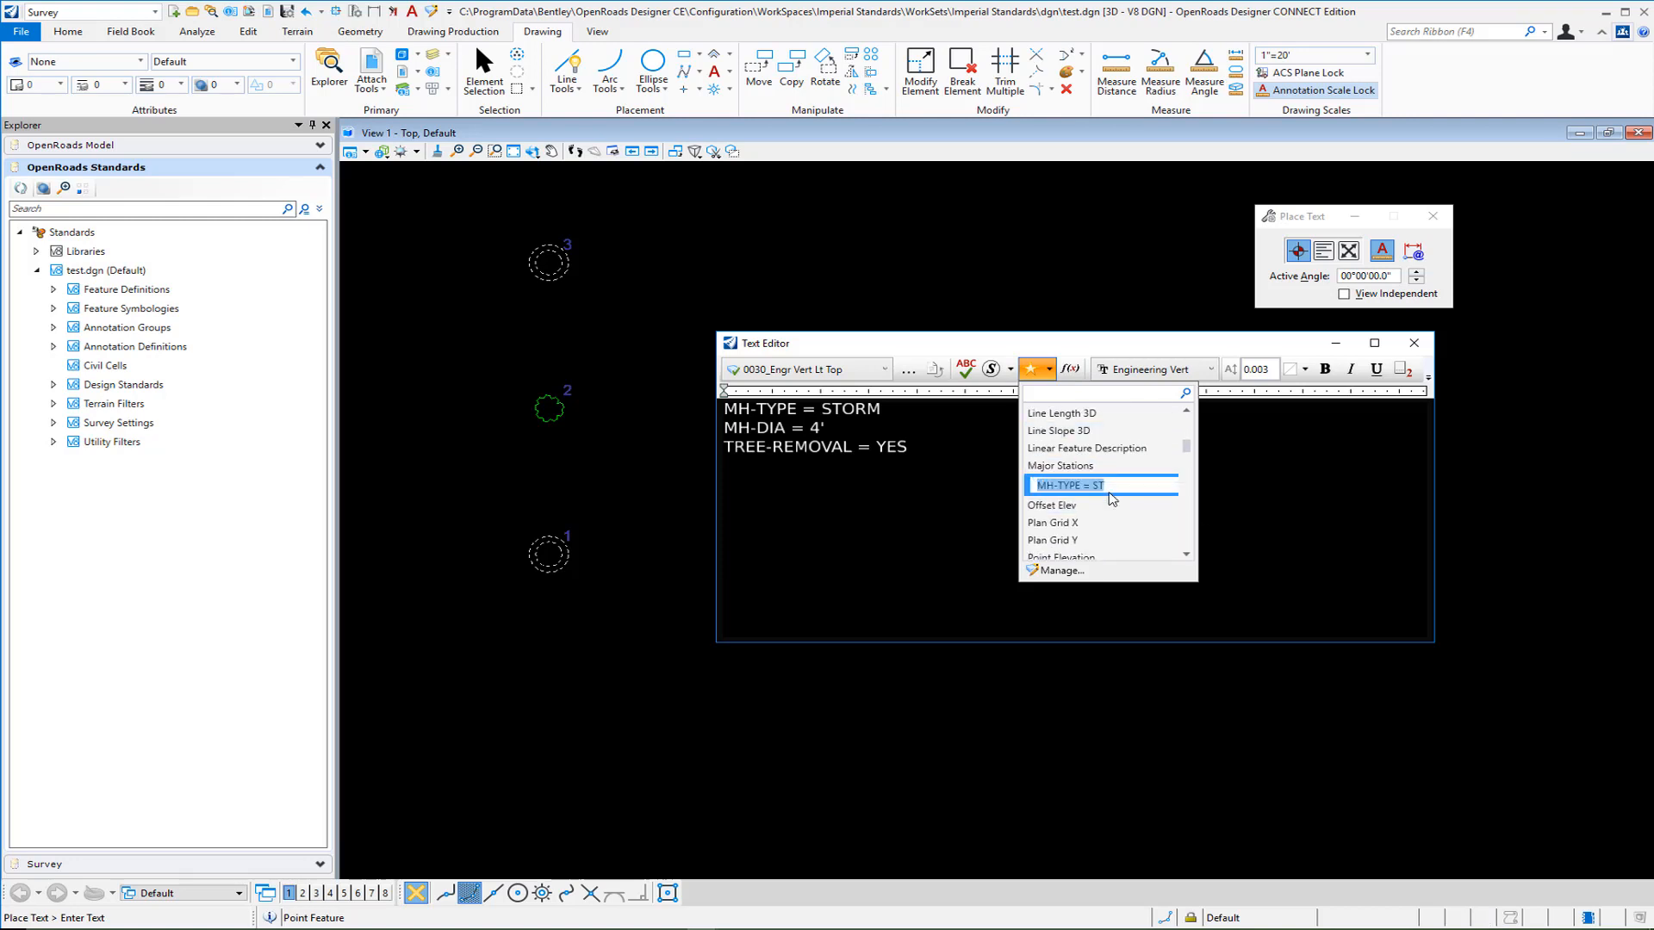
pyautogui.write('Survey Attribute Label')
pyautogui.press('Return')
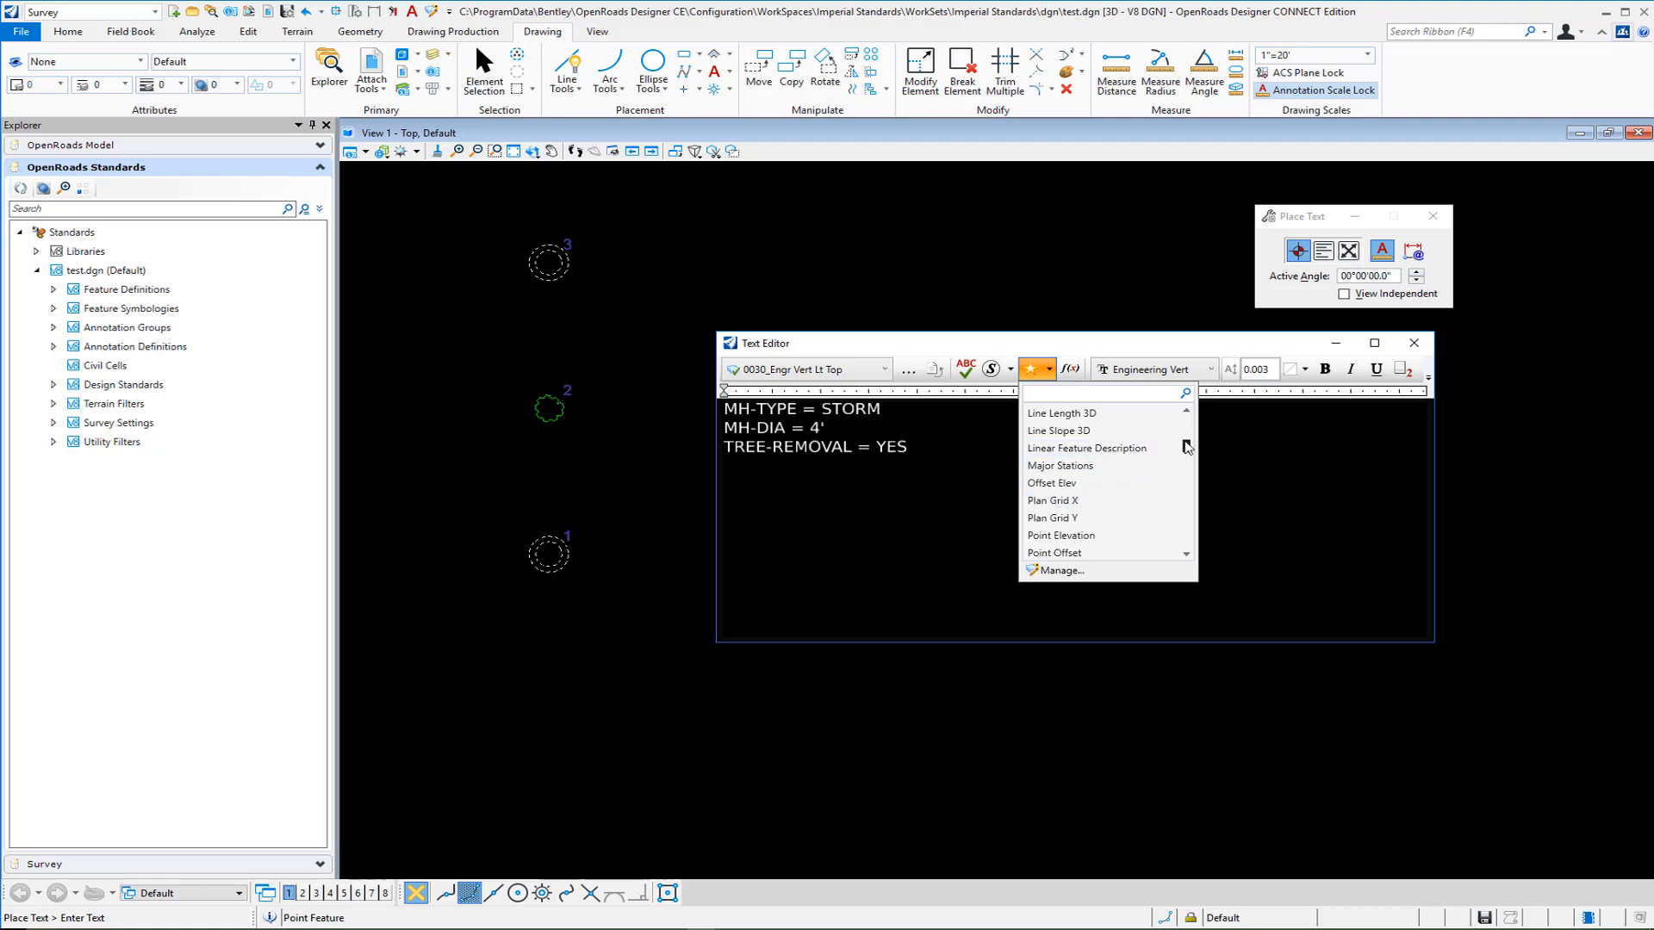
pyautogui.moveTo(1187, 448); pyautogui.dragTo(1197, 508)
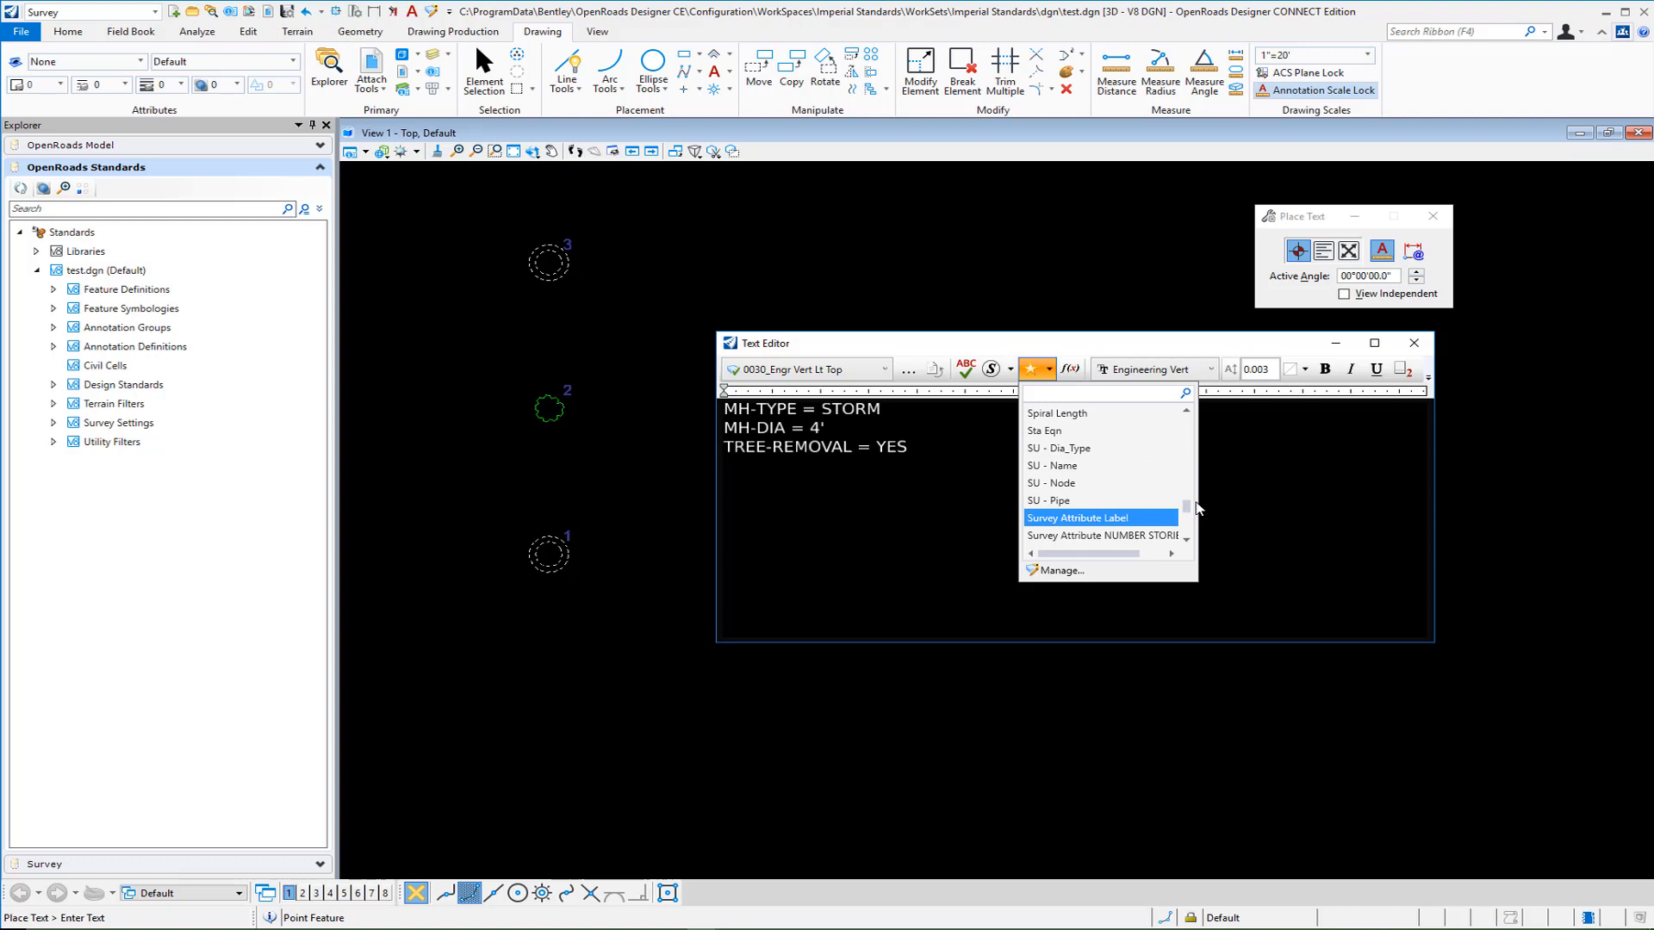
pyautogui.click(1413, 343)
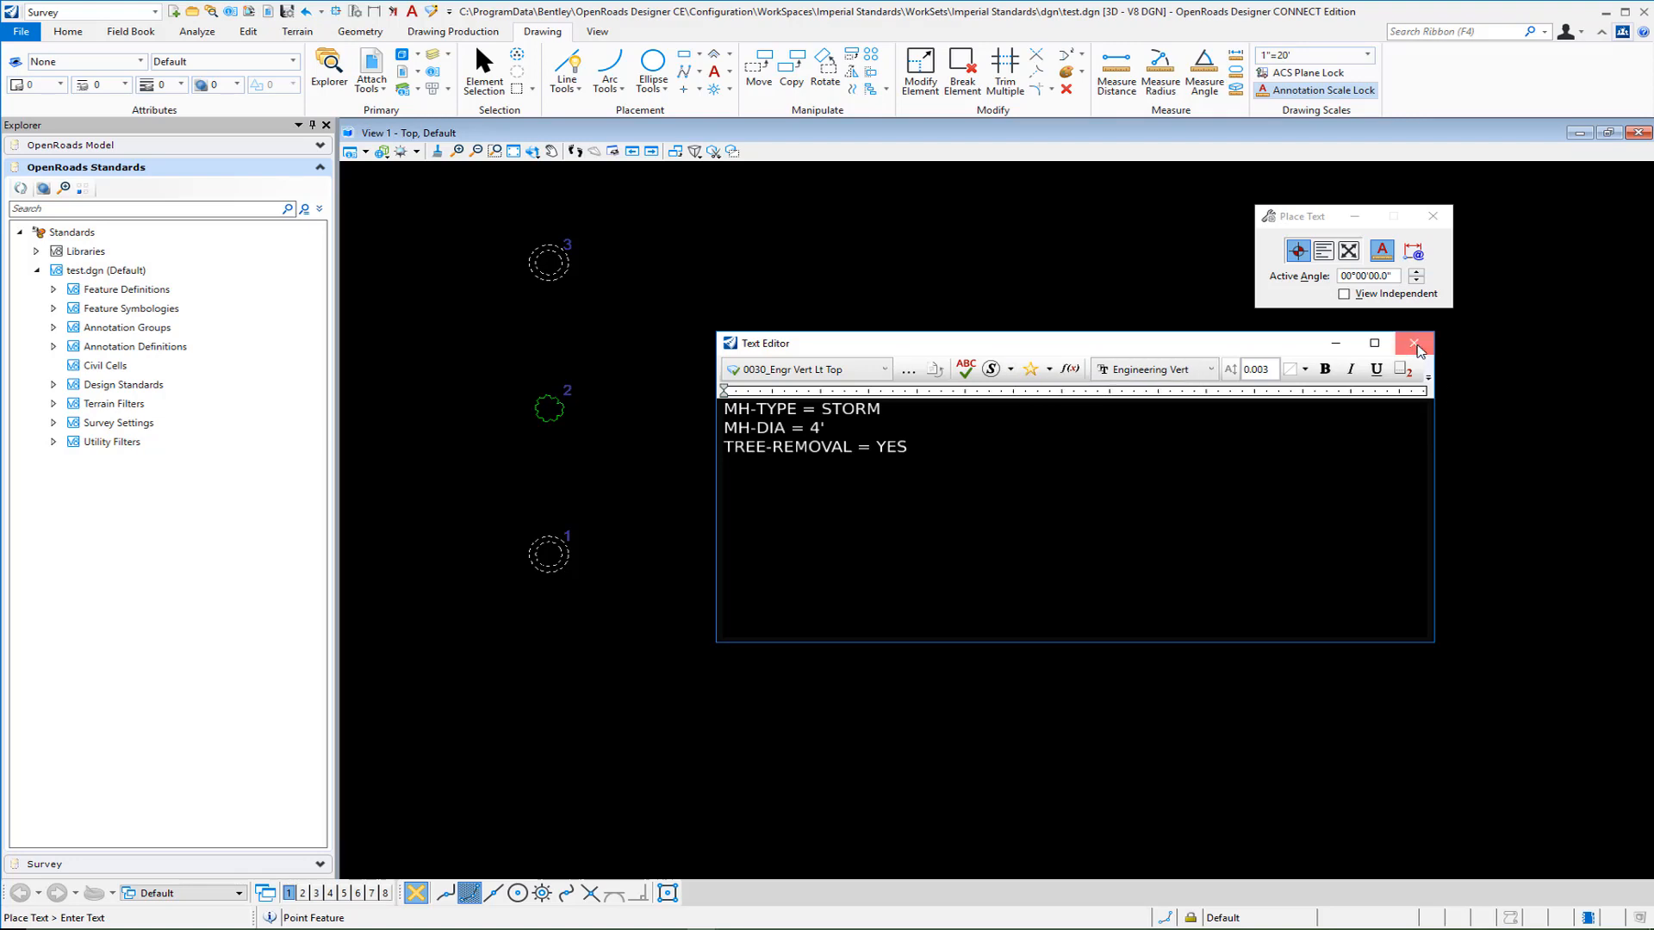
pyautogui.click(1414, 343)
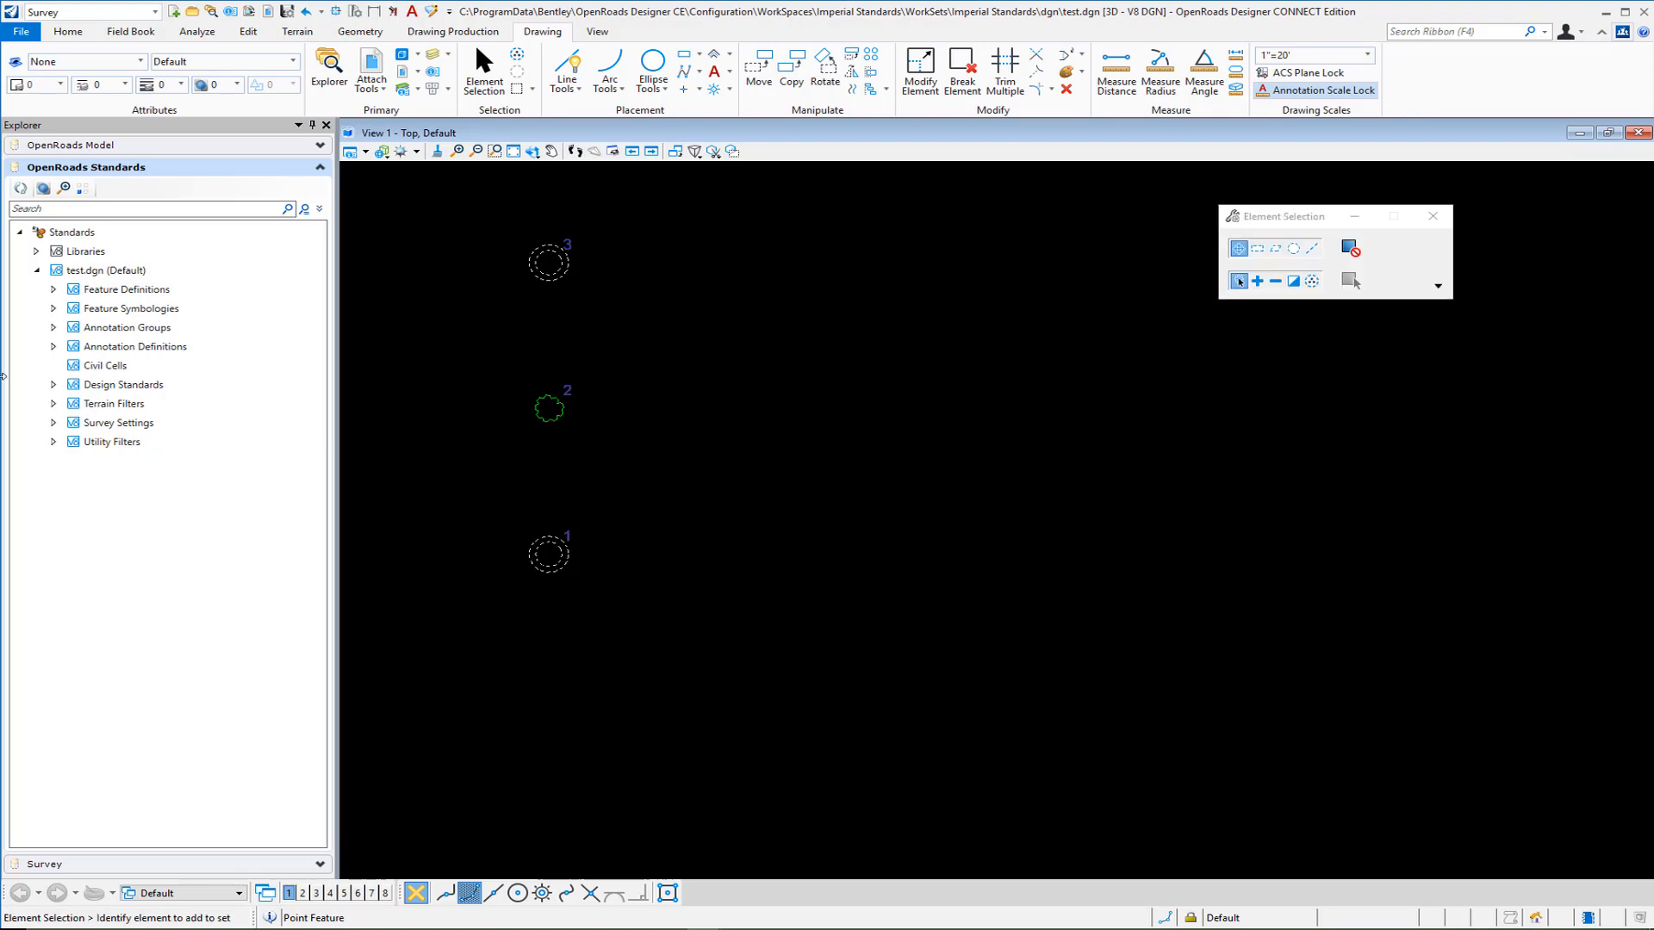
# Step: Open the annotation manager for the Survey Attributes Label group under test.dgn's Plan point survey annotation groups
pyautogui.click(53, 328)
pyautogui.click(71, 346)
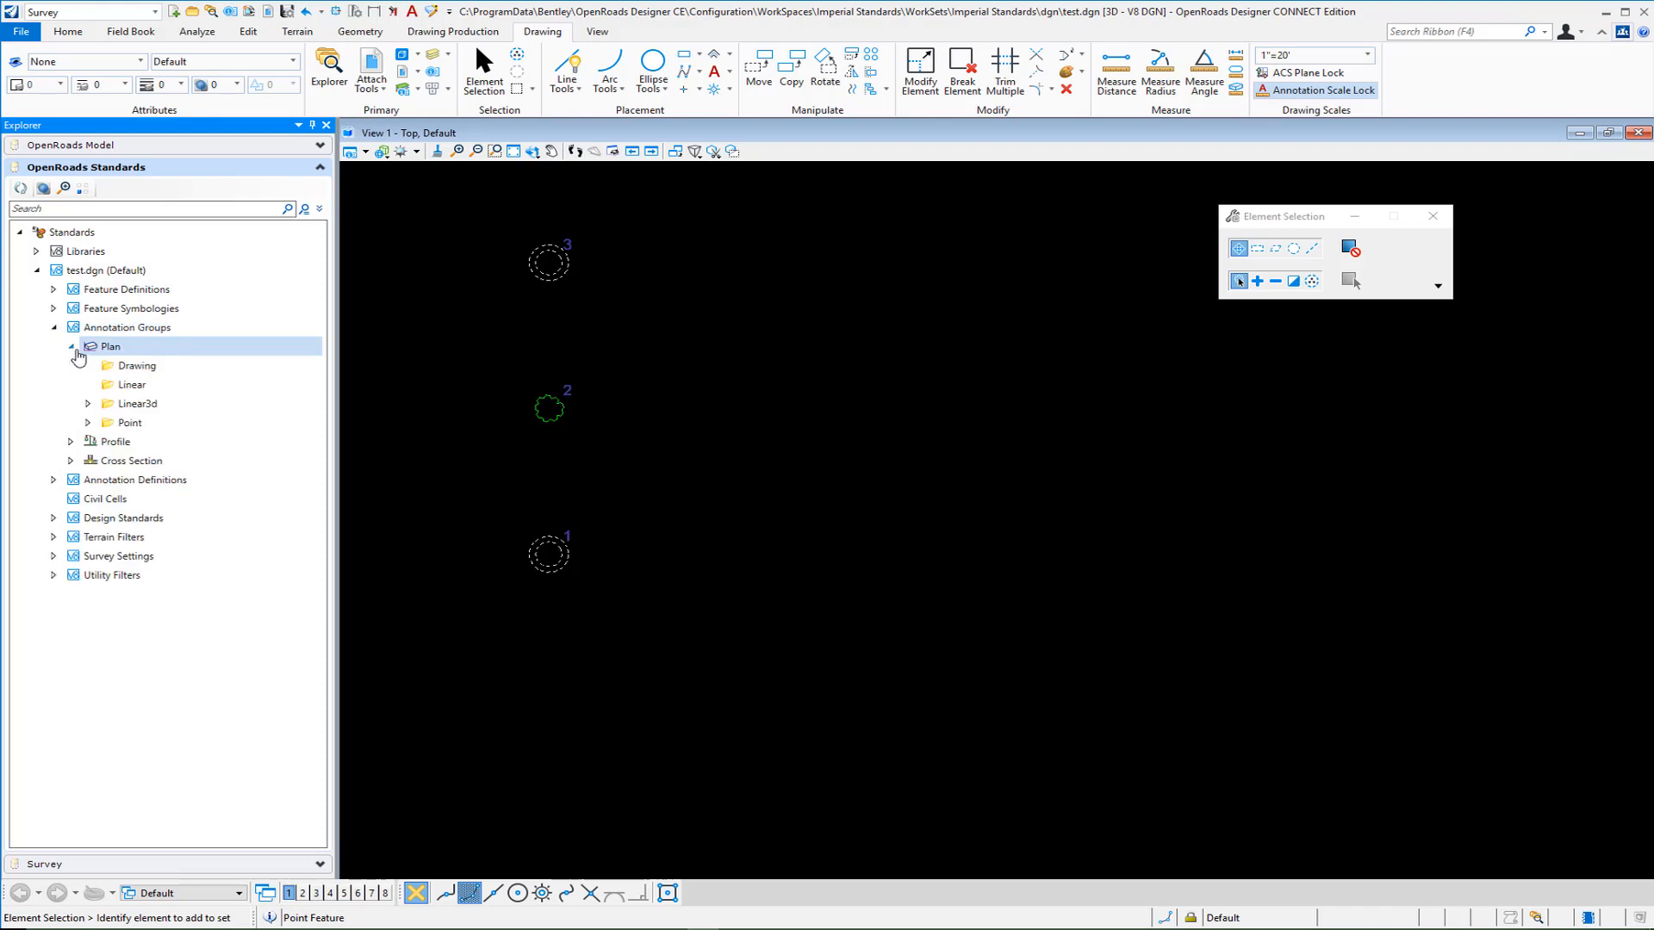
pyautogui.click(88, 423)
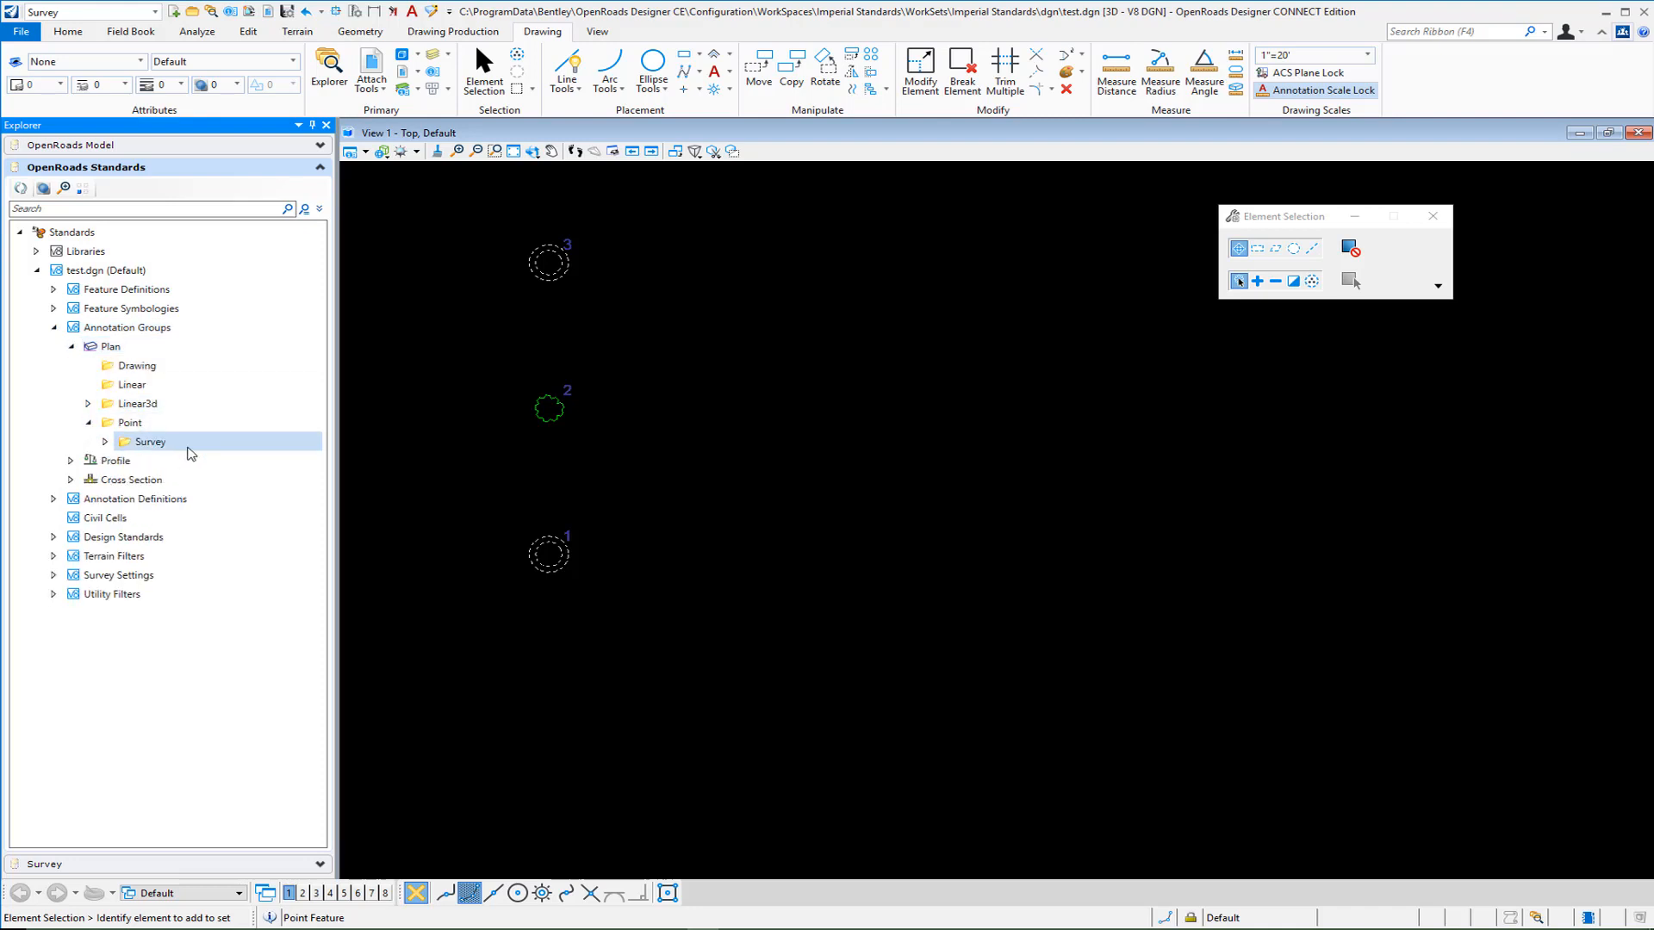
pyautogui.click(105, 442)
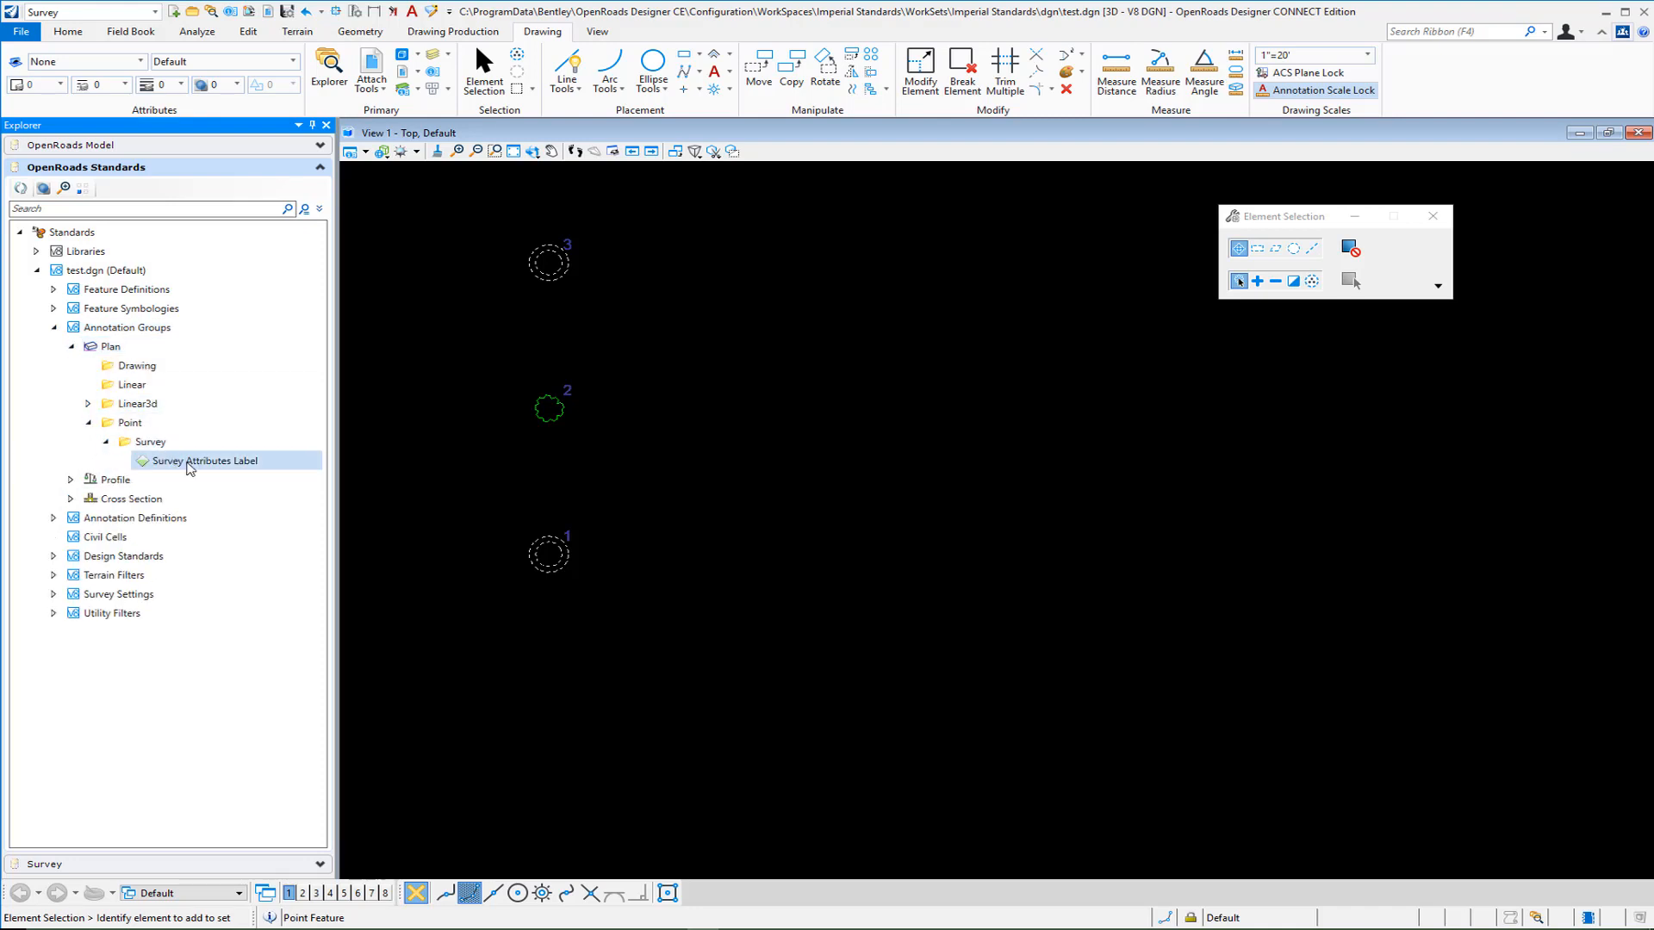
pyautogui.rightClick(193, 468)
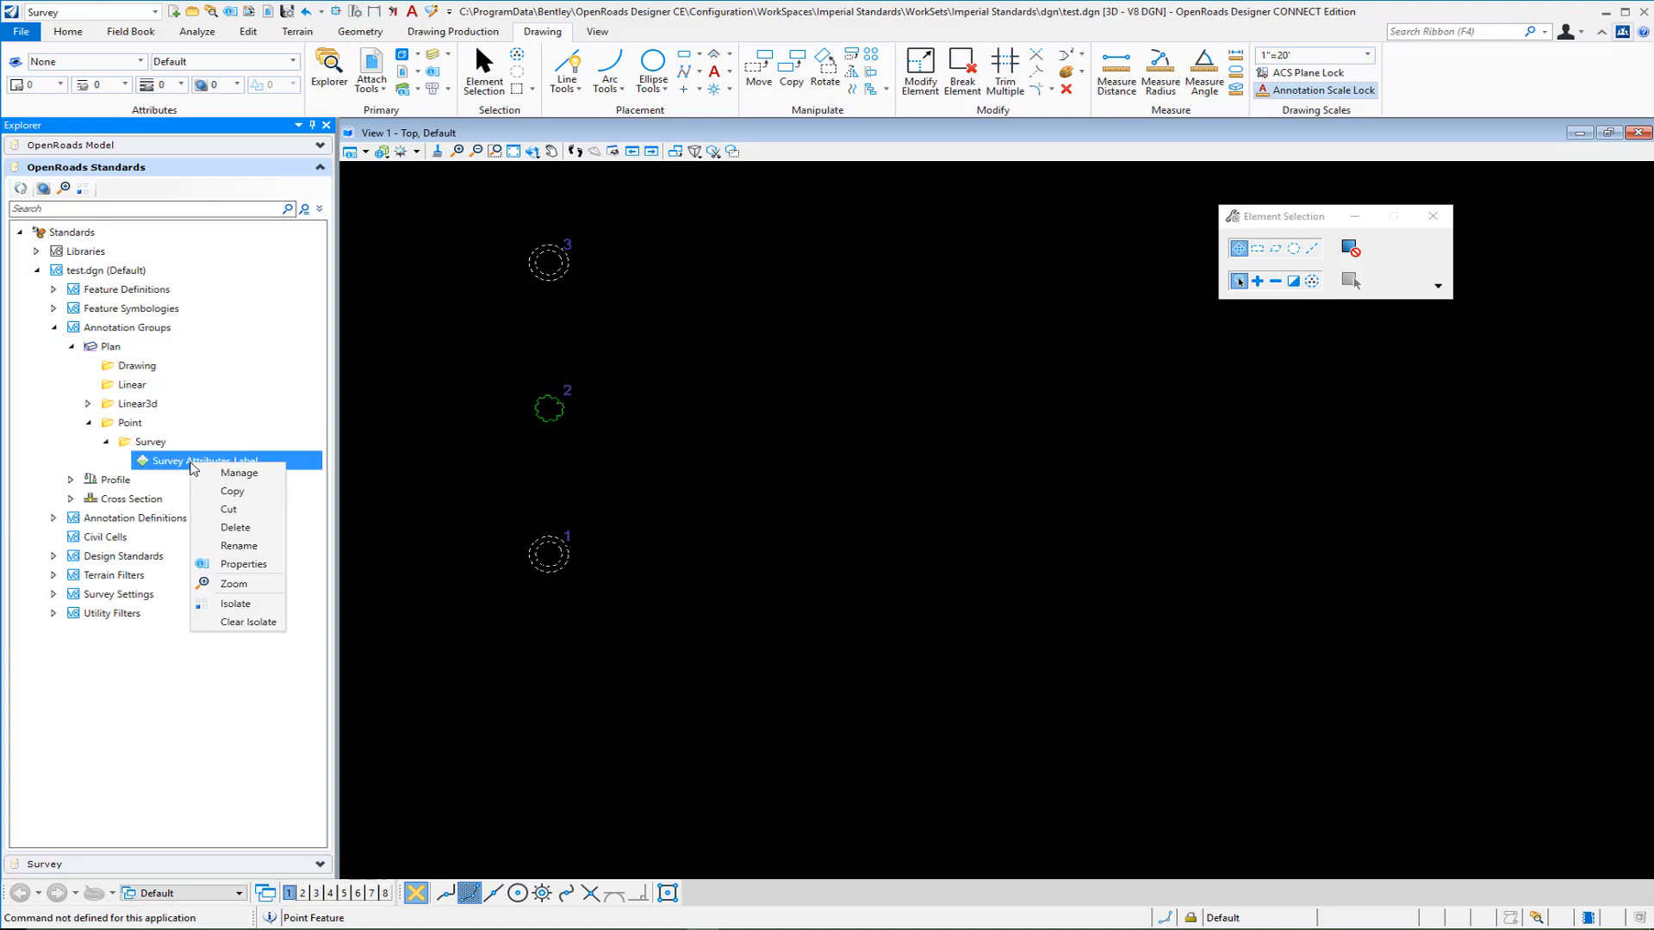
pyautogui.click(229, 474)
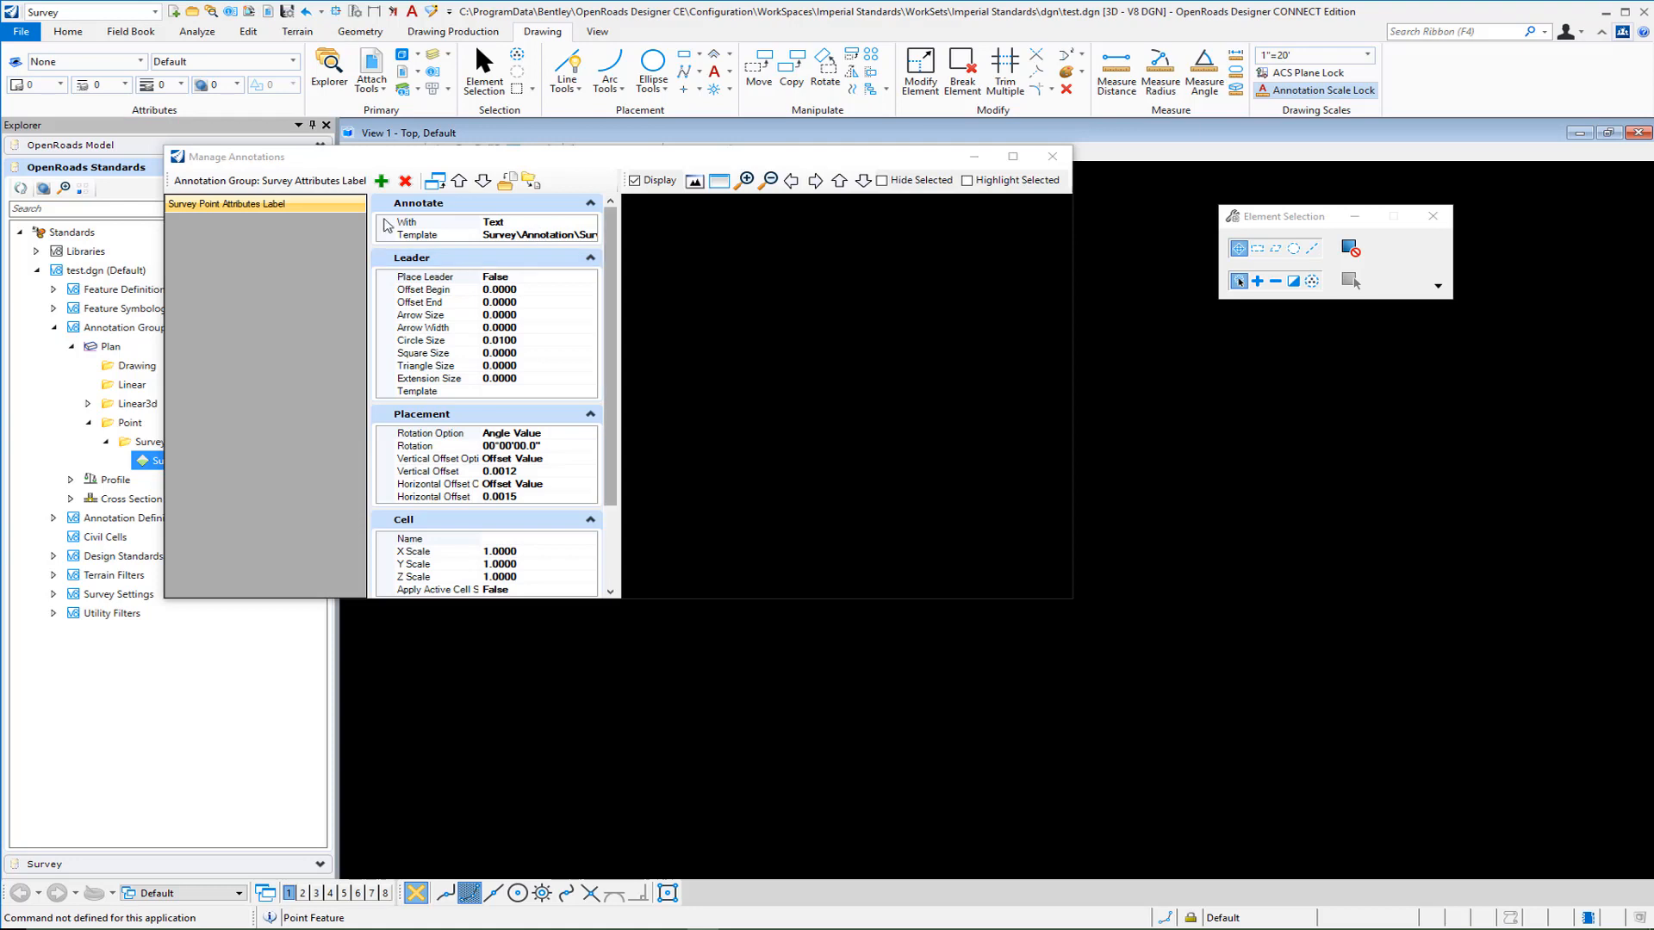
# Step: Set the Survey Point Attributes Label's text favorite to Survey Attribute Label from test.dgn and close the annotation manager
pyautogui.moveTo(615, 255); pyautogui.dragTo(634, 391)
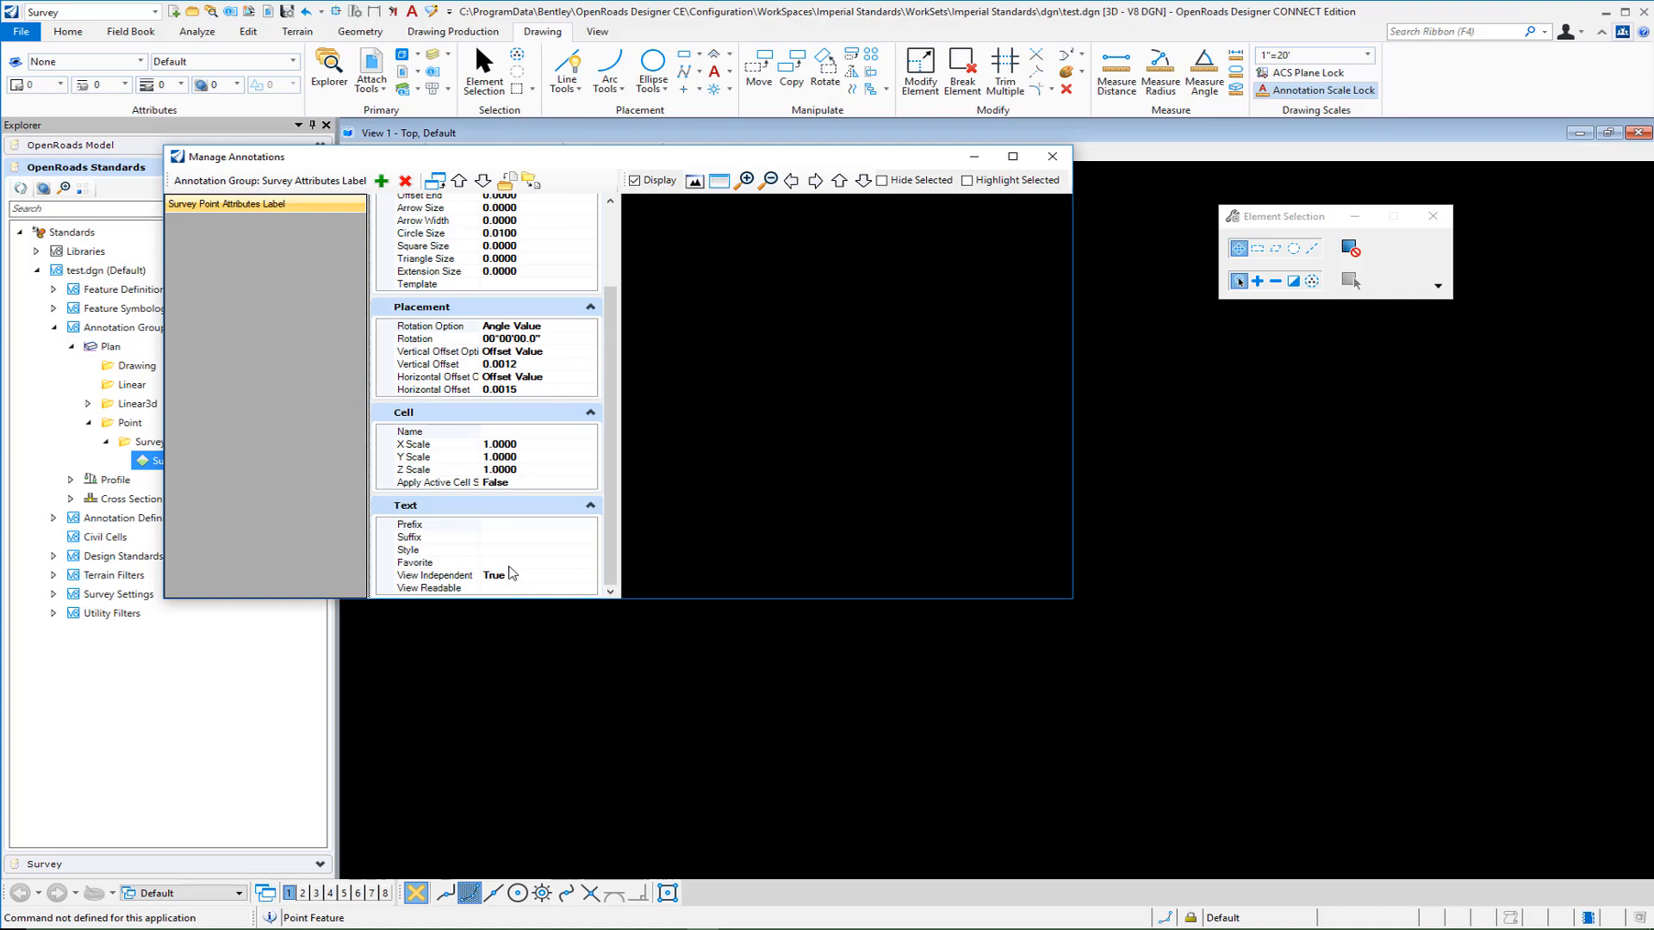
pyautogui.click(564, 562)
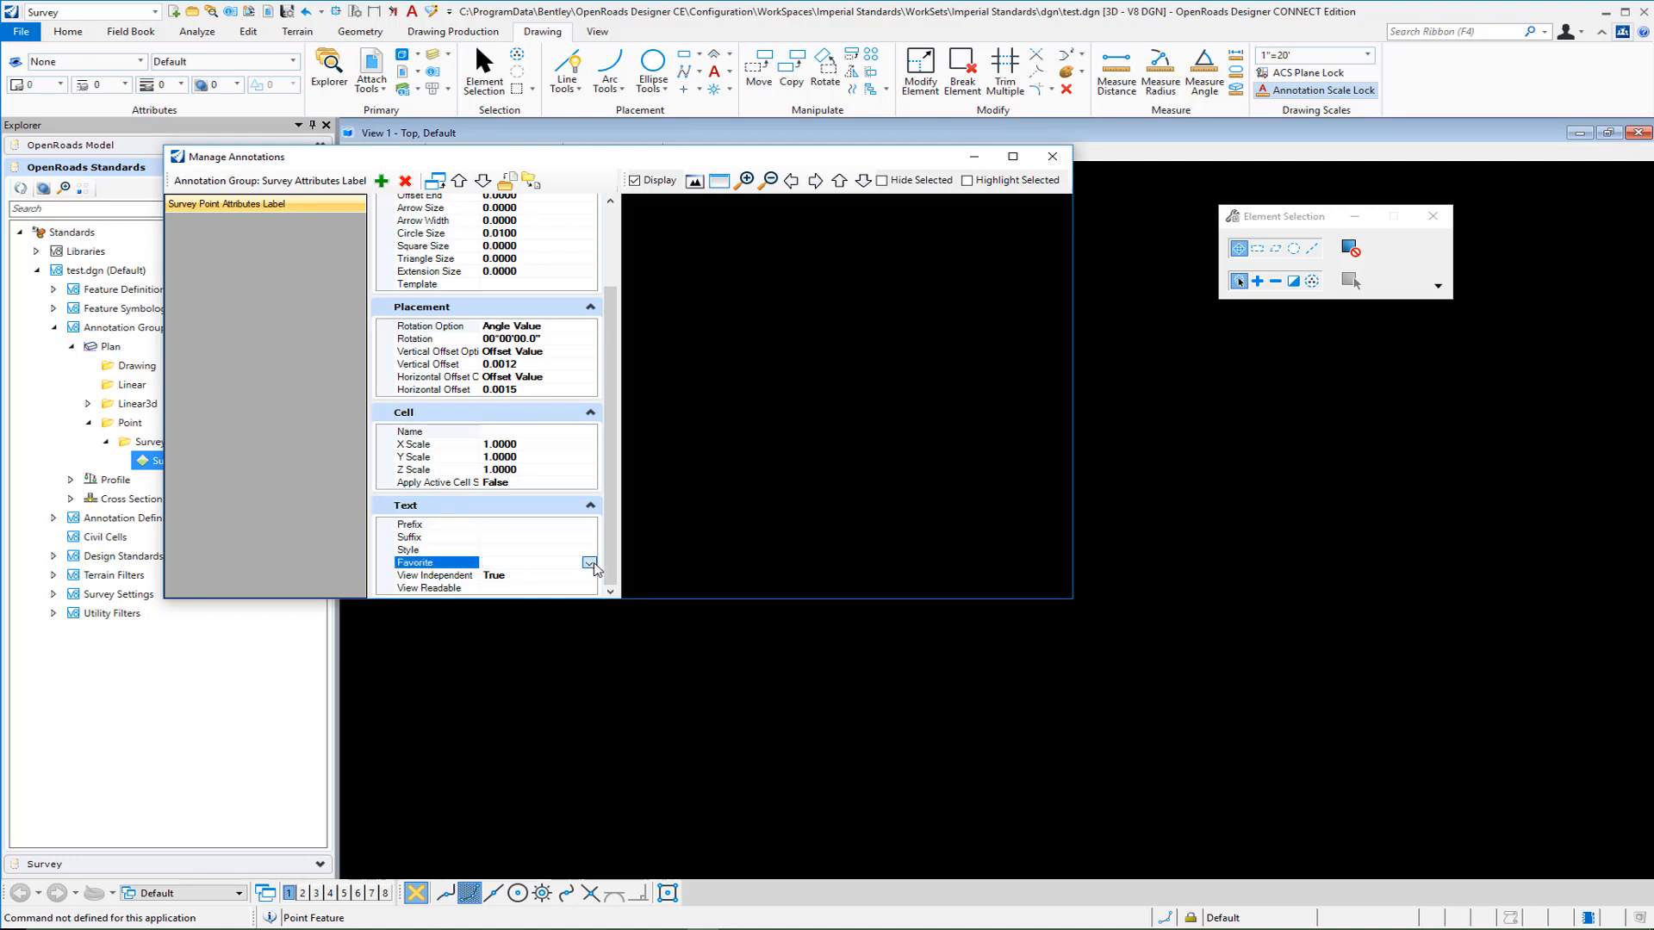
pyautogui.click(591, 565)
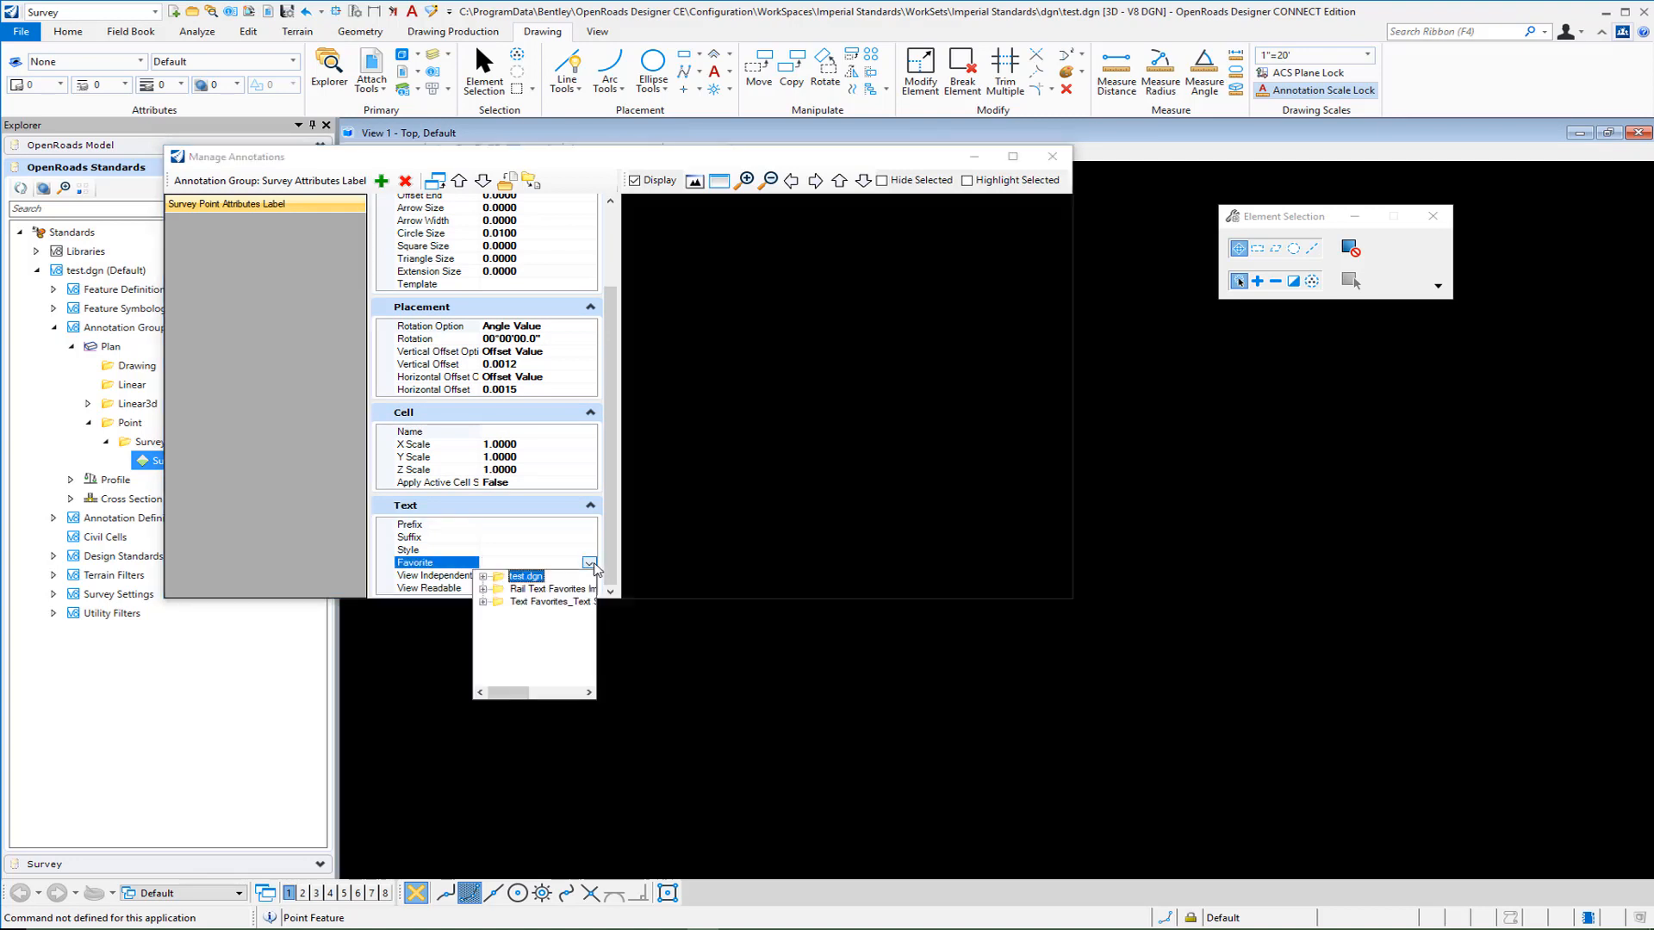
pyautogui.click(484, 577)
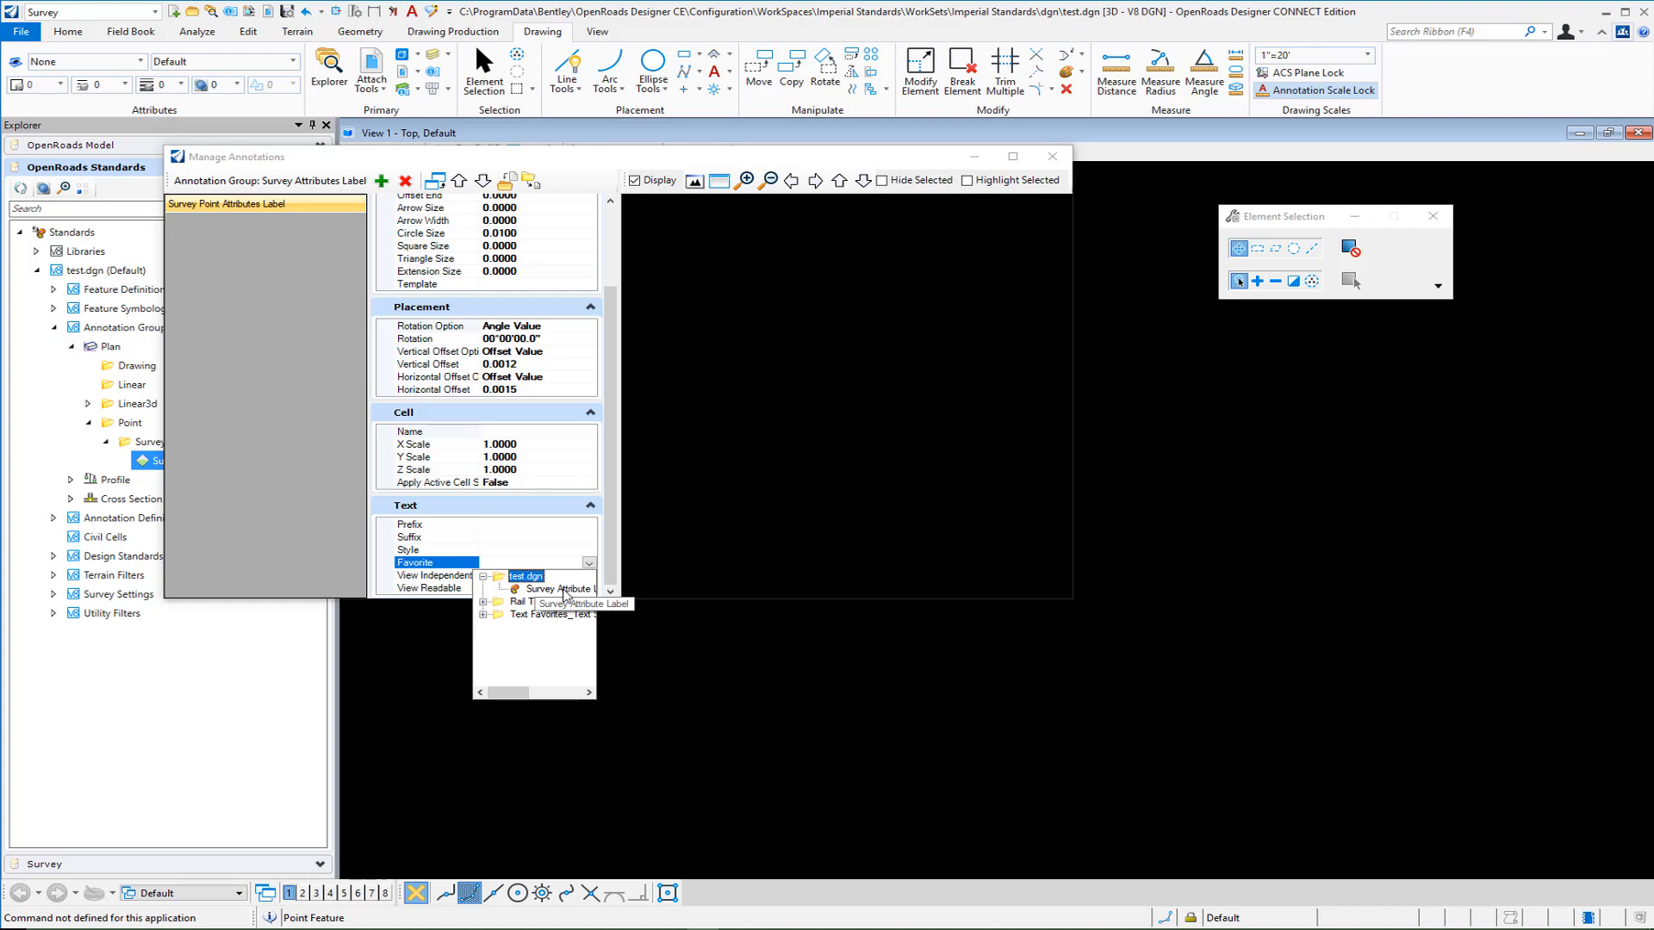
pyautogui.click(560, 589)
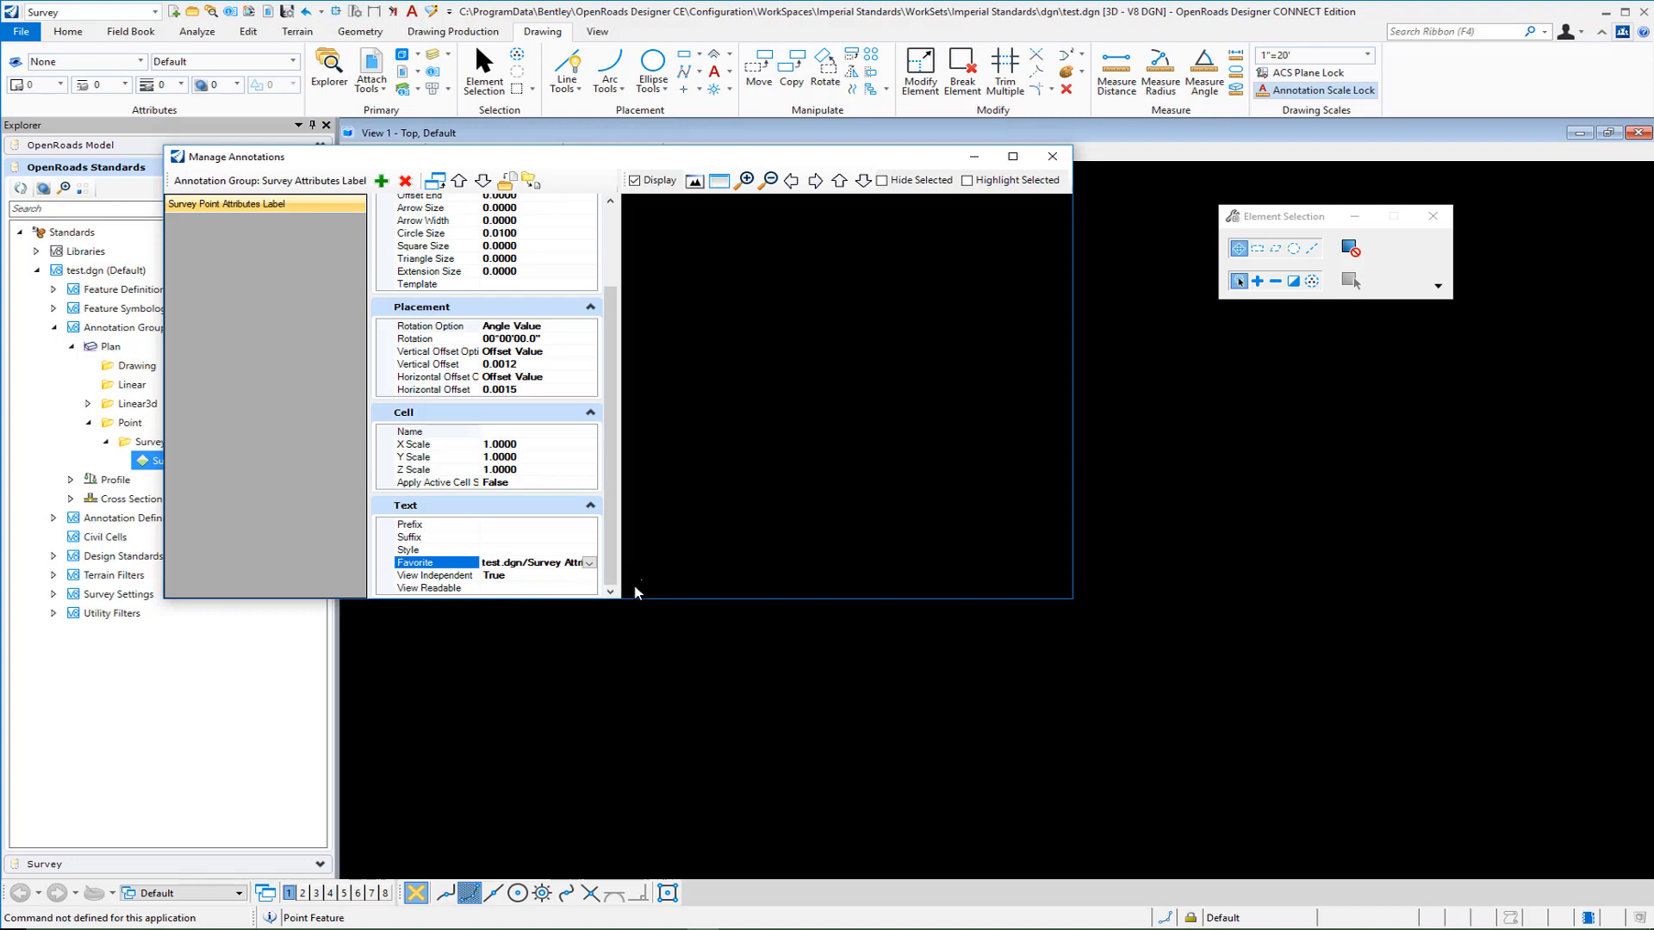
pyautogui.click(1053, 161)
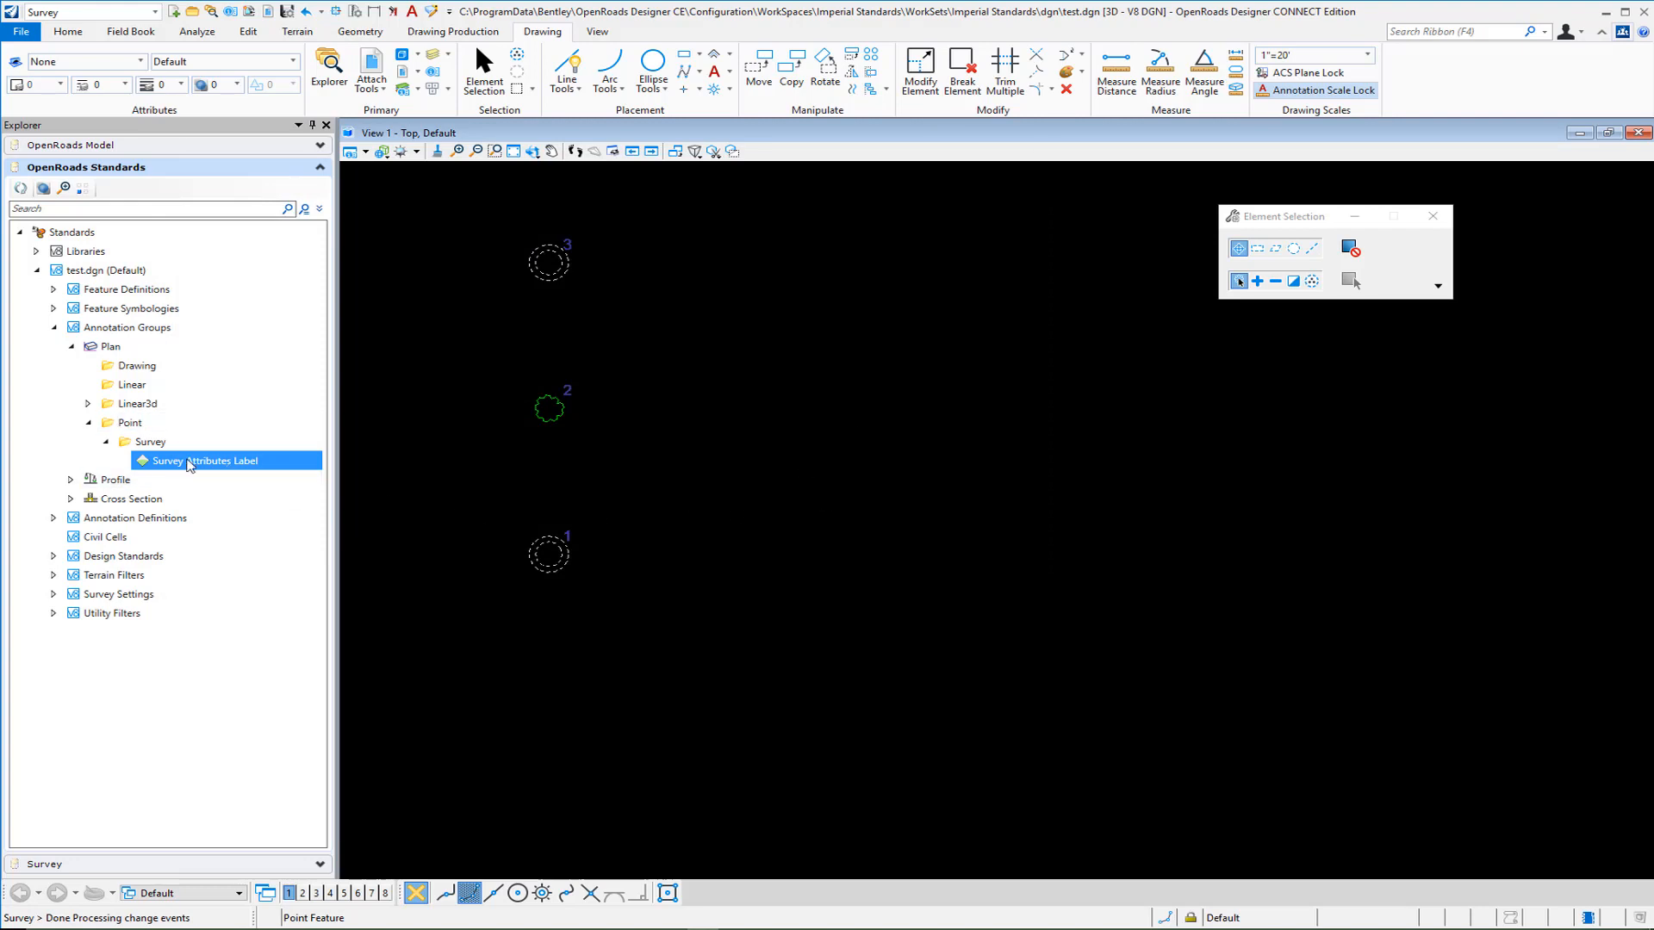
# Step: Open the properties of the E_Util_MiscManhole point feature symbology under test.dgn's Existing Utilities to check its plan annotation group
pyautogui.click(55, 308)
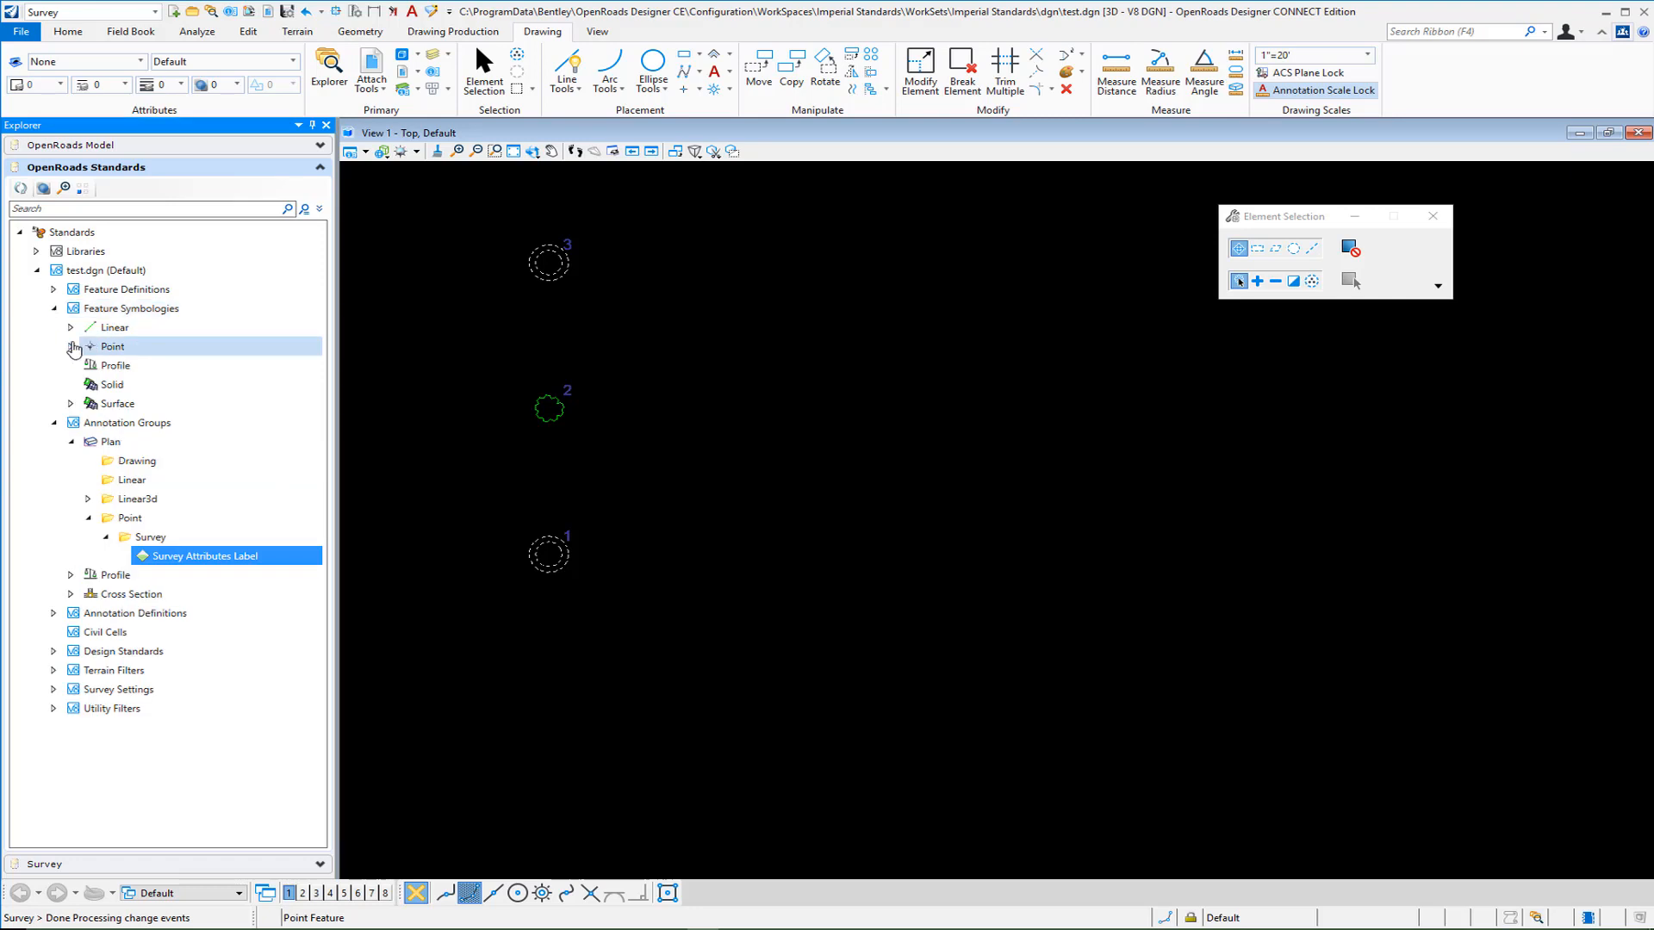
pyautogui.click(71, 346)
pyautogui.click(89, 366)
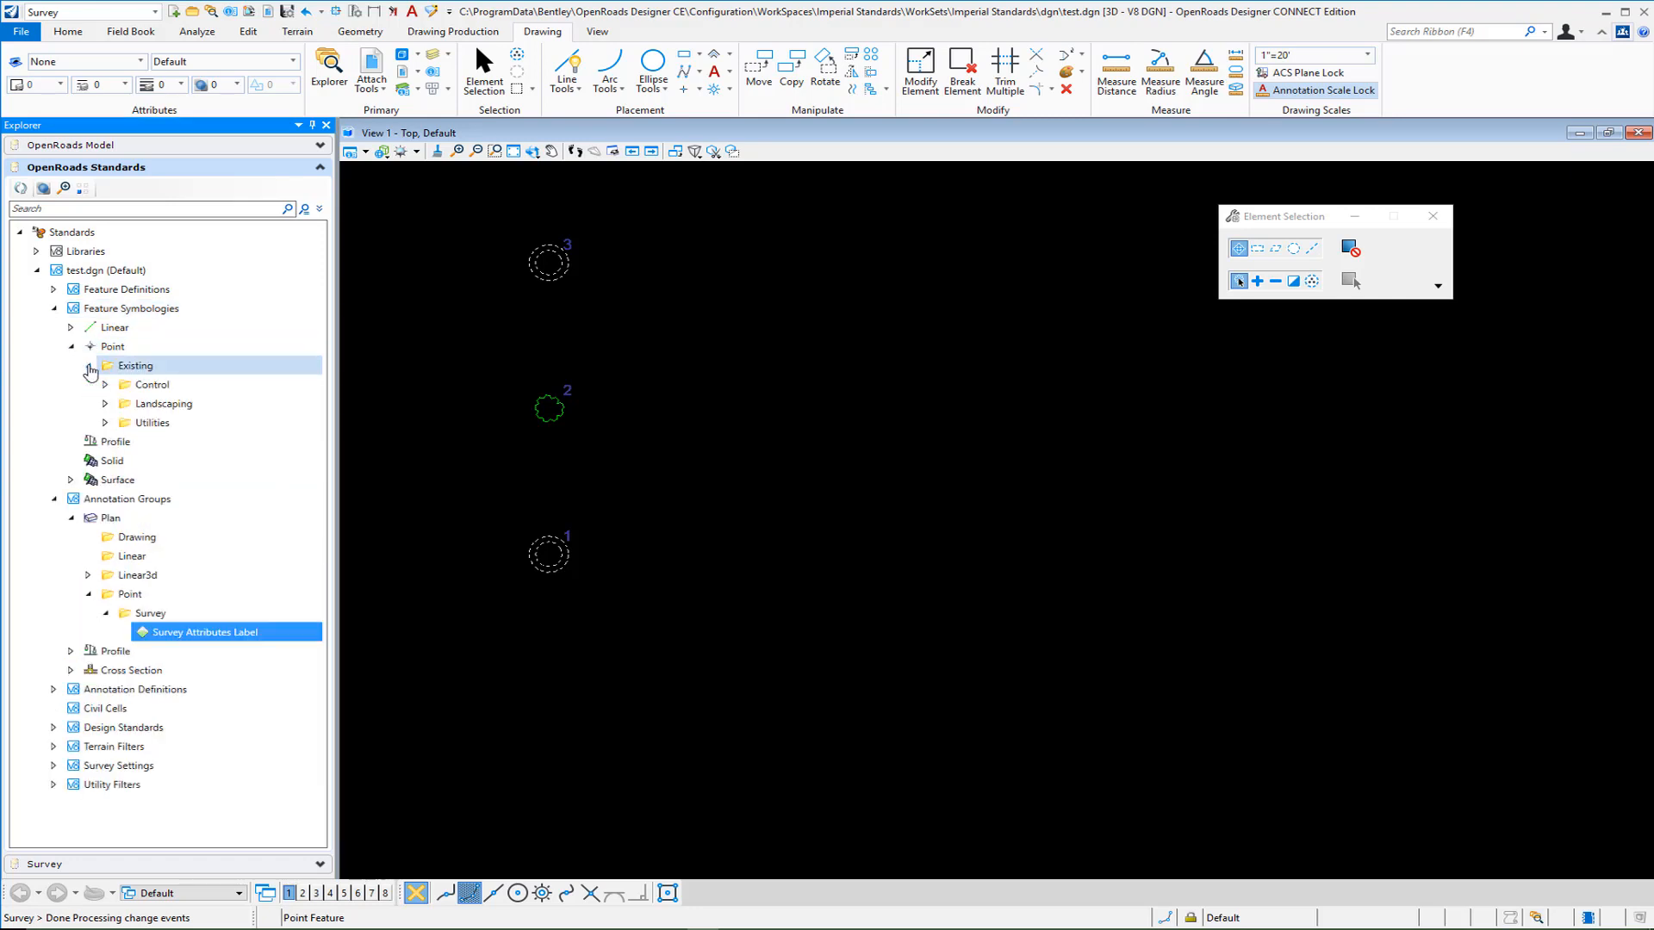
pyautogui.click(106, 423)
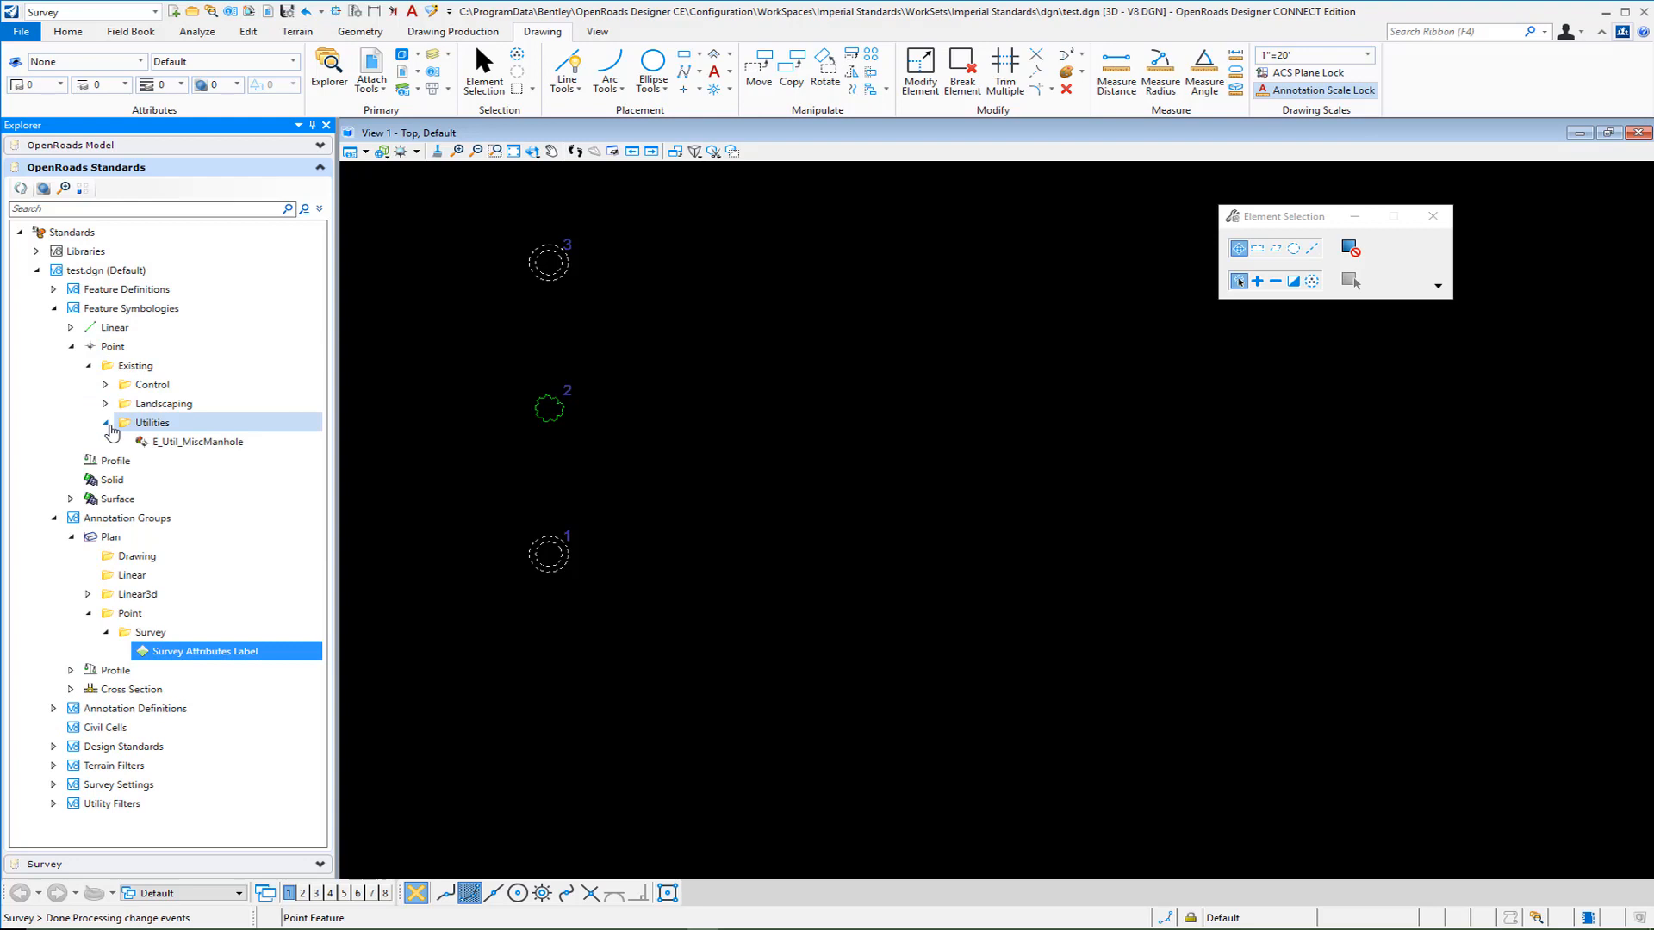
pyautogui.rightClick(195, 443)
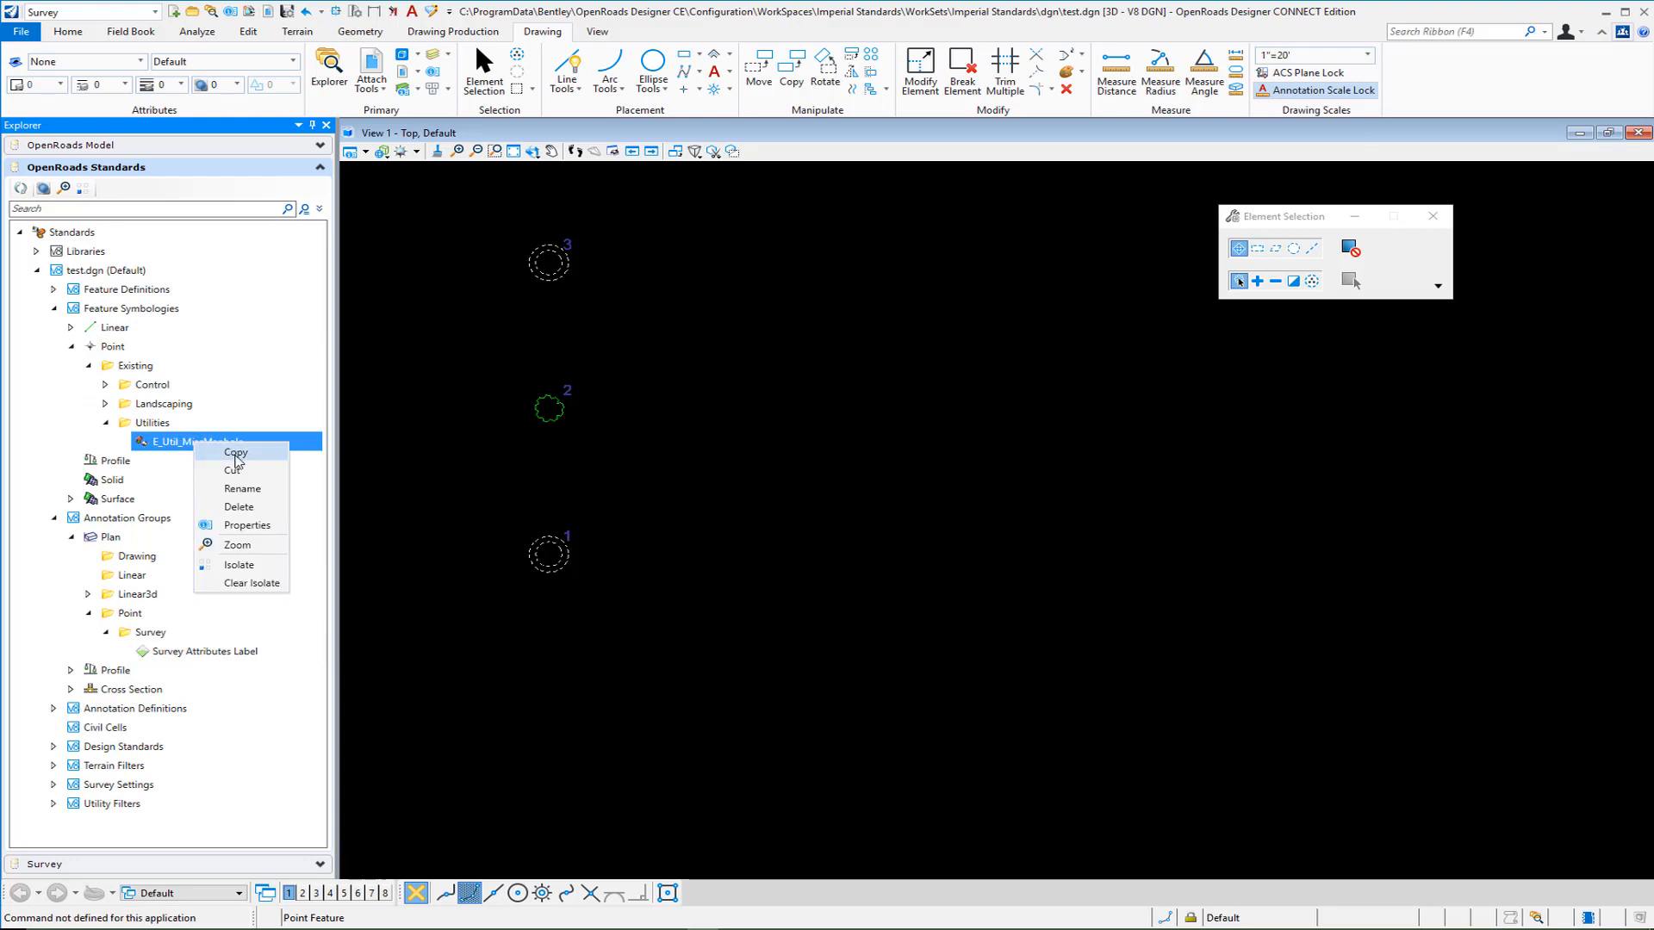
pyautogui.click(247, 525)
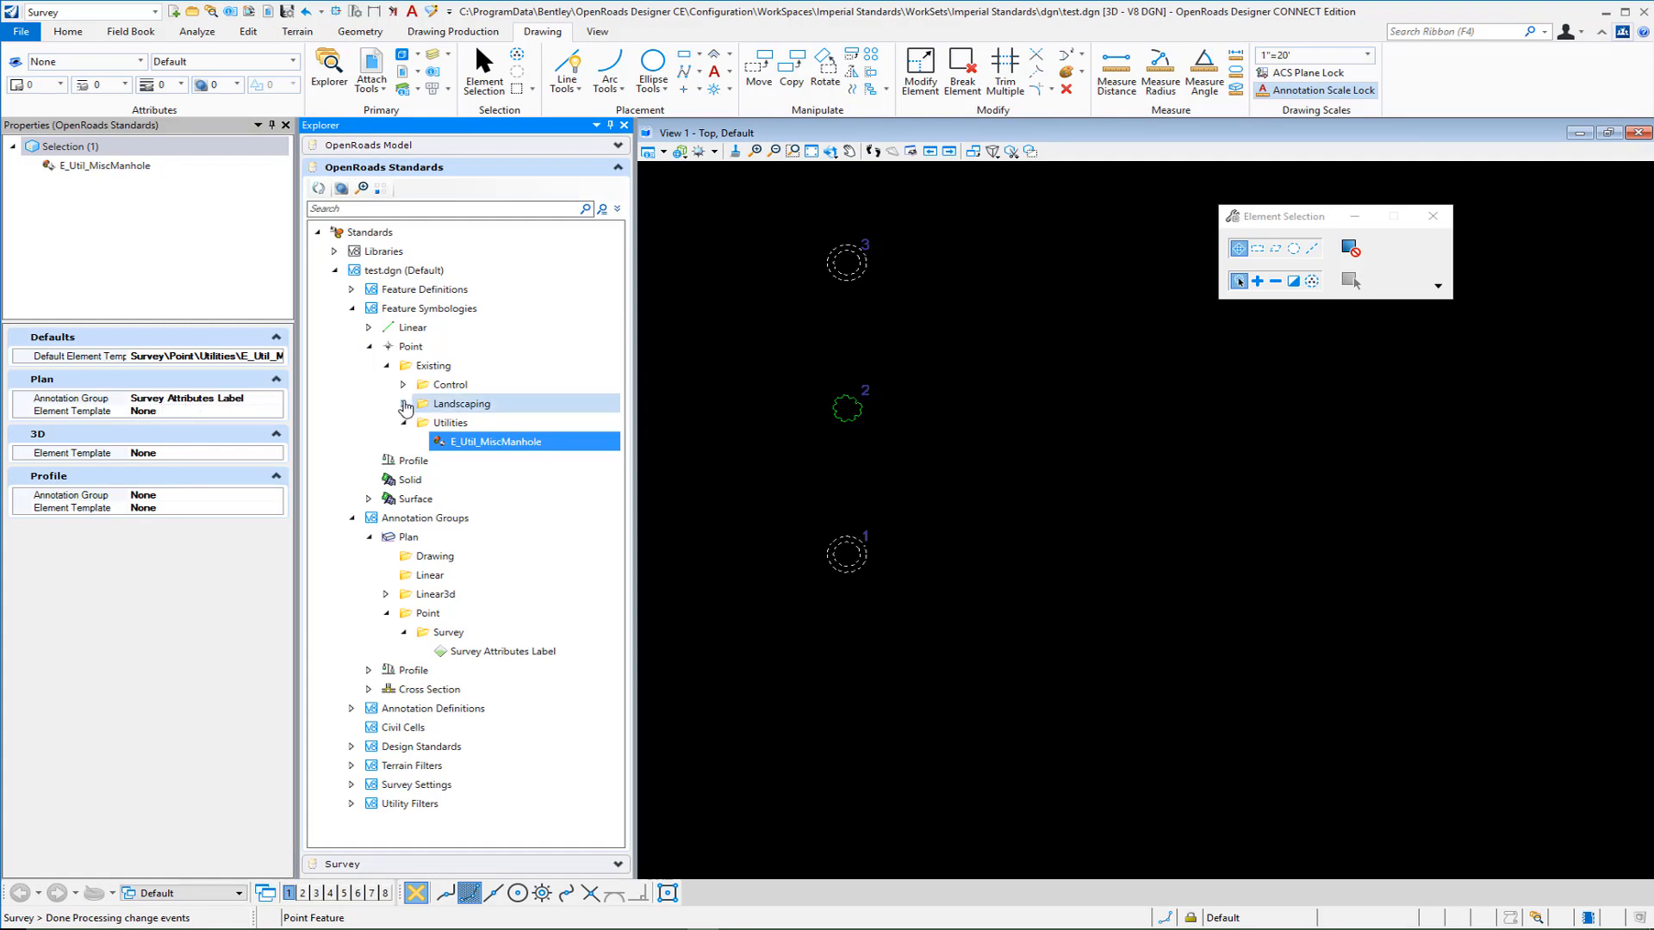
# Step: Check the plan annotation group assigned to the E_Lnsc_Tree point feature symbology under Existing Landscaping
pyautogui.click(403, 404)
pyautogui.click(473, 423)
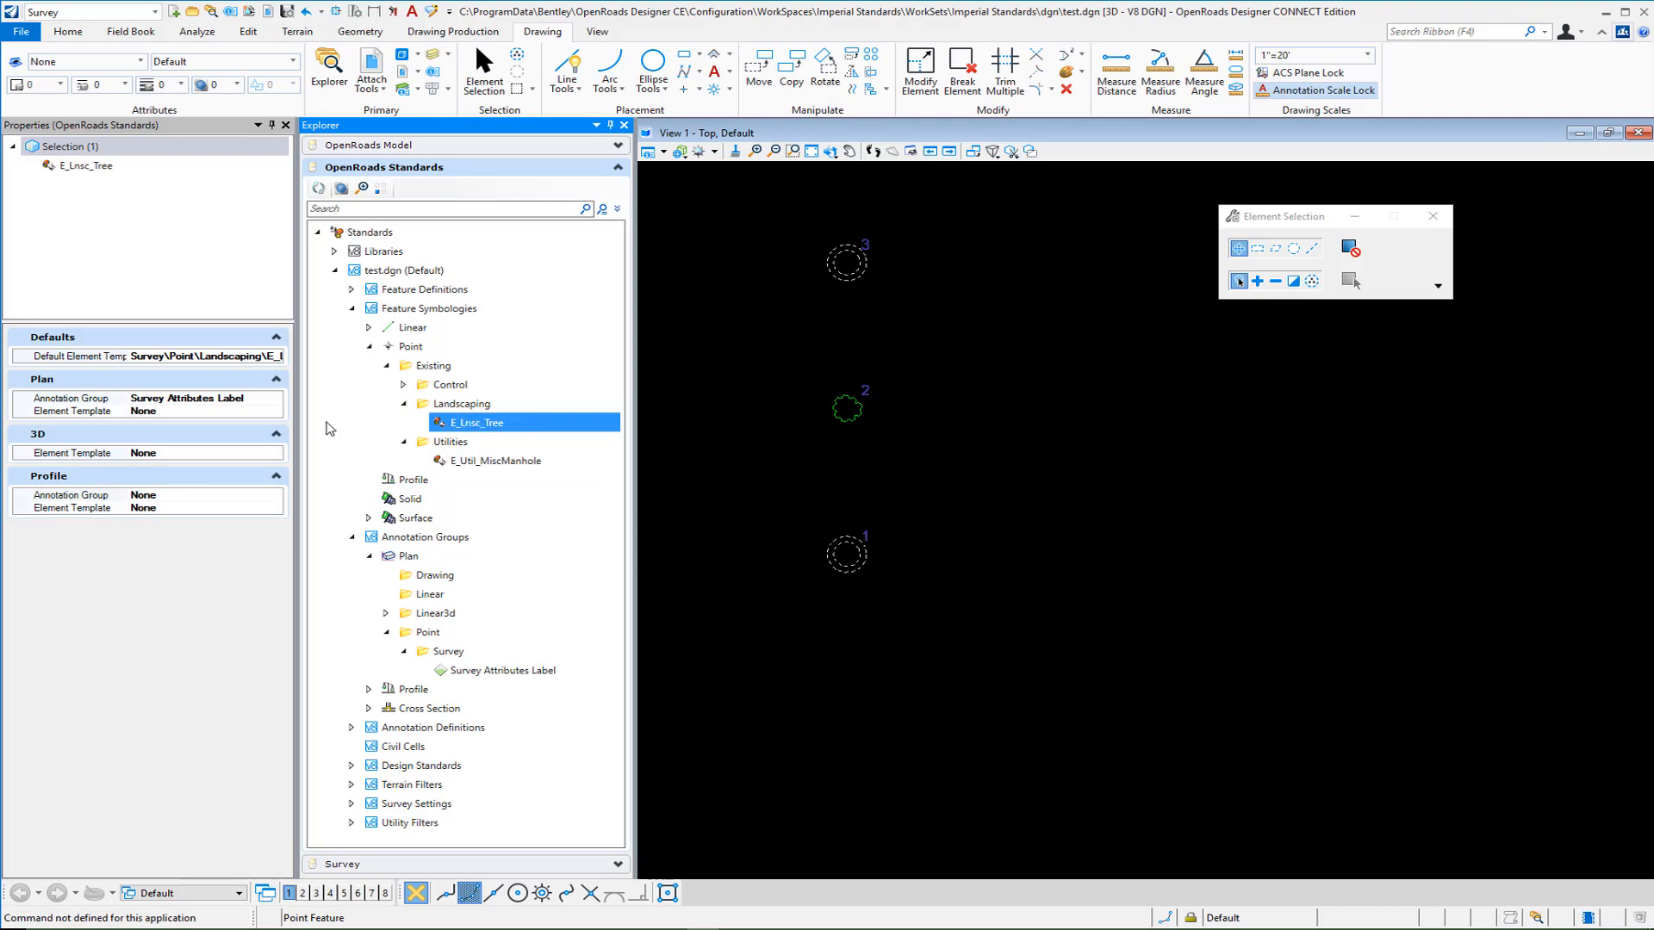
pyautogui.click(254, 399)
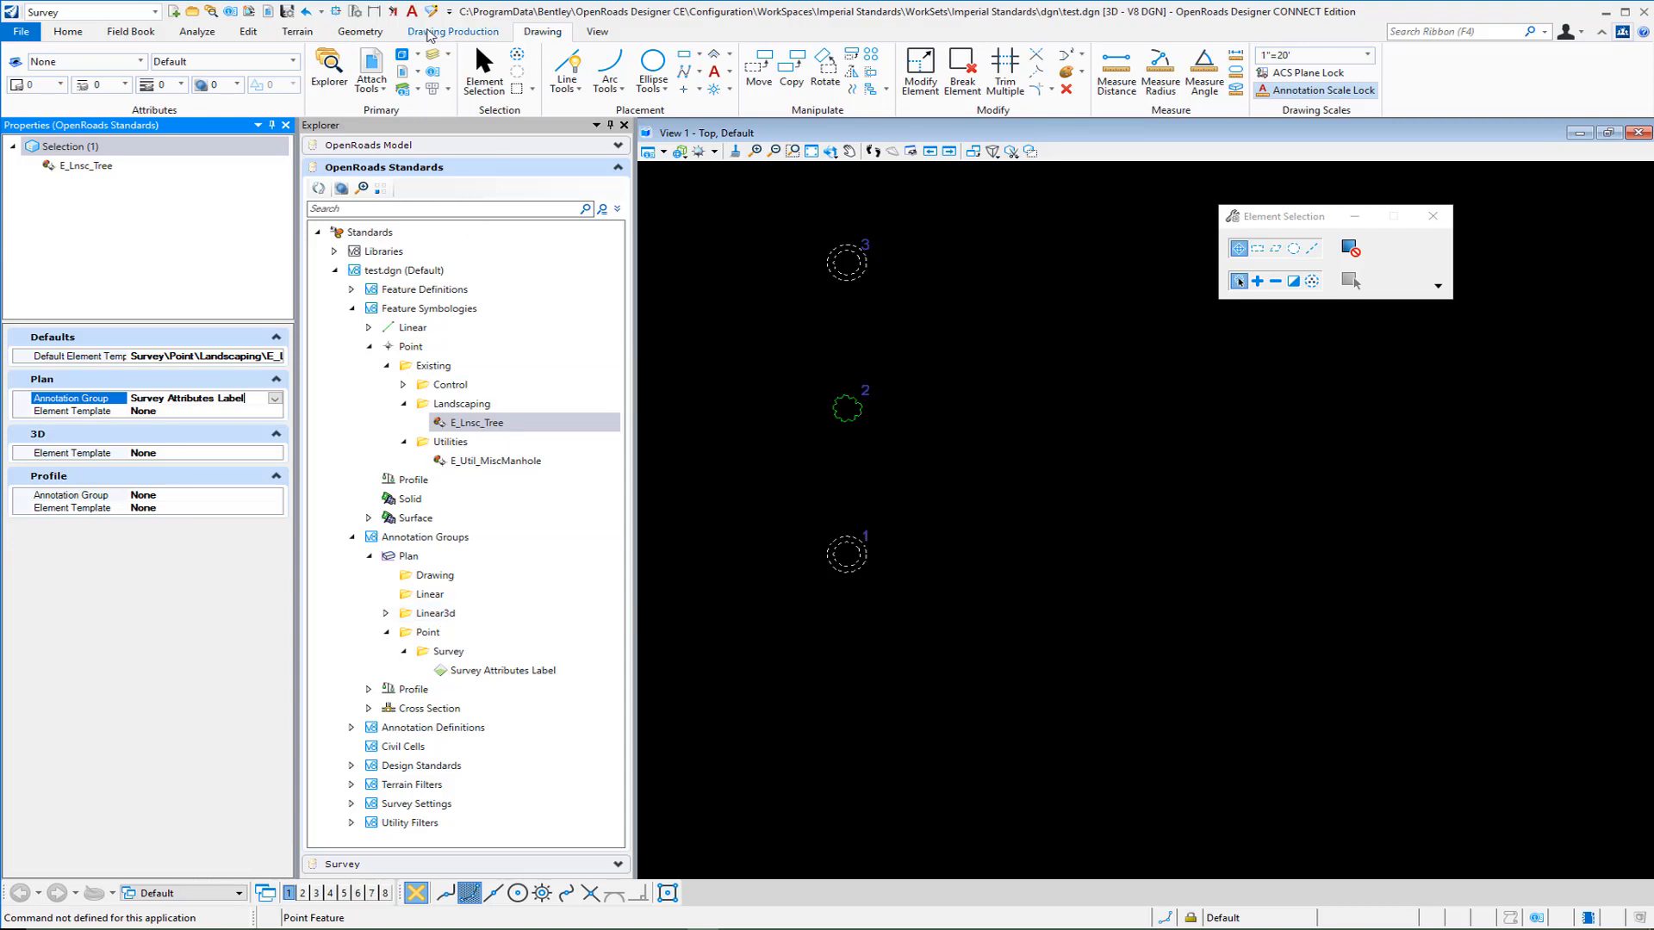
# Step: Annotate the survey points in the current model with the model annotation command, accepting All Drawing Models as No
pyautogui.click(431, 34)
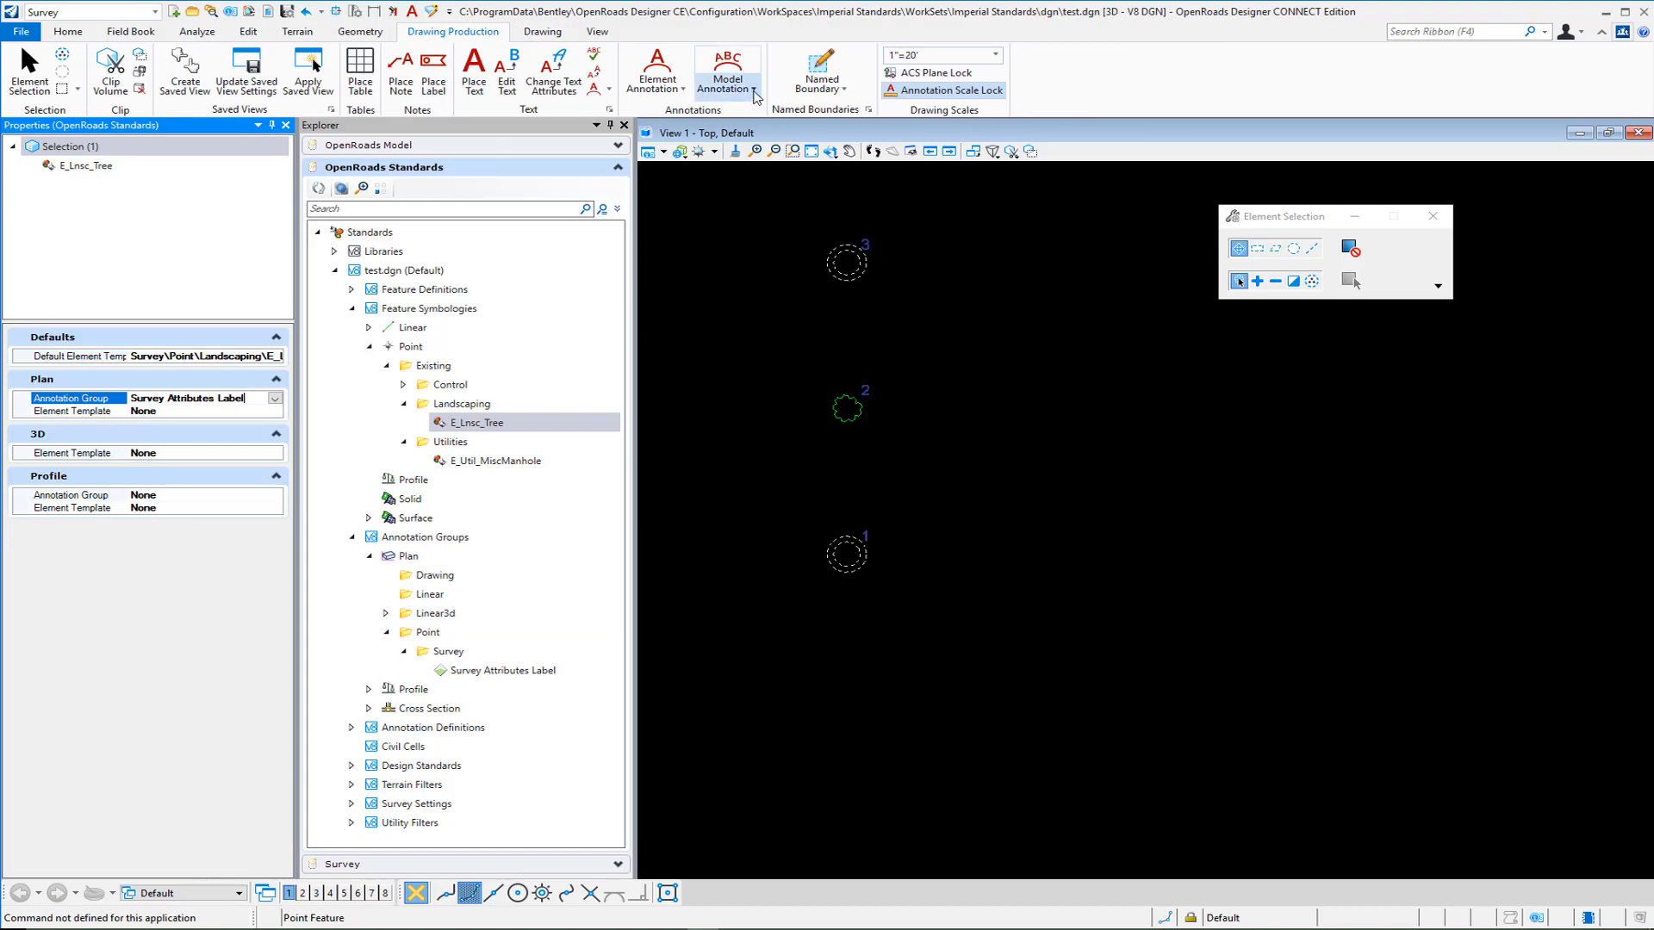
pyautogui.click(753, 89)
pyautogui.click(757, 113)
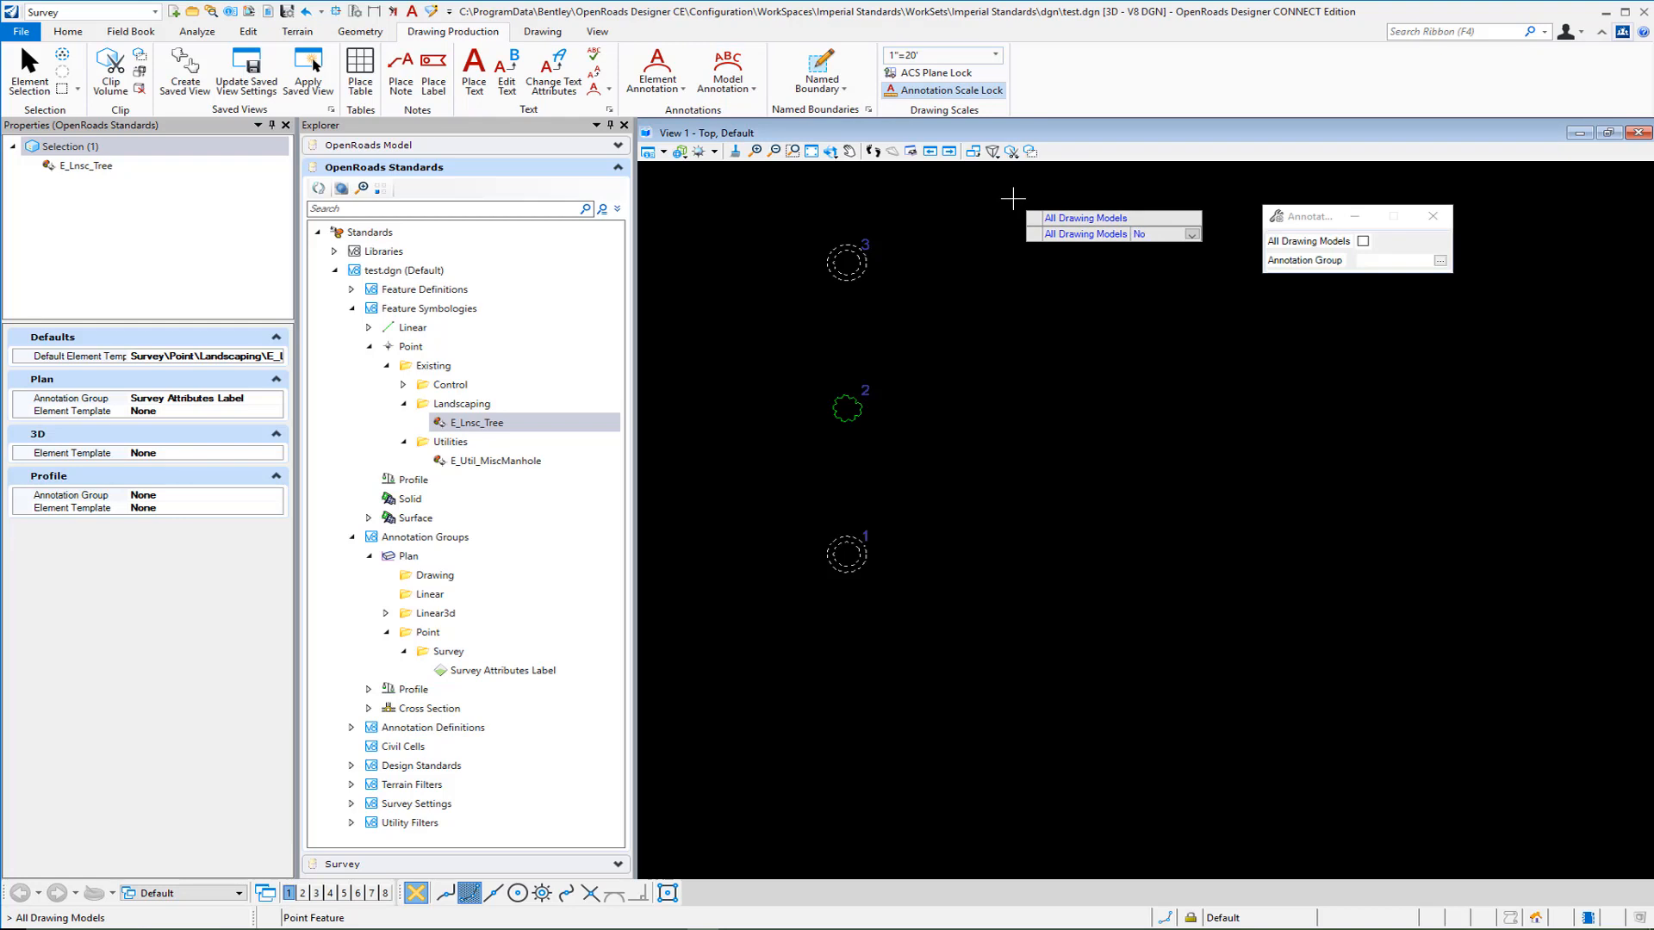
pyautogui.click(978, 216)
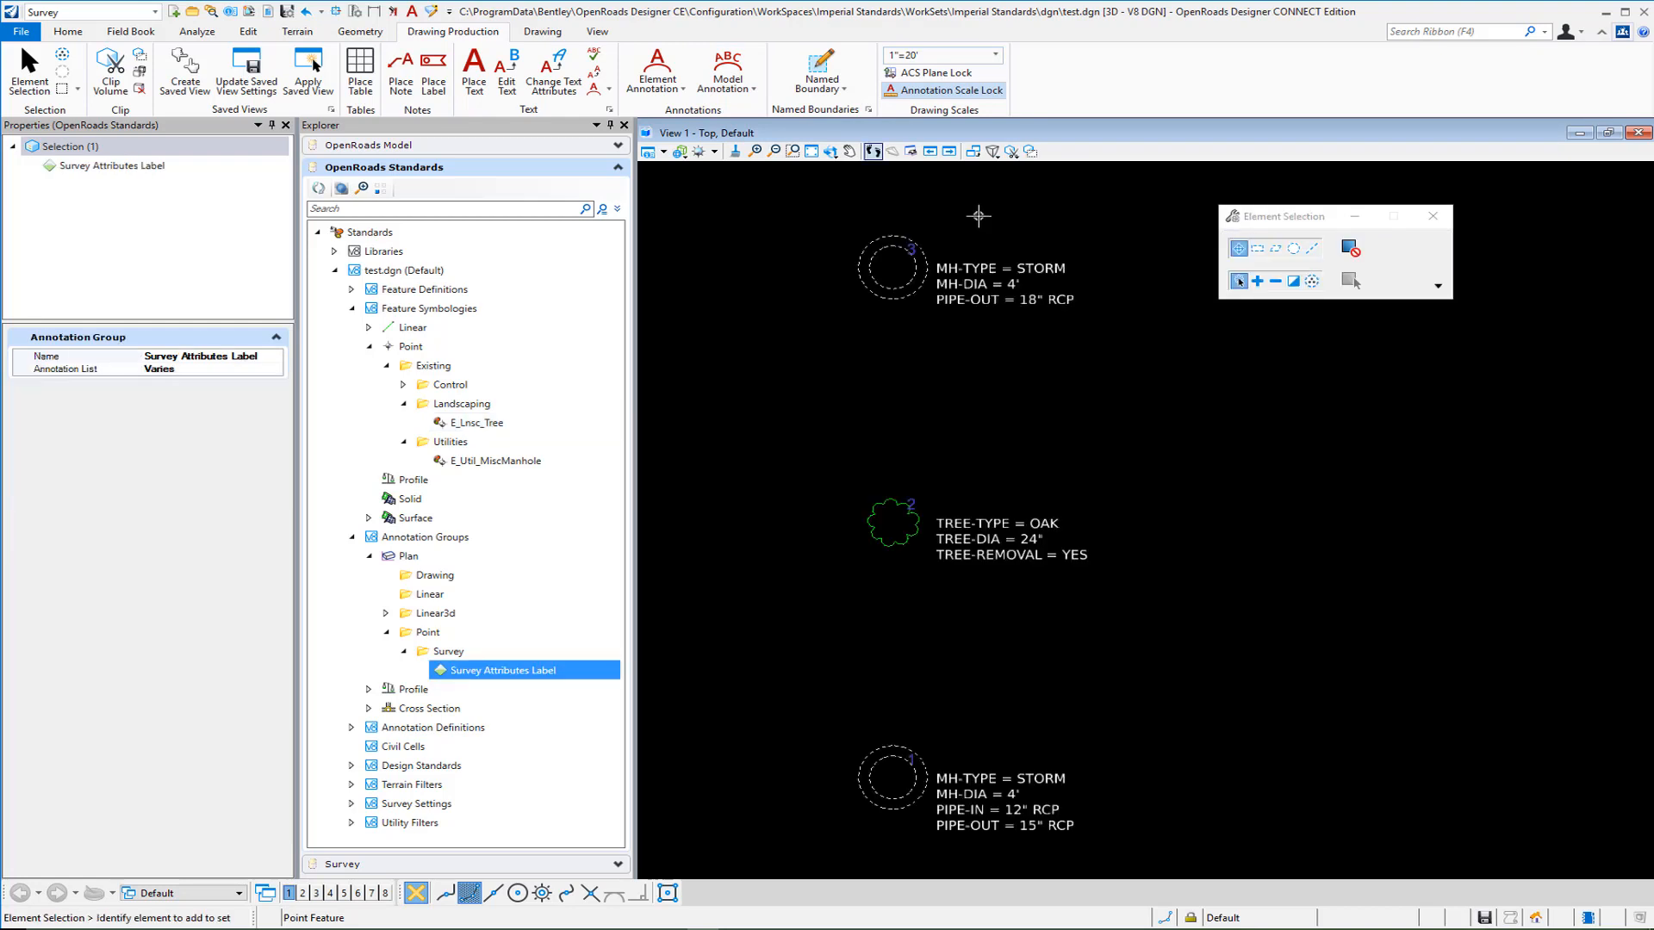